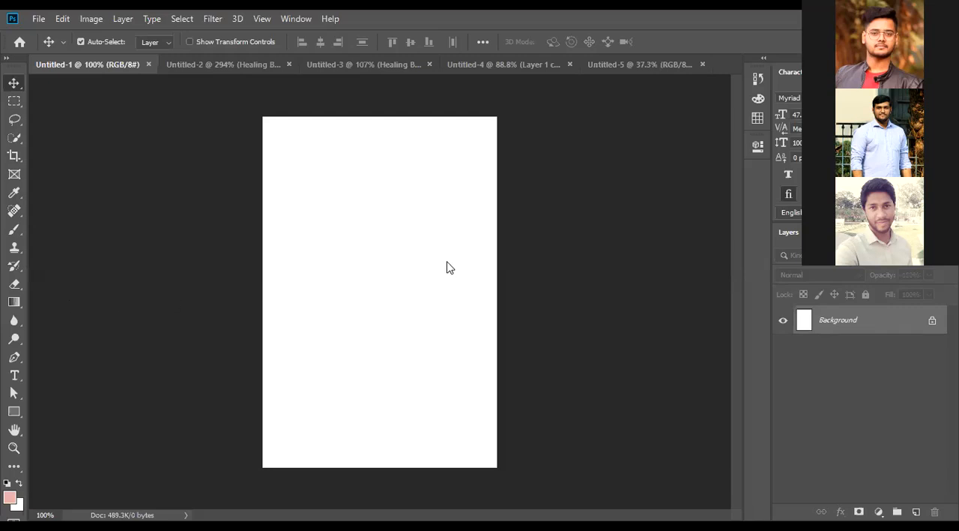
- Create a new blank document 1920 pixels wide and 1080 pixels high
{"action": "left_click", "coordinate": [36, 19]}
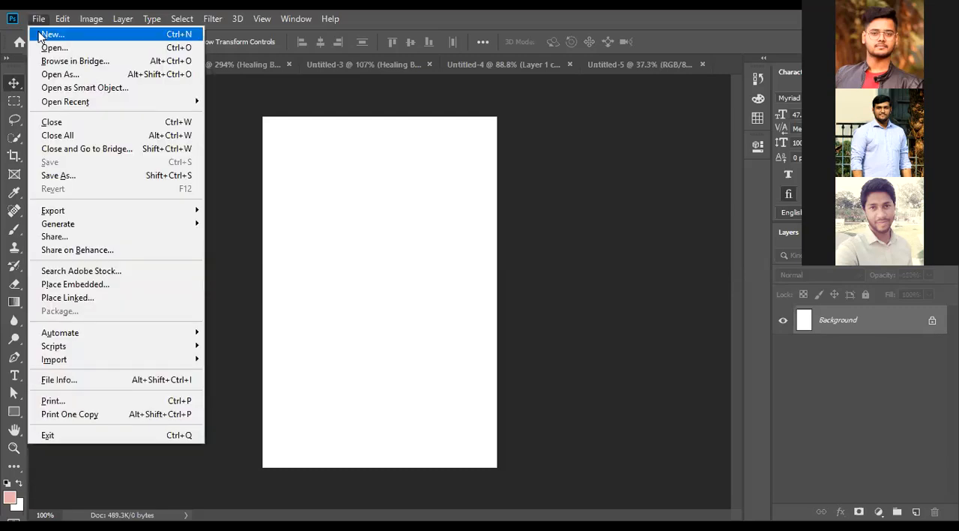
{"action": "left_click", "coordinate": [40, 36]}
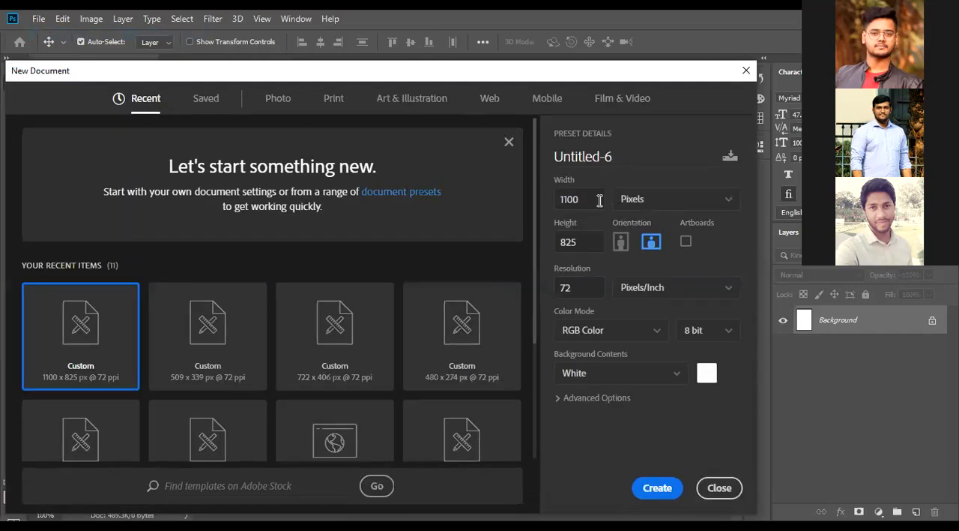
{"action": "left_click", "coordinate": [600, 200]}
{"action": "type", "text": "1920"}
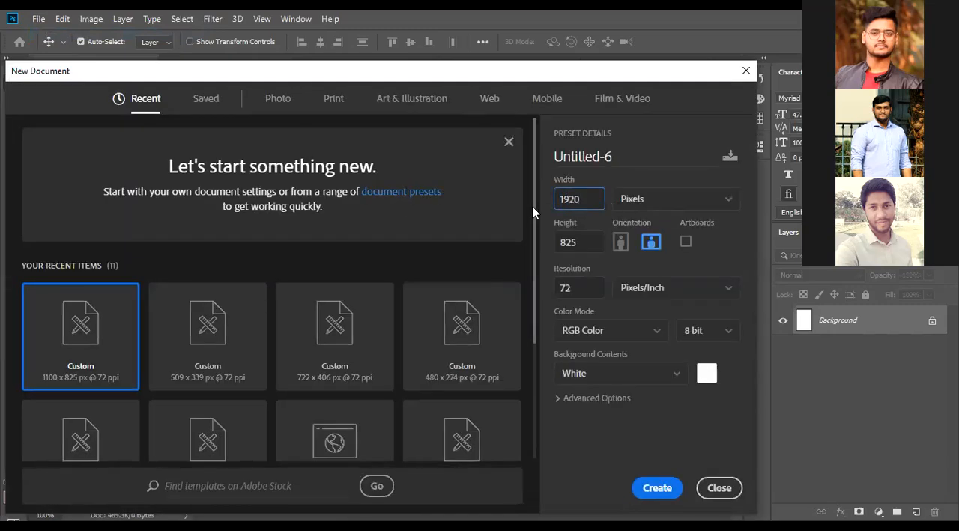
{"action": "left_click", "coordinate": [571, 243]}
{"action": "type", "text": "1080"}
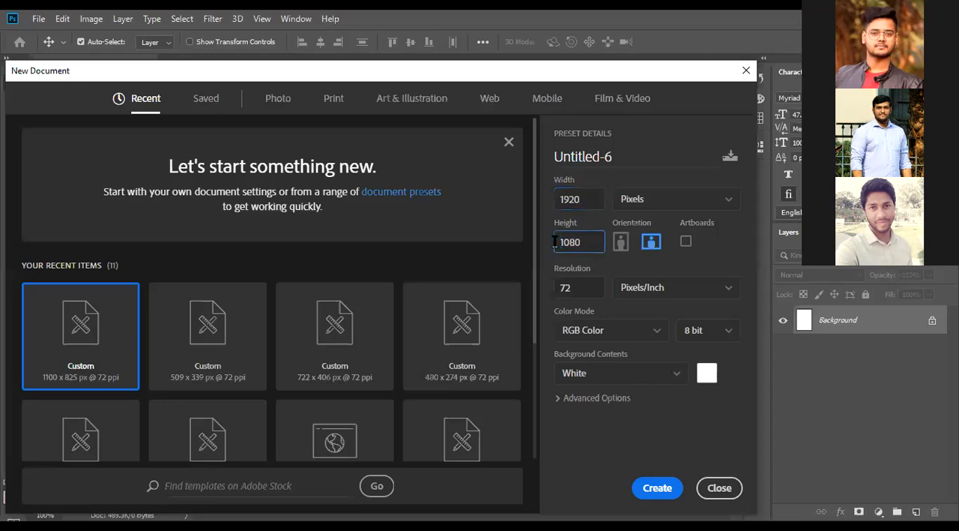
{"action": "left_click", "coordinate": [655, 491]}
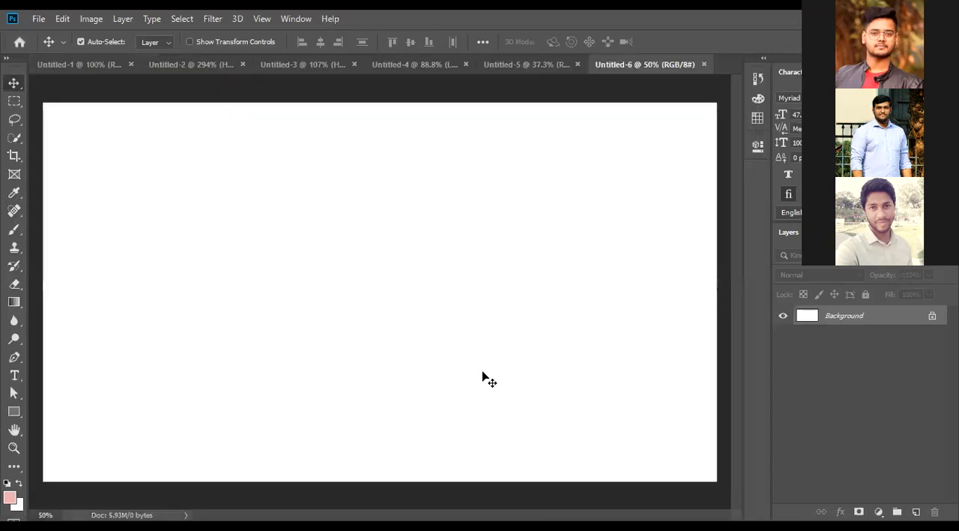
- Extend the canvas evenly above and below with the Crop tool to make a tall portrait page
{"action": "scroll", "coordinate": [481, 372], "scroll_direction": "down", "scroll_amount": 5}
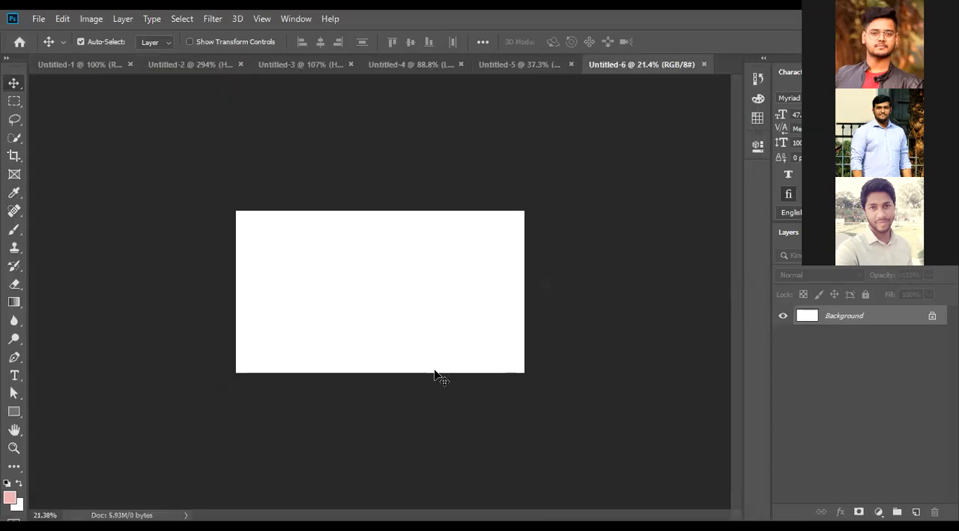
{"action": "key", "text": "c"}
{"action": "left_click_drag", "start_coordinate": [383, 372], "coordinate": [390, 491]}
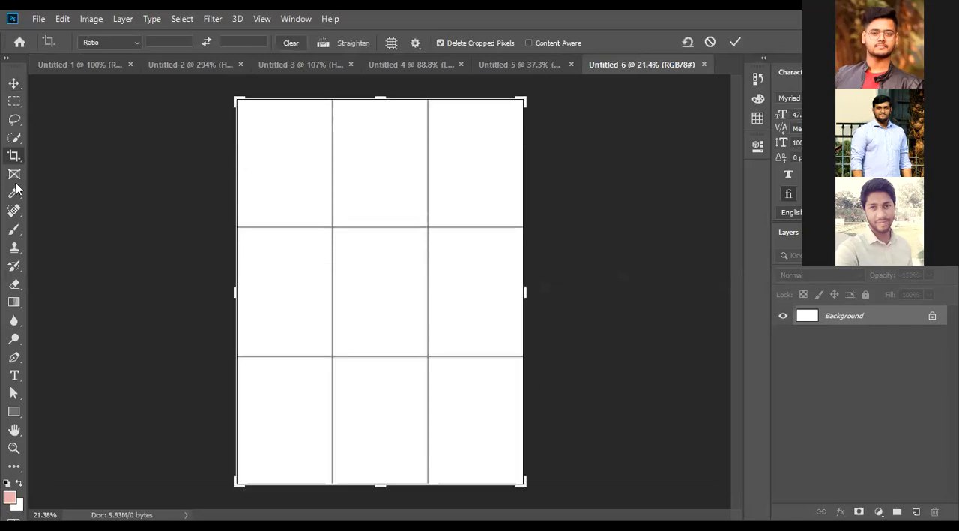
{"action": "left_click", "coordinate": [15, 86]}
- Draw a pink rectangle about 1926 by 791 px across the full width at the top of the page
{"action": "scroll", "coordinate": [390, 218], "scroll_direction": "up", "scroll_amount": 2}
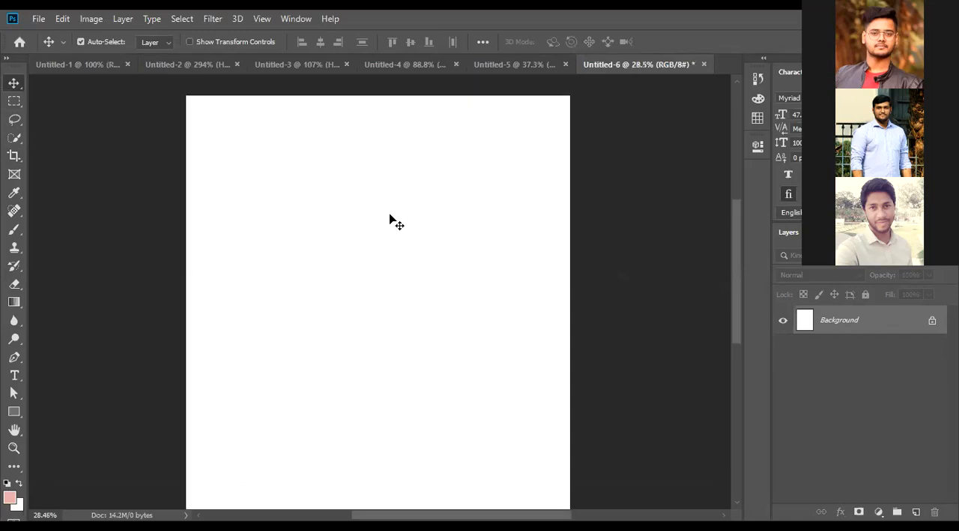
{"action": "scroll", "coordinate": [390, 219], "scroll_direction": "up", "scroll_amount": 1}
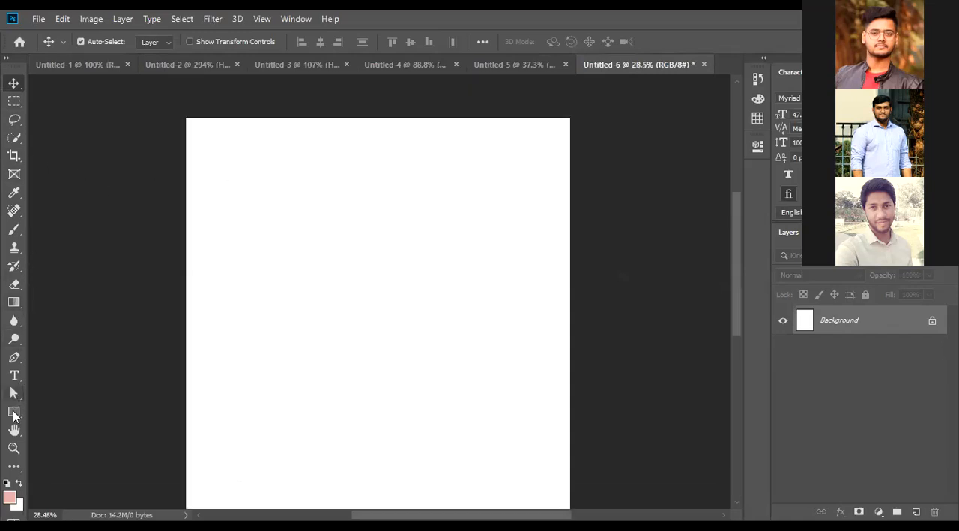
{"action": "left_click", "coordinate": [12, 410]}
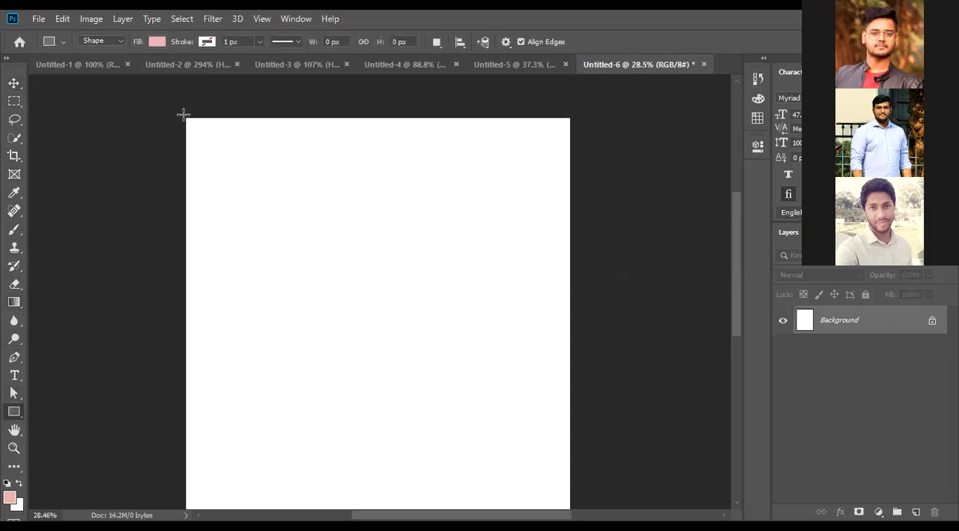
{"action": "left_click_drag", "start_coordinate": [186, 117], "coordinate": [569, 276]}
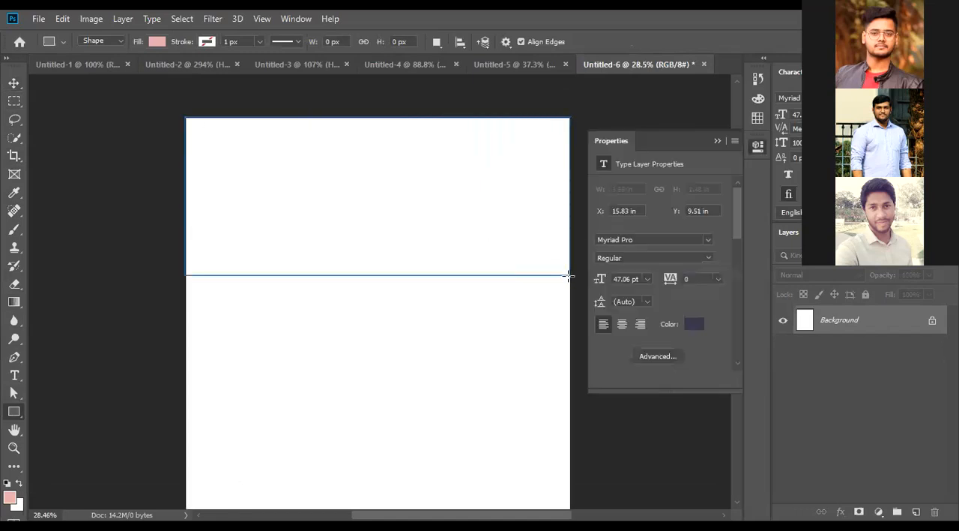
{"action": "left_click", "coordinate": [13, 82]}
{"action": "left_click", "coordinate": [272, 220]}
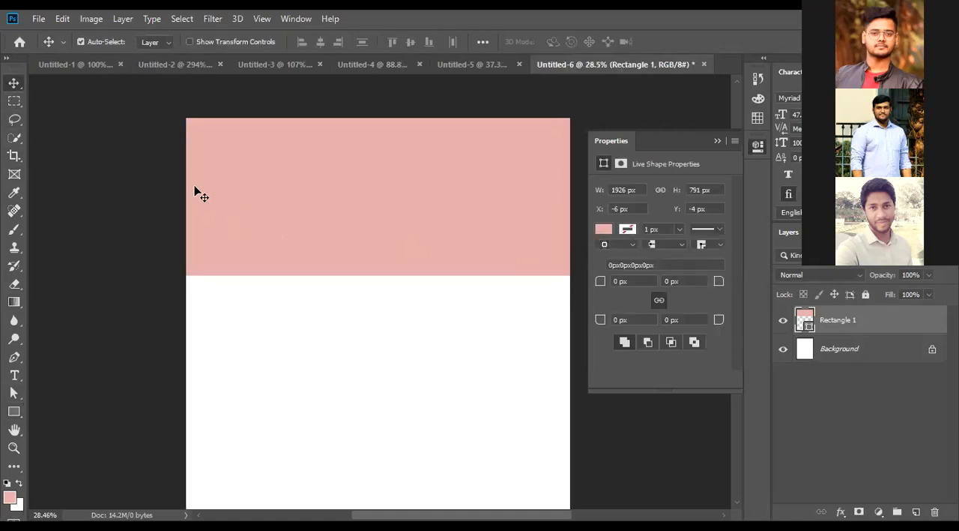
{"action": "left_click_drag", "start_coordinate": [137, 115], "coordinate": [265, 422]}
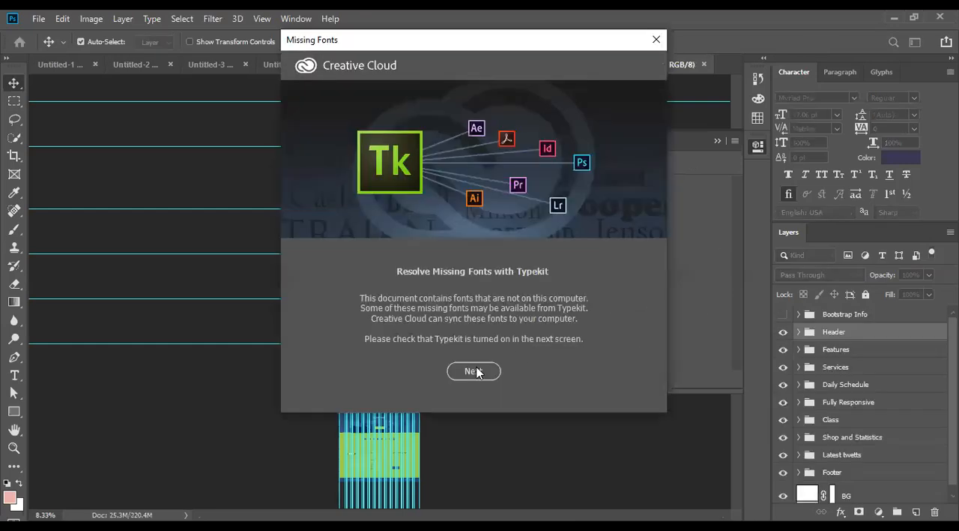
- Dismiss the missing fonts prompts for the Bodyfit PSD, inspect its header and feature sections, and collapse the object properties
{"action": "left_click", "coordinate": [477, 372]}
{"action": "left_click", "coordinate": [559, 315]}
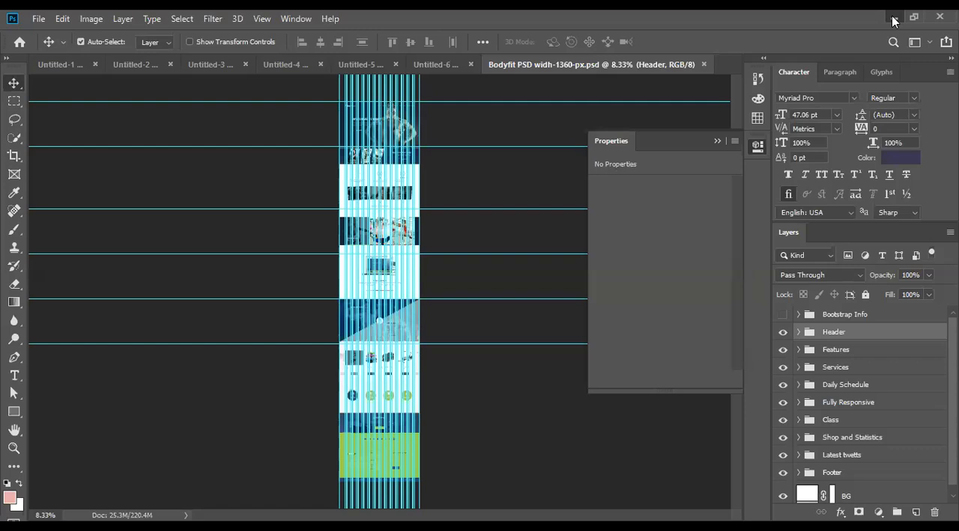
{"action": "key", "text": "ctrl"}
{"action": "left_click", "coordinate": [375, 211], "text": "ctrl"}
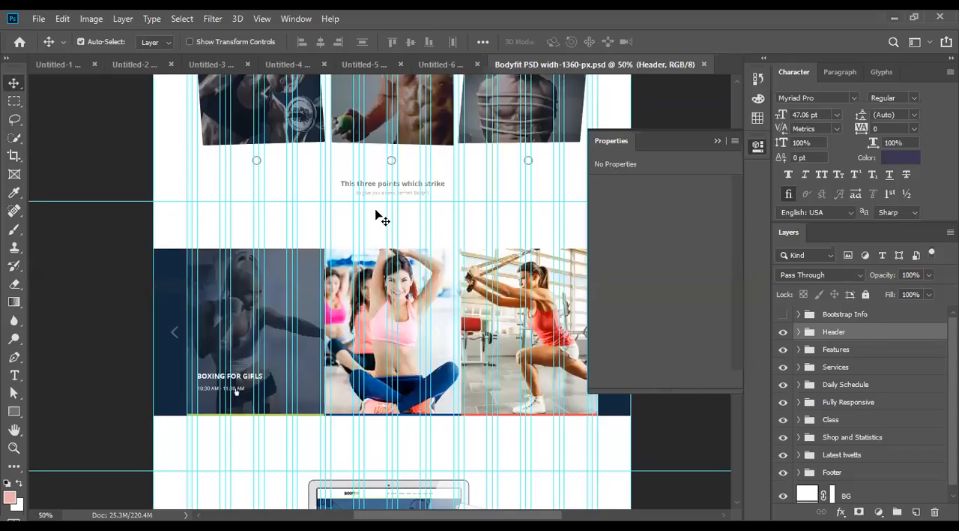
{"action": "scroll", "coordinate": [378, 217], "scroll_direction": "up", "scroll_amount": 3}
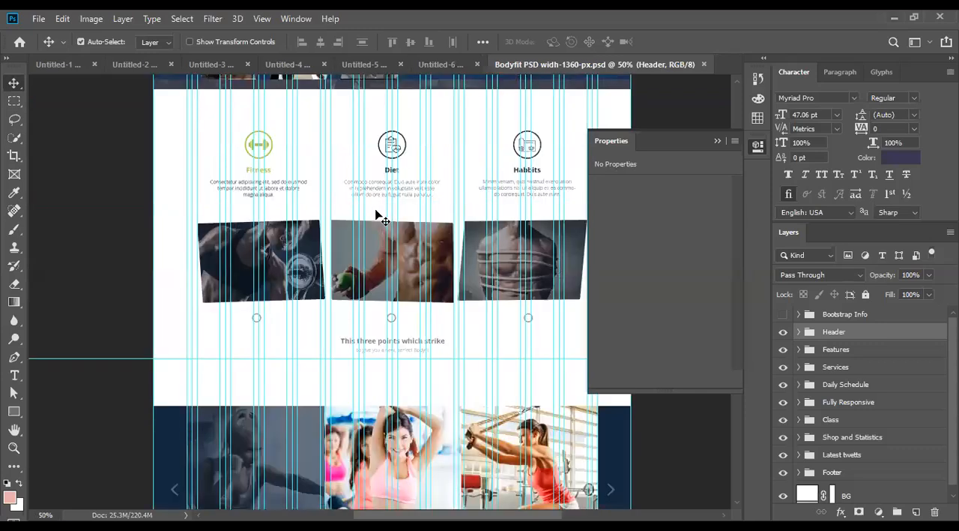
{"action": "scroll", "coordinate": [379, 218], "scroll_direction": "up", "scroll_amount": 4}
{"action": "scroll", "coordinate": [375, 214], "scroll_direction": "up", "scroll_amount": 3}
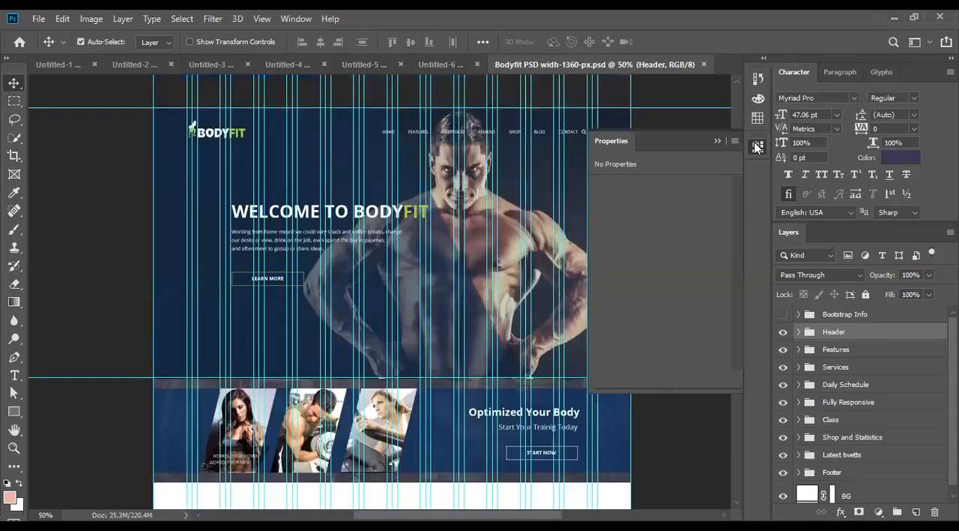
{"action": "left_click", "coordinate": [757, 148]}
- Hide all the layer groups from Header through Footer, leaving only the white background and guides
{"action": "scroll", "coordinate": [435, 276], "scroll_direction": "down", "scroll_amount": 3}
{"action": "left_click_drag", "start_coordinate": [431, 278], "coordinate": [312, 234]}
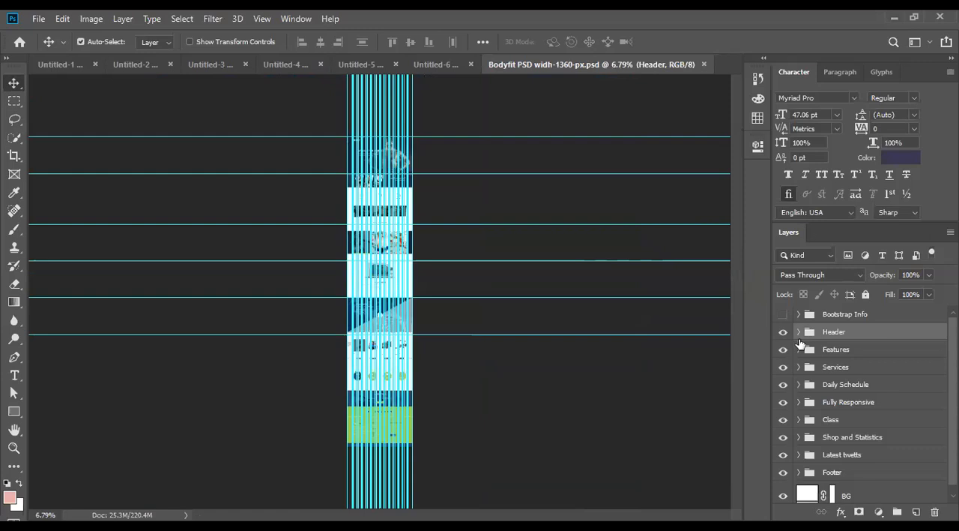
{"action": "left_click_drag", "start_coordinate": [783, 331], "coordinate": [787, 479]}
- Measure the first-screen area between the top two horizontal guides with a rectangular marquee, and clear the selection
{"action": "left_click", "coordinate": [406, 257], "text": "ctrl"}
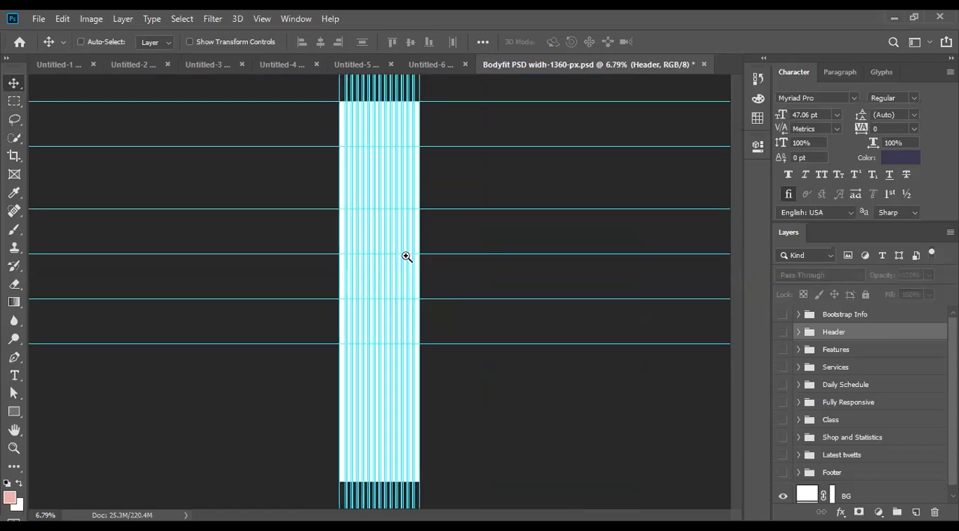
{"action": "left_click", "coordinate": [406, 257], "text": "ctrl"}
{"action": "left_click", "coordinate": [407, 257], "text": "ctrl"}
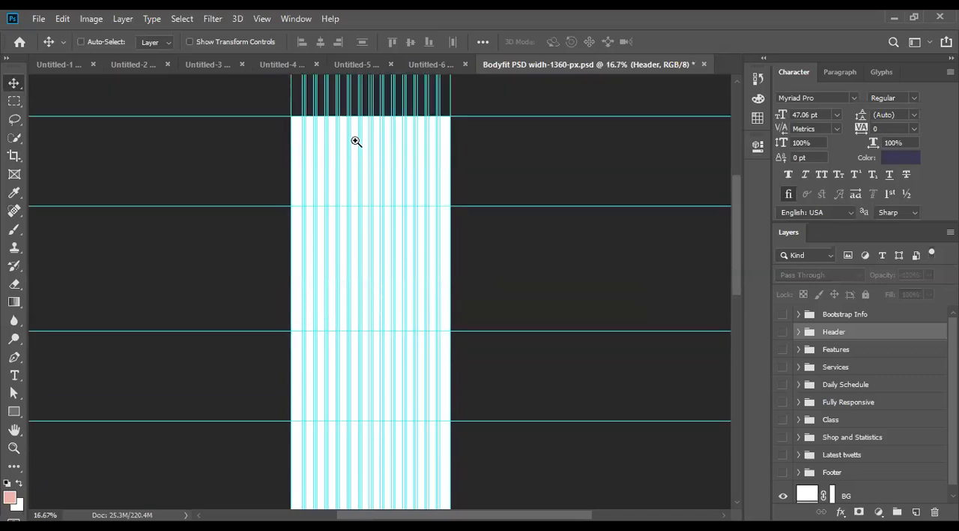
{"action": "left_click", "coordinate": [355, 141], "text": "ctrl"}
{"action": "left_click", "coordinate": [356, 141], "text": "ctrl"}
{"action": "left_click", "coordinate": [356, 141], "text": "ctrl"}
{"action": "scroll", "coordinate": [452, 264], "scroll_direction": "up", "scroll_amount": 3}
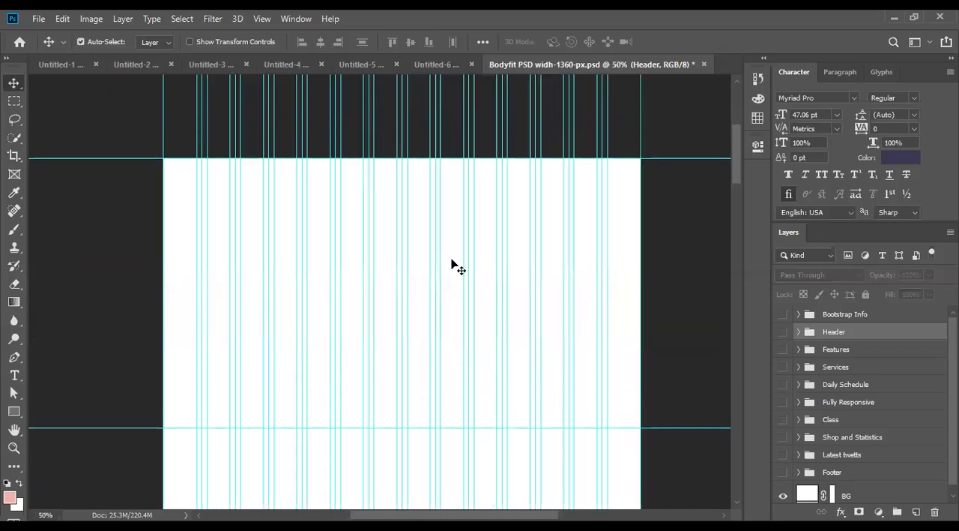
{"action": "scroll", "coordinate": [452, 262], "scroll_direction": "down", "scroll_amount": 1}
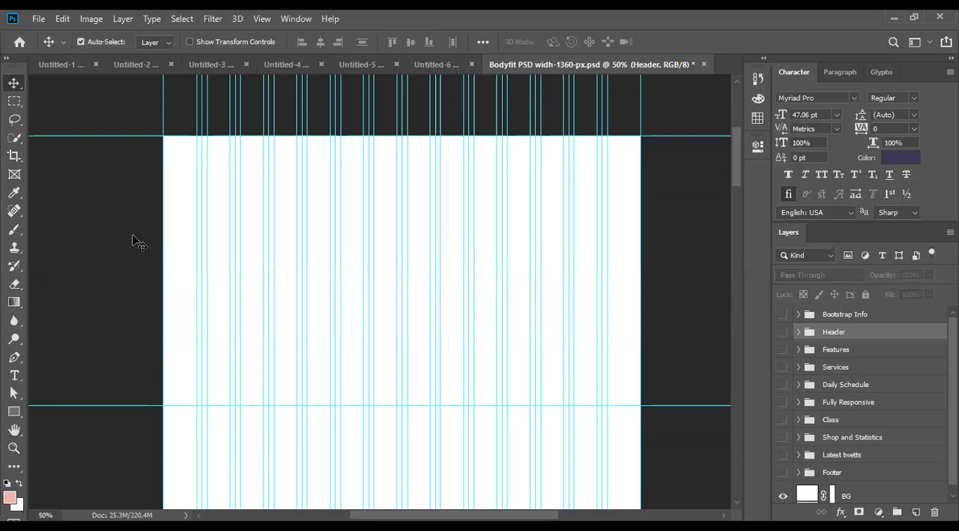
{"action": "left_click", "coordinate": [13, 411]}
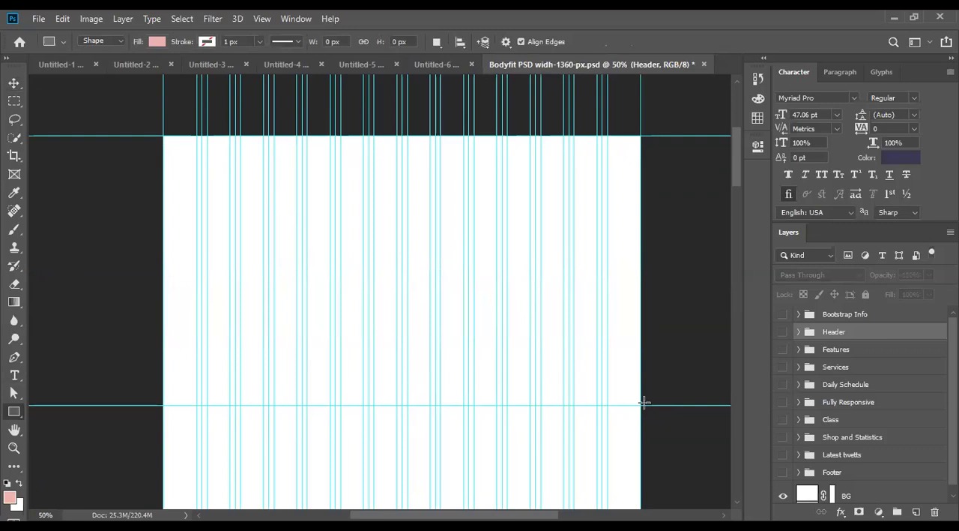
{"action": "left_click", "coordinate": [14, 175]}
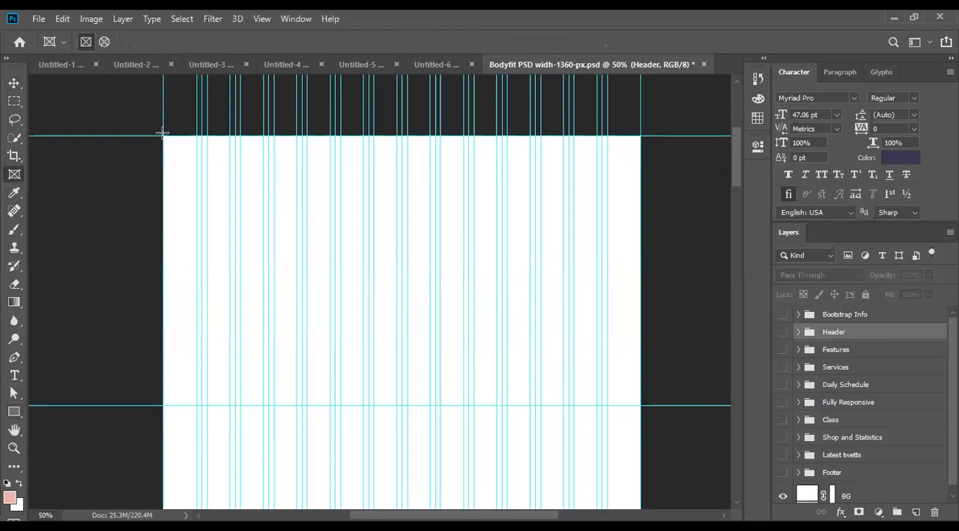
{"action": "left_click", "coordinate": [13, 100]}
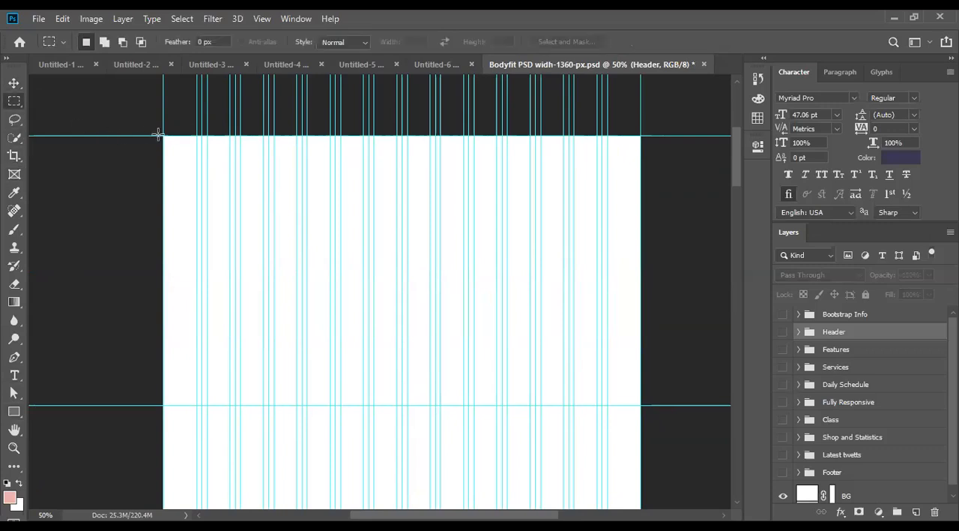
{"action": "left_click_drag", "start_coordinate": [161, 135], "coordinate": [640, 403]}
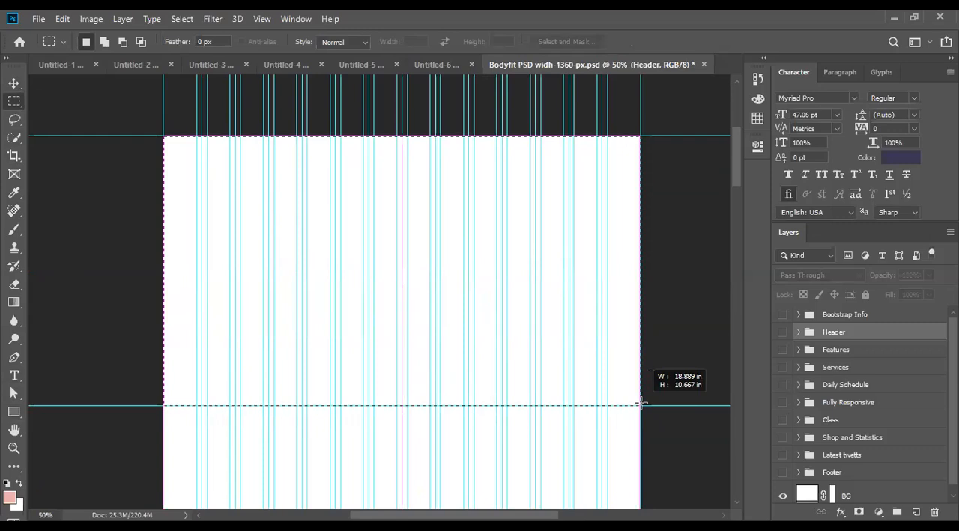
{"action": "left_click_drag", "start_coordinate": [641, 403], "coordinate": [641, 404]}
{"action": "key", "text": "ctrl+d"}
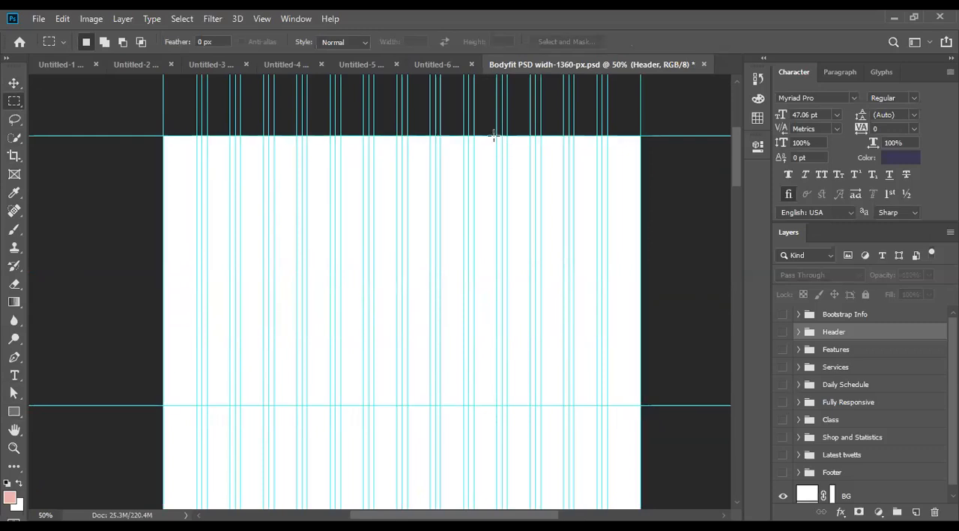
- Show the rulers and set their units to pixels
{"action": "key", "text": "ctrl+r"}
{"action": "right_click", "coordinate": [400, 80]}
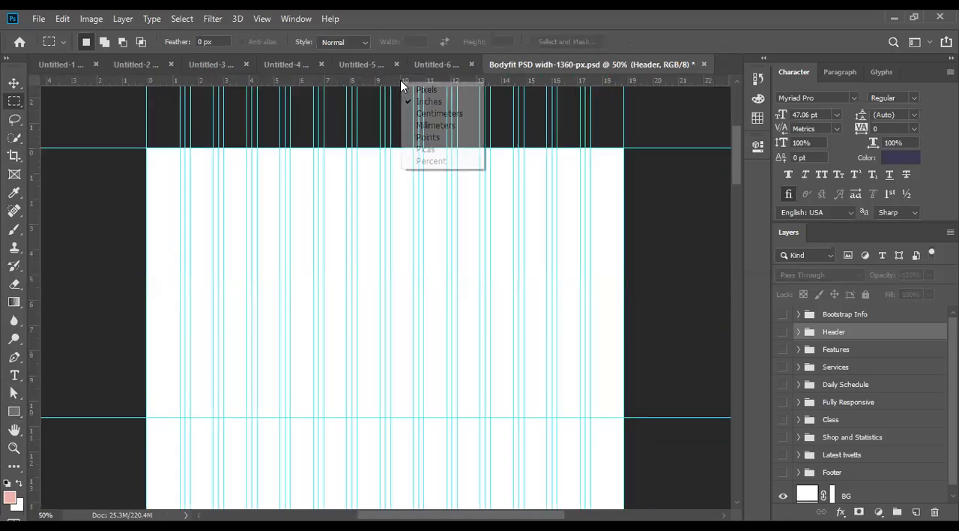
{"action": "left_click", "coordinate": [424, 89]}
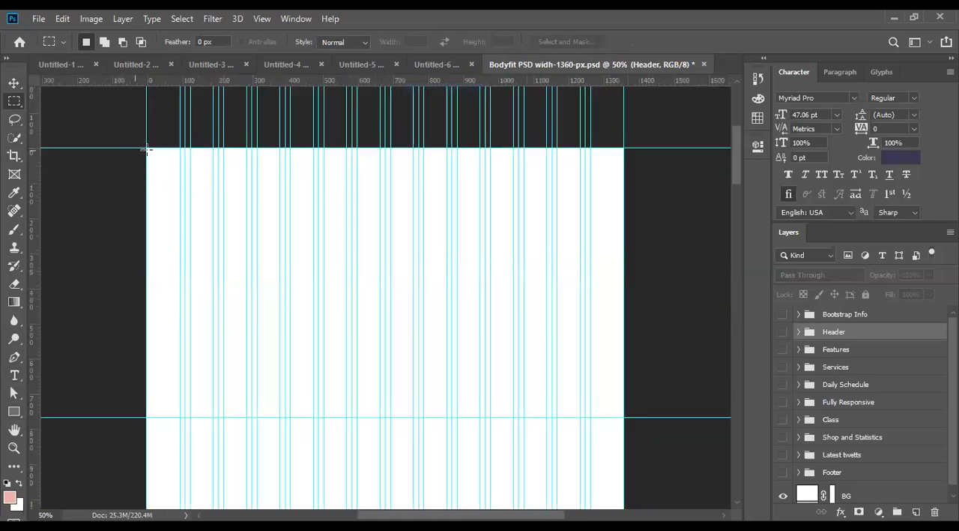
- Measure the same first-screen area in pixels with a rectangular marquee across the full page width, and deselect it
{"action": "left_click_drag", "start_coordinate": [147, 149], "coordinate": [624, 417]}
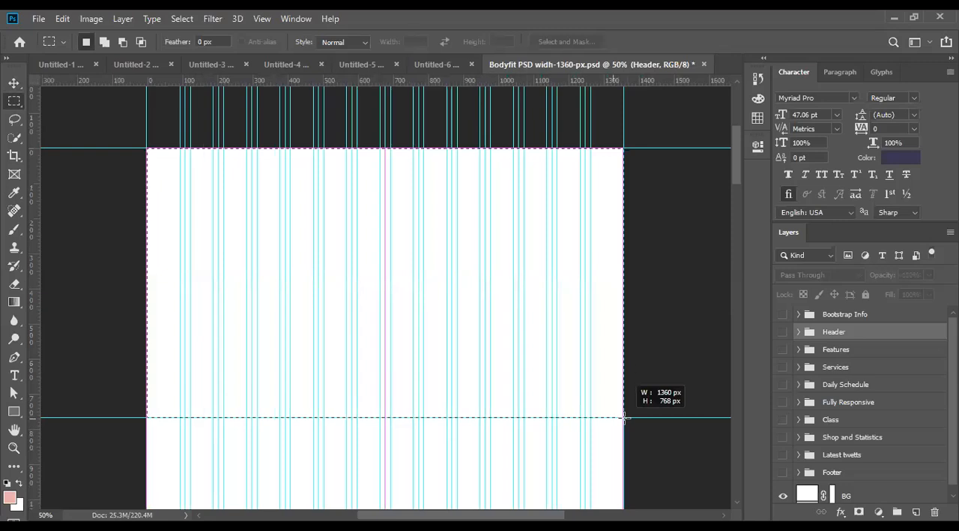
{"action": "left_click_drag", "start_coordinate": [624, 417], "coordinate": [625, 419]}
{"action": "key", "text": "ctrl+d"}
{"action": "left_click", "coordinate": [463, 335], "text": "ctrl"}
{"action": "left_click_drag", "start_coordinate": [463, 335], "coordinate": [433, 338]}
{"action": "left_click", "coordinate": [377, 284], "text": "ctrl"}
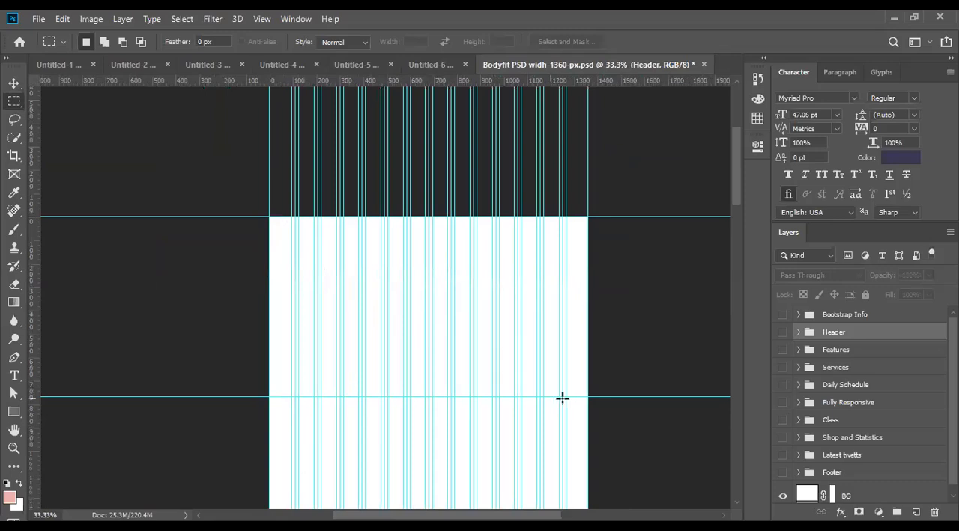
- Align the placed city skyline photo with the page's top, enlarge it proportionally slightly past the page edges, and apply the transform
{"action": "left_click", "coordinate": [531, 351], "text": "ctrl"}
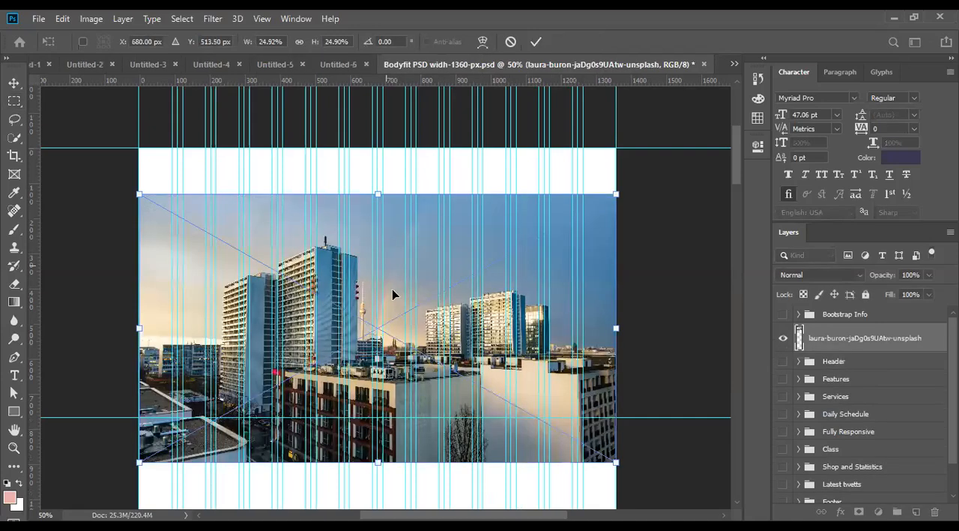
{"action": "left_click_drag", "start_coordinate": [392, 236], "coordinate": [401, 238]}
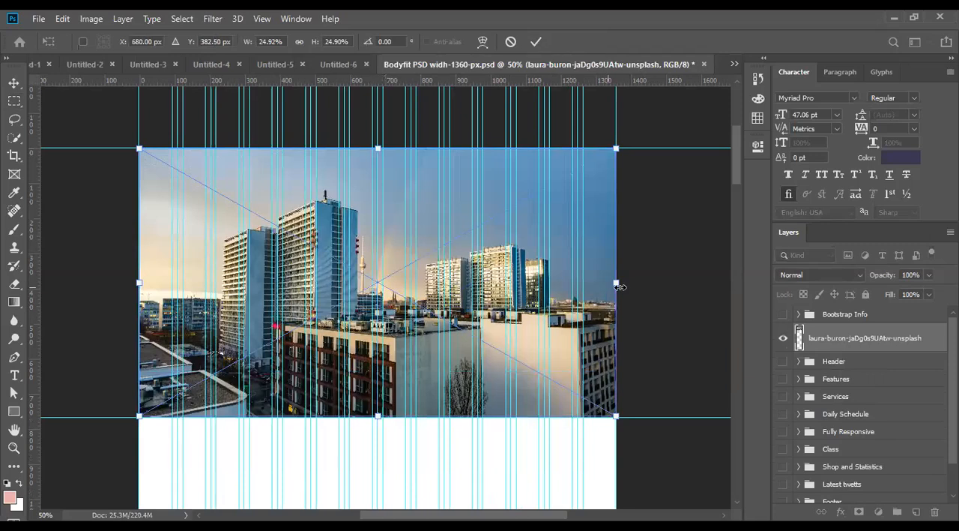
{"action": "left_click_drag", "start_coordinate": [617, 286], "coordinate": [638, 282]}
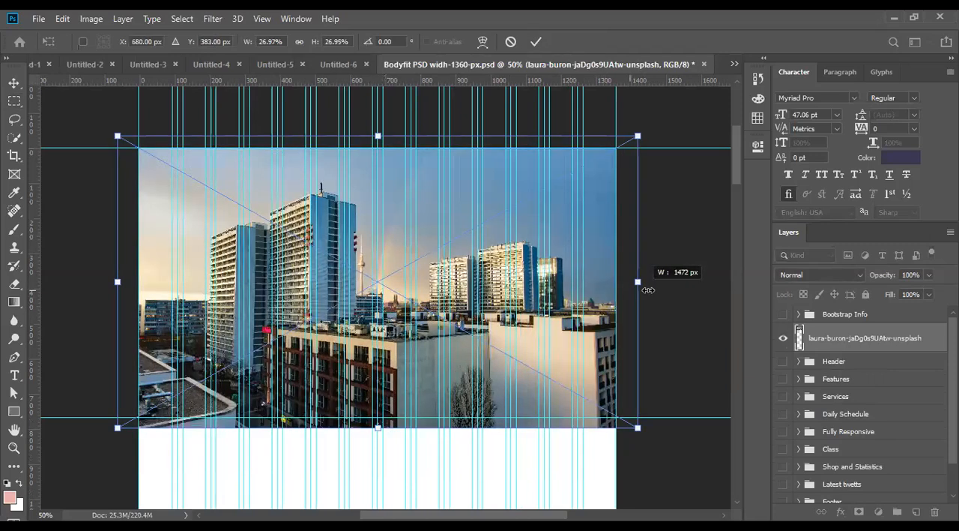
{"action": "left_click", "coordinate": [537, 43]}
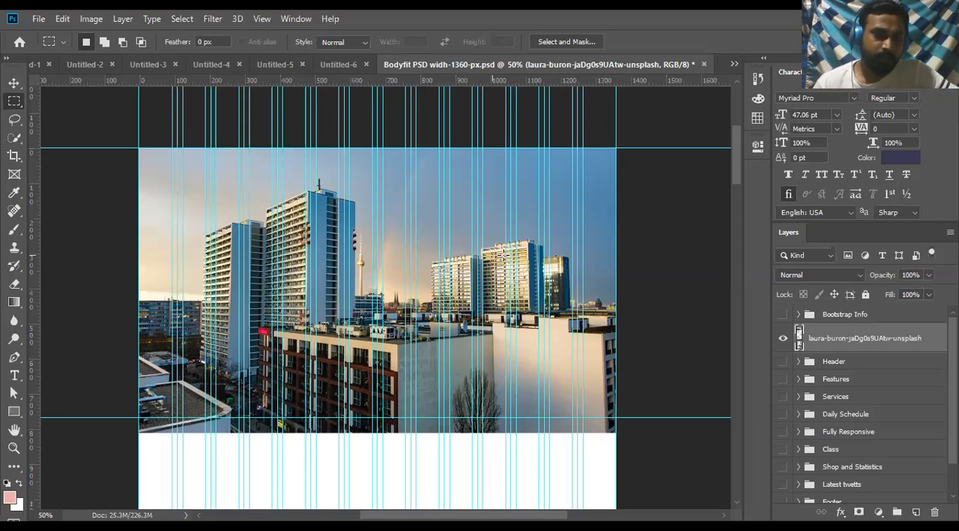
- Crop the skyline photo with a rectangular frame spanning the page width between the top two horizontal guides, and deselect it
{"action": "left_click", "coordinate": [20, 175]}
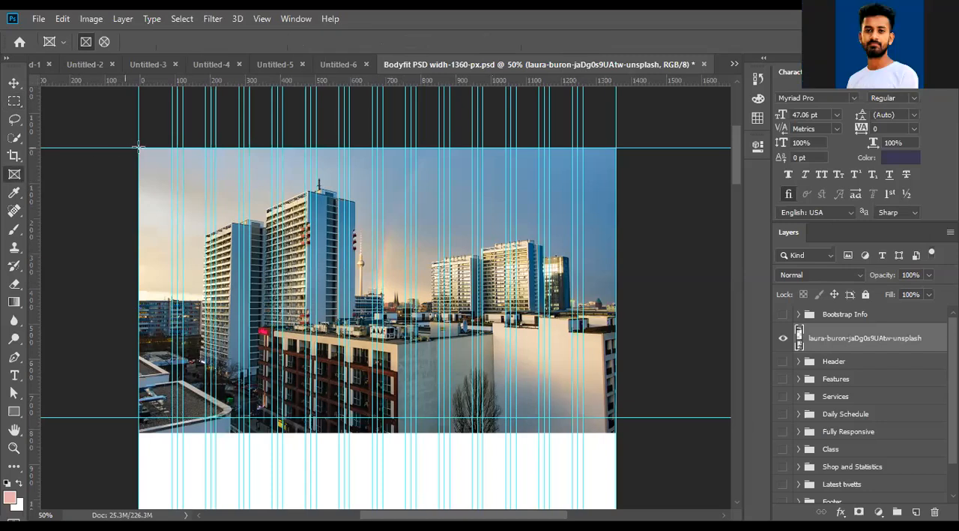
{"action": "left_click_drag", "start_coordinate": [139, 147], "coordinate": [616, 417]}
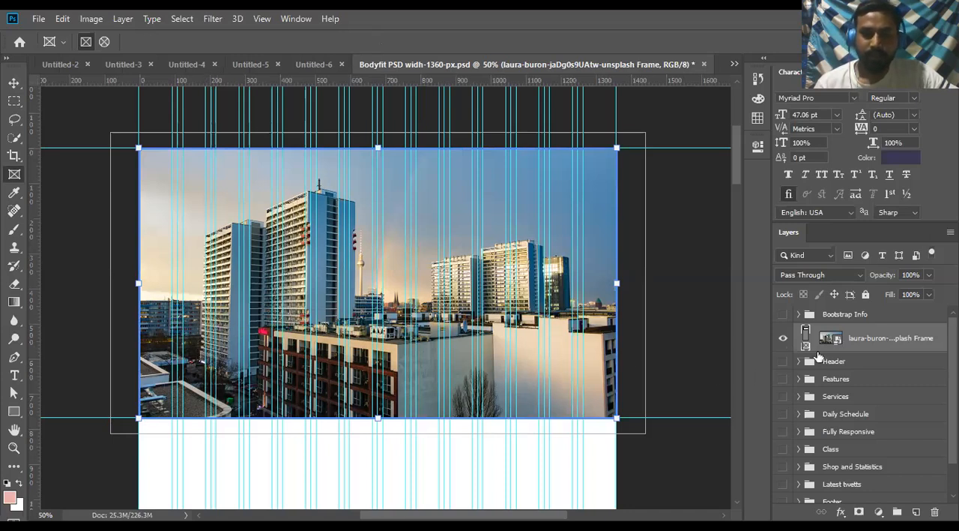
{"action": "left_click", "coordinate": [659, 392]}
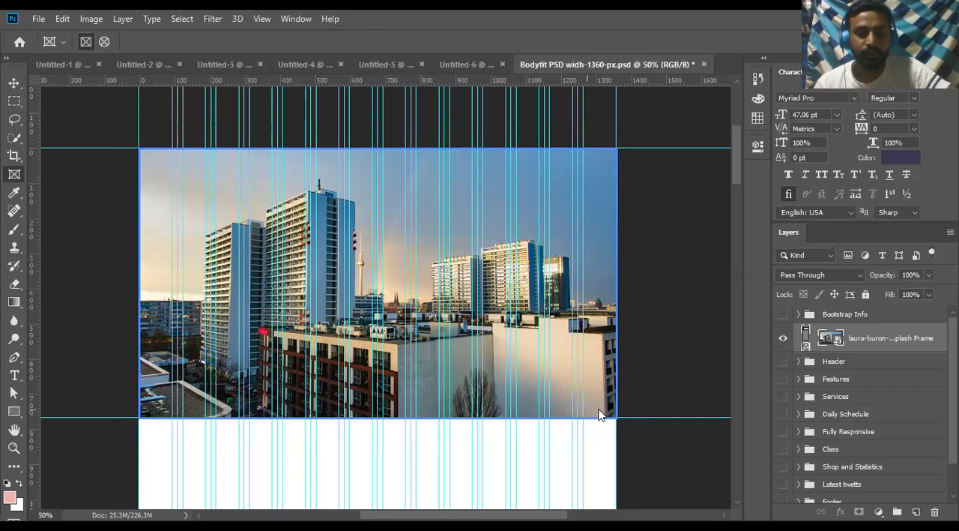
{"action": "key", "text": "ctrl+z"}
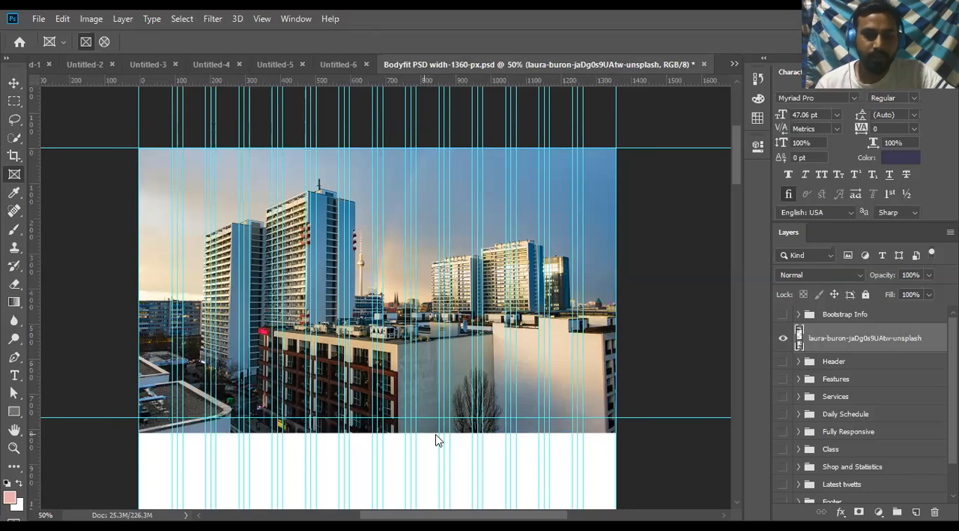
{"action": "key", "text": "Delete"}
{"action": "key", "text": "ctrl+shift+z"}
{"action": "key", "text": "ctrl+shift+z"}
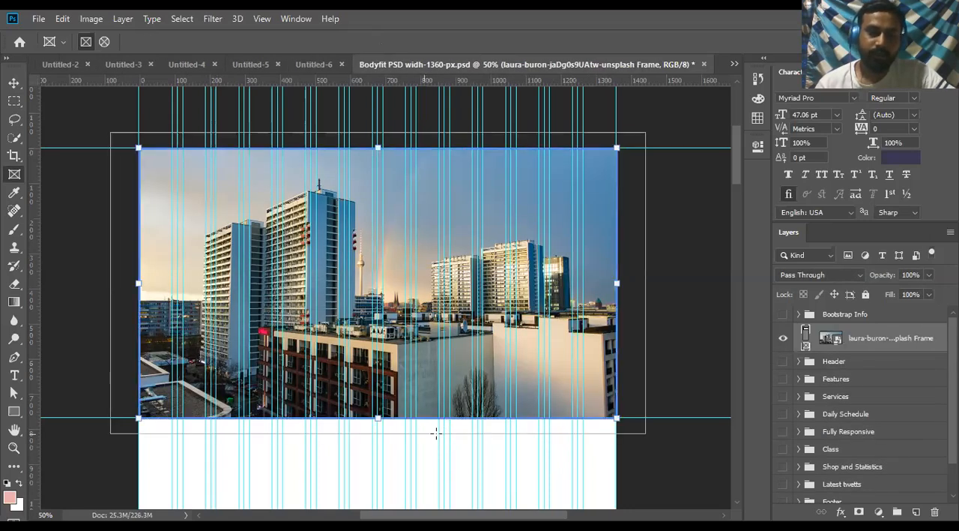
{"action": "left_click", "coordinate": [14, 84]}
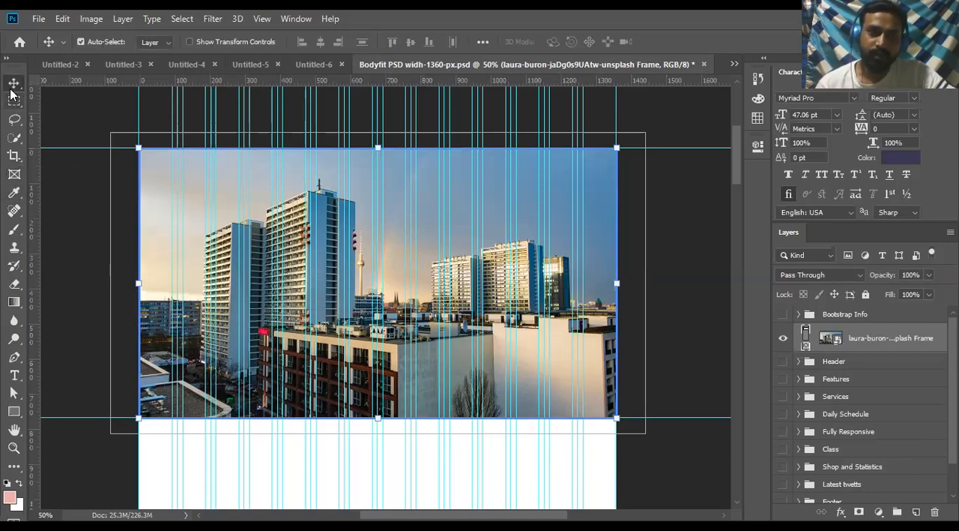
{"action": "left_click", "coordinate": [66, 223]}
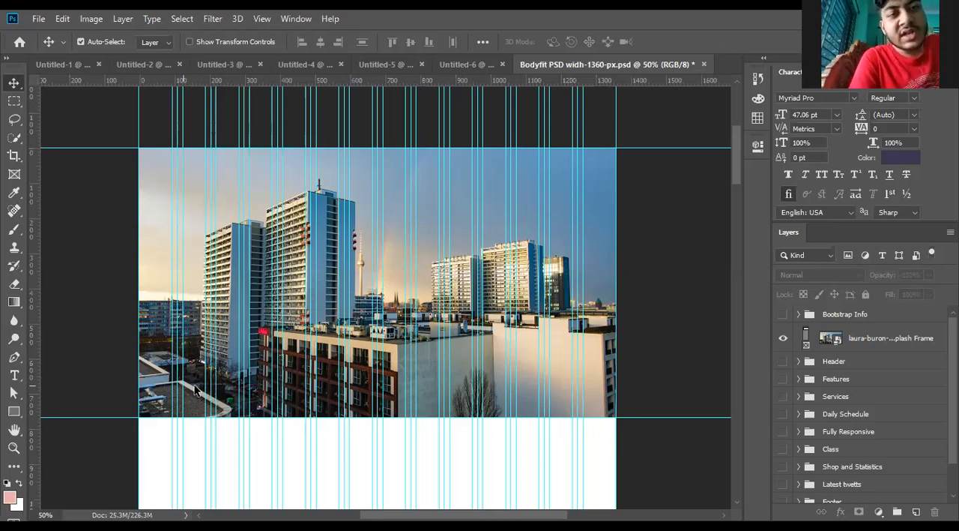
- Examine the framed photo's lower edge against the horizontal guide and the blank page area below it at several magnifications
{"action": "left_click", "coordinate": [254, 343]}
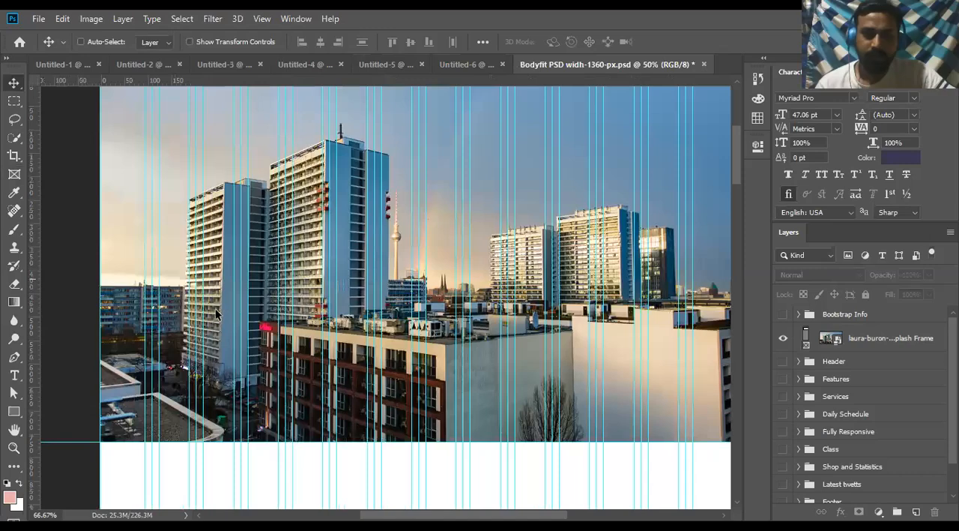
{"action": "key", "text": "ctrl+plus"}
{"action": "key", "text": "ctrl+plus"}
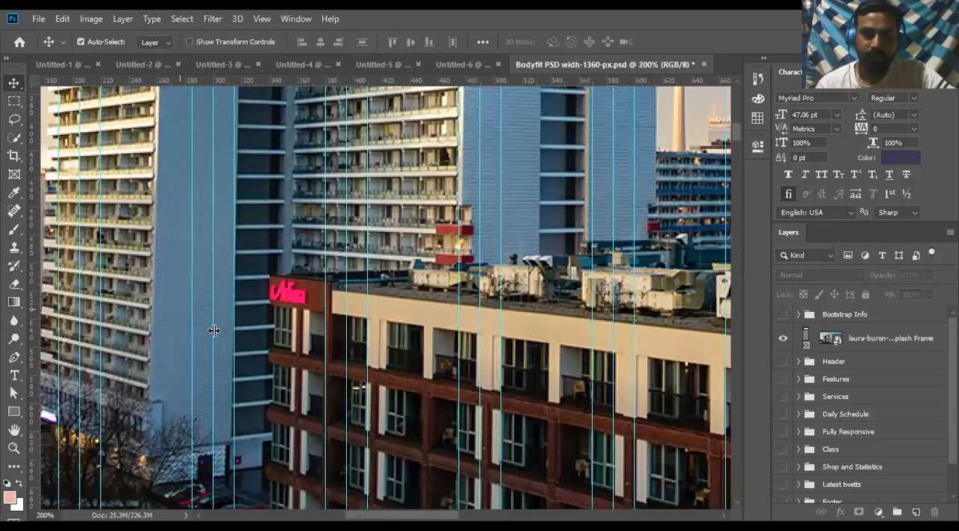
{"action": "scroll", "coordinate": [213, 356], "scroll_direction": "down", "scroll_amount": 5}
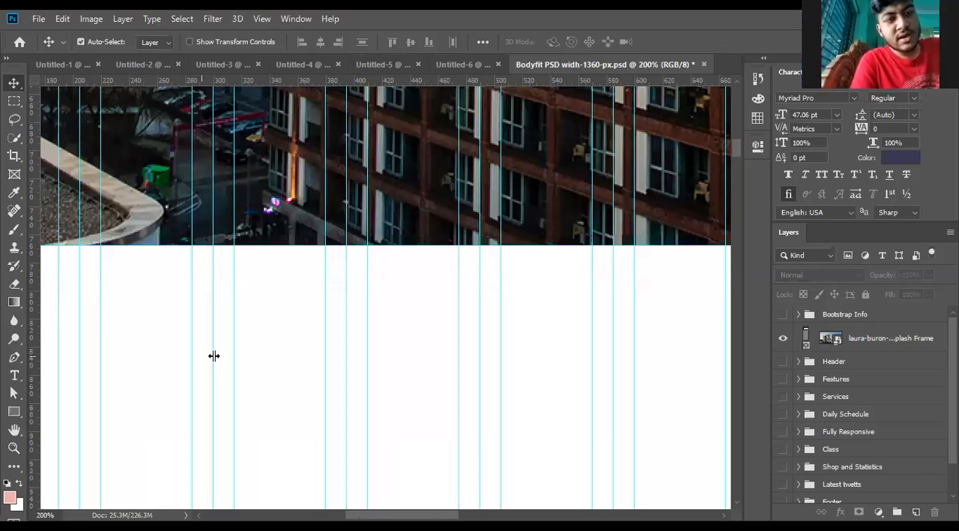
{"action": "scroll", "coordinate": [213, 356], "scroll_direction": "down", "scroll_amount": 3}
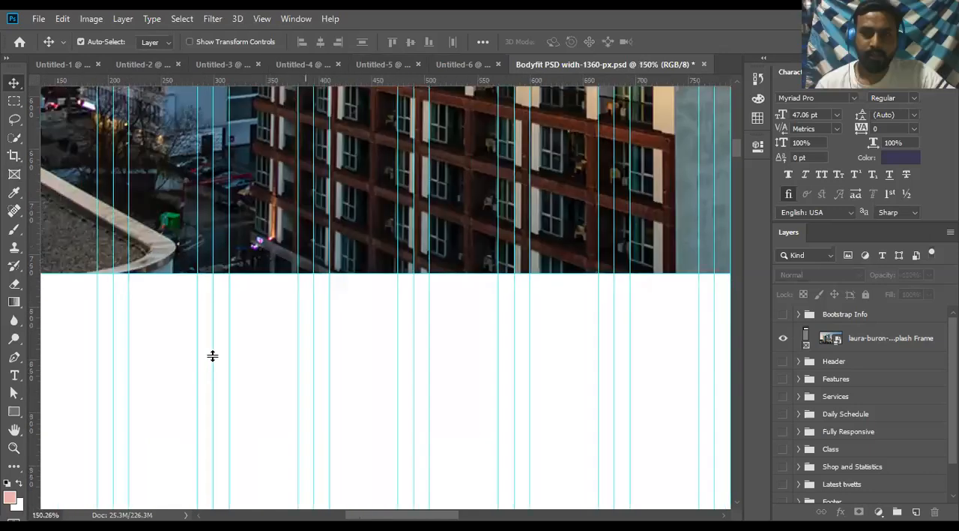
{"action": "scroll", "coordinate": [213, 357], "scroll_direction": "down", "scroll_amount": 2}
{"action": "scroll", "coordinate": [209, 350], "scroll_direction": "down", "scroll_amount": 1}
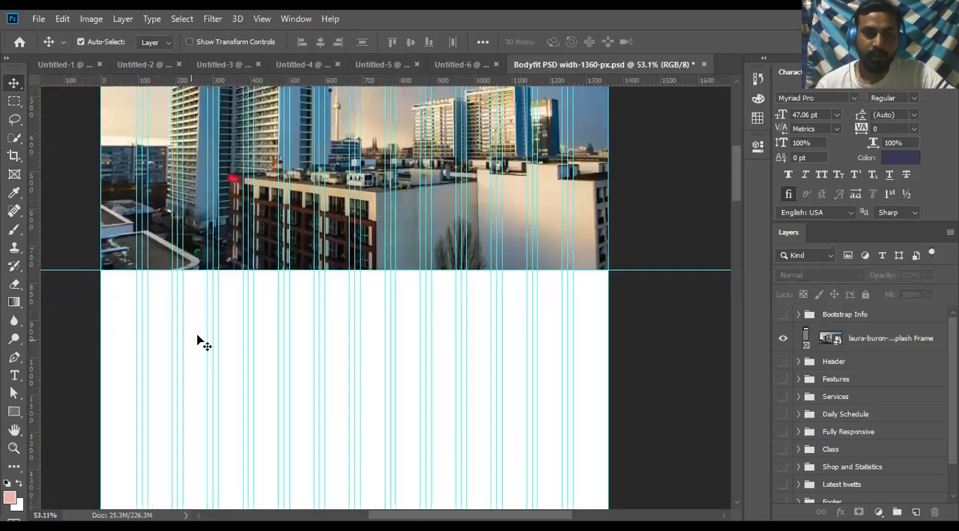
{"action": "scroll", "coordinate": [197, 338], "scroll_direction": "up", "scroll_amount": 2}
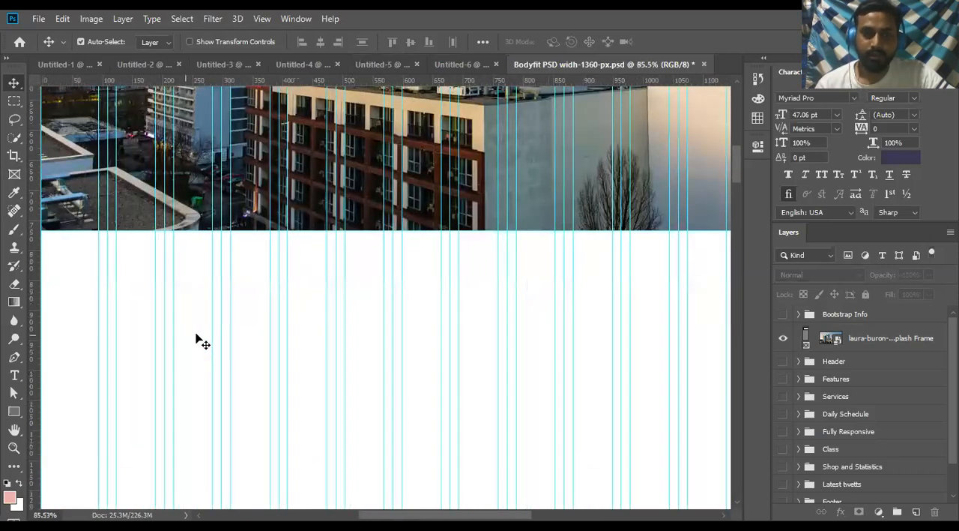
{"action": "scroll", "coordinate": [196, 337], "scroll_direction": "down", "scroll_amount": 1}
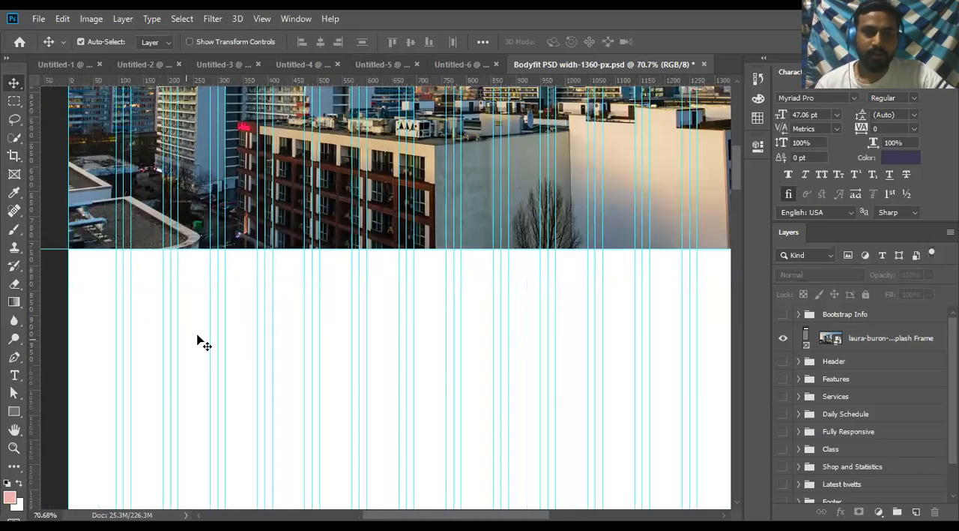
{"action": "scroll", "coordinate": [196, 338], "scroll_direction": "down", "scroll_amount": 1}
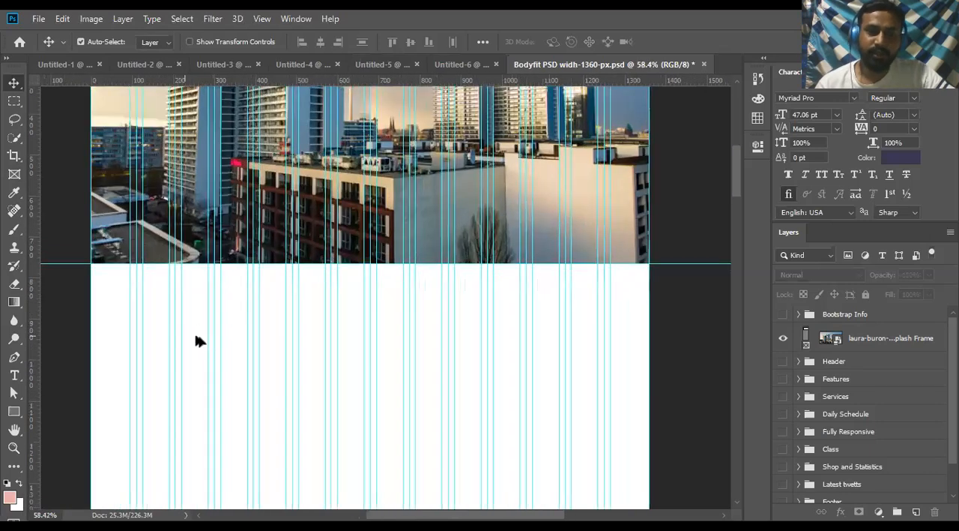
{"action": "scroll", "coordinate": [196, 336], "scroll_direction": "up", "scroll_amount": 1}
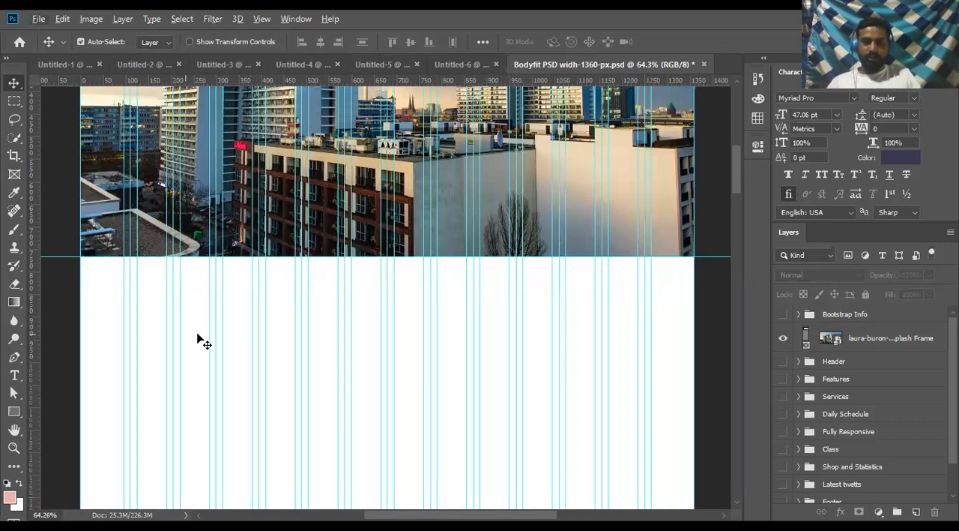
{"action": "scroll", "coordinate": [194, 282], "scroll_direction": "up", "scroll_amount": 5}
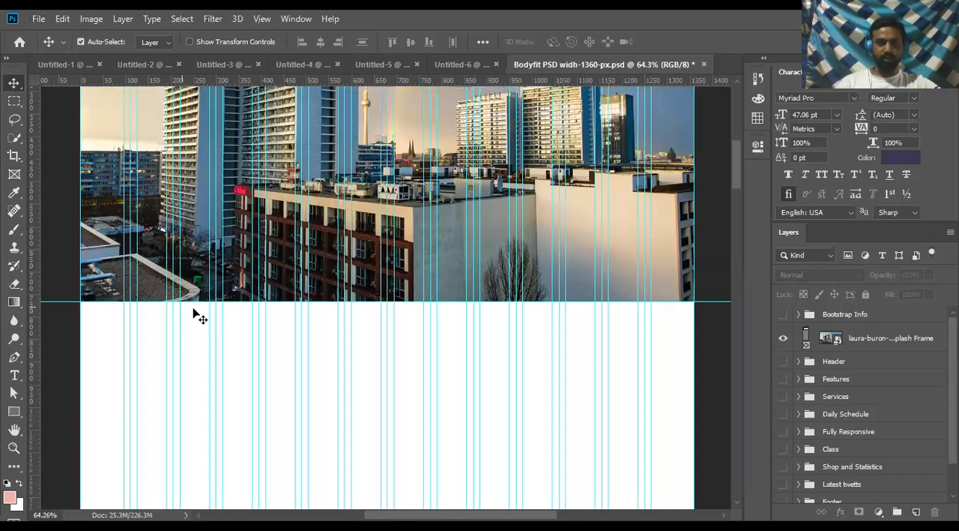
{"action": "scroll", "coordinate": [193, 309], "scroll_direction": "down", "scroll_amount": 8}
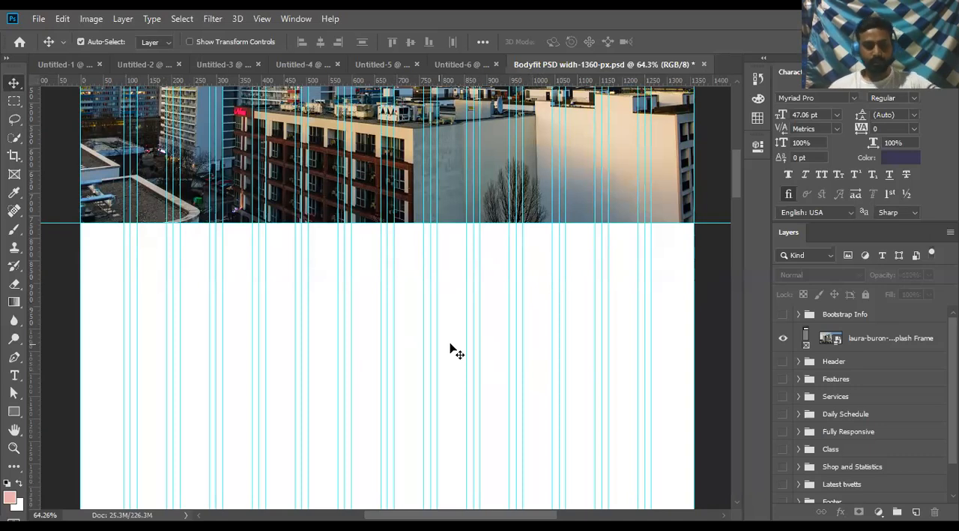
{"action": "scroll", "coordinate": [169, 300], "scroll_direction": "up", "scroll_amount": 2}
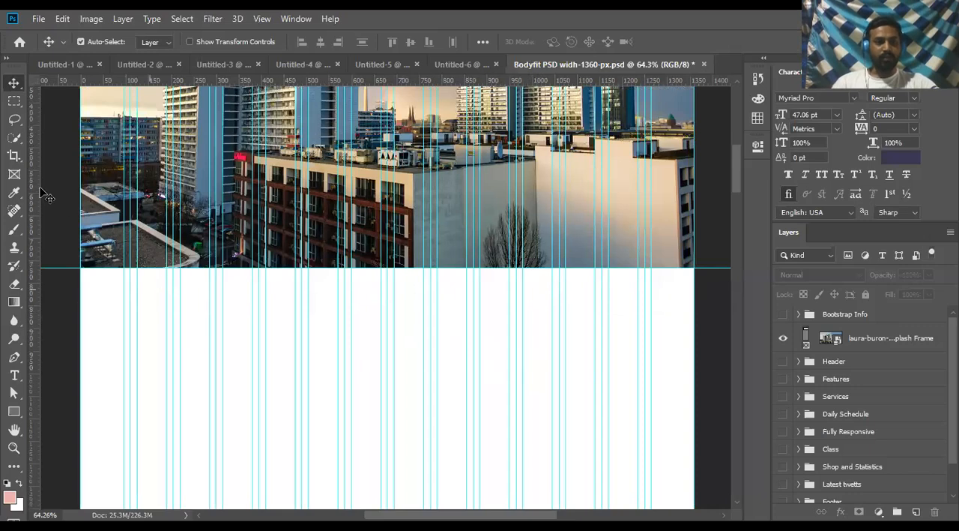
- Try to draw a small rectangular frame in the blank area below the photo, undo it, and collapse the Header group
{"action": "left_click", "coordinate": [16, 175]}
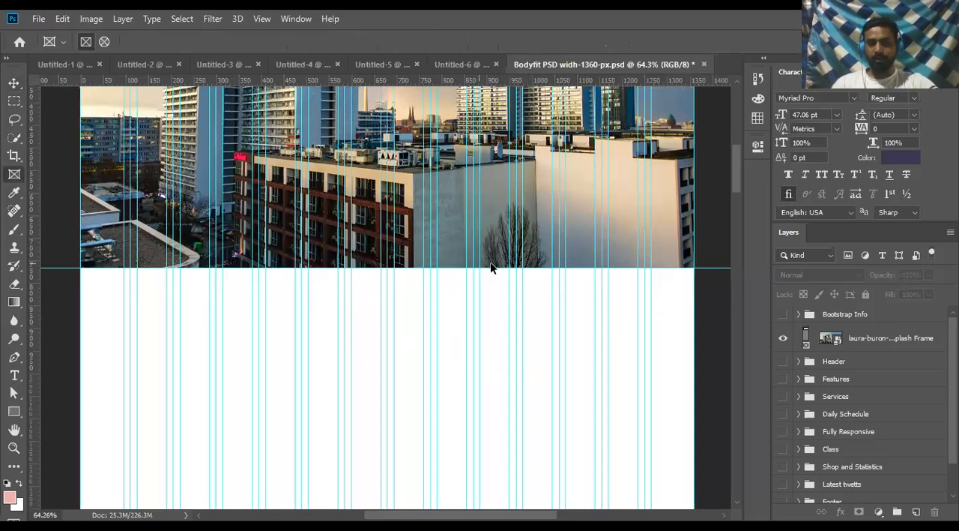
{"action": "scroll", "coordinate": [489, 266], "scroll_direction": "up", "scroll_amount": 2}
{"action": "scroll", "coordinate": [489, 268], "scroll_direction": "up", "scroll_amount": 3}
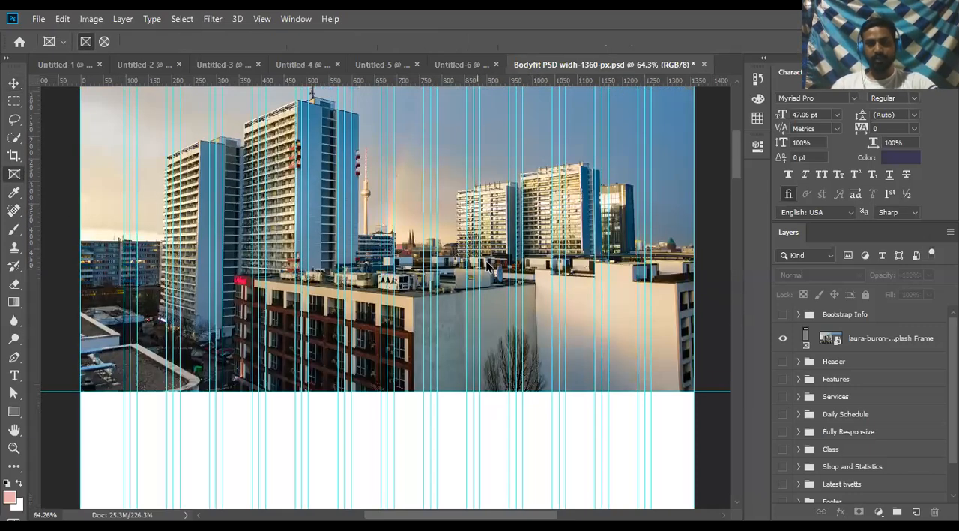
{"action": "scroll", "coordinate": [487, 264], "scroll_direction": "down", "scroll_amount": 8}
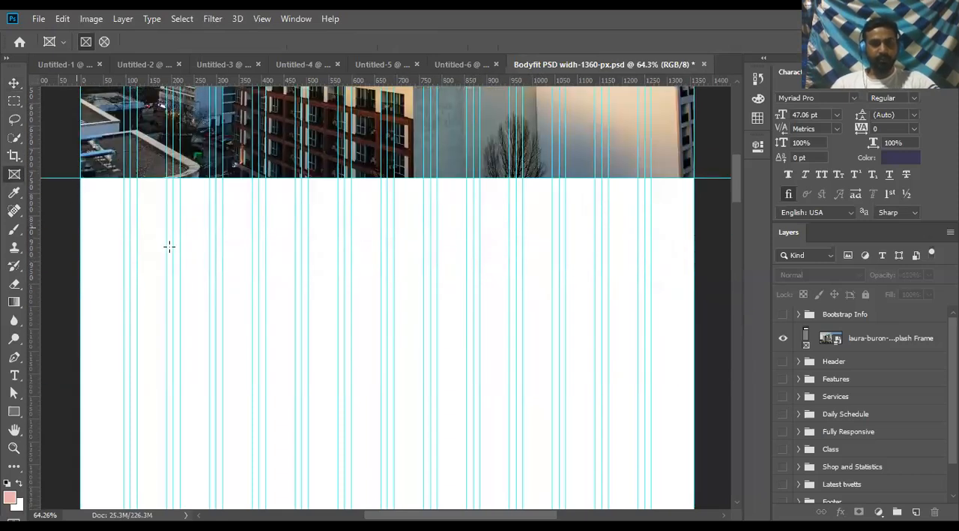
{"action": "left_click_drag", "start_coordinate": [166, 245], "coordinate": [310, 341]}
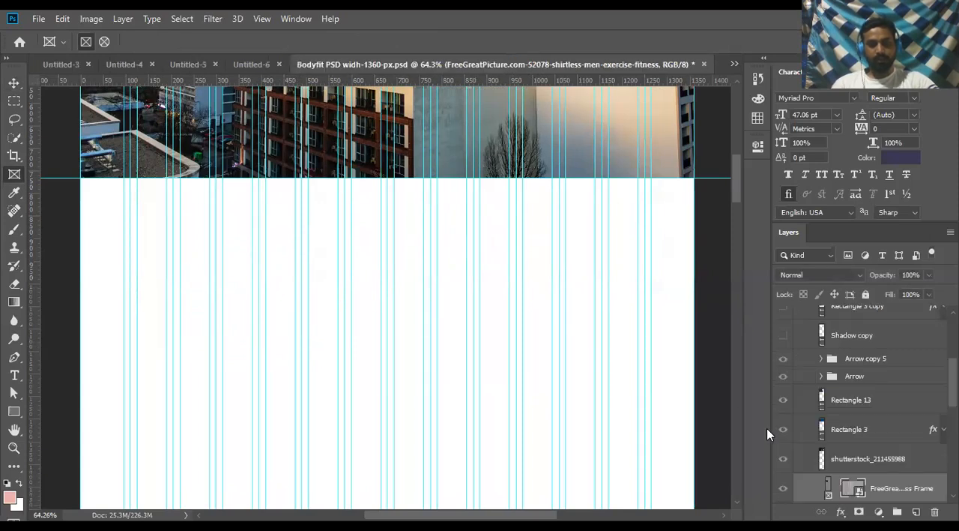
{"action": "key", "text": "ctrl+z"}
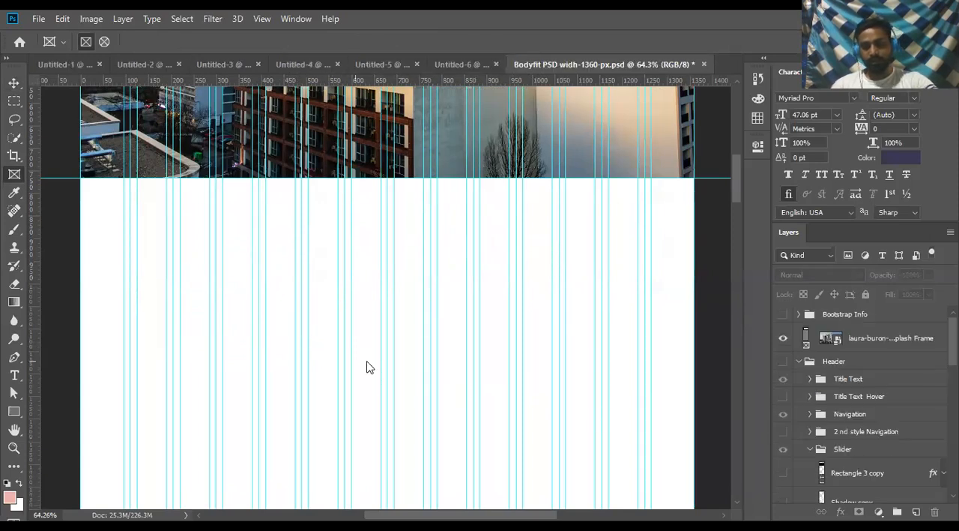
{"action": "left_click", "coordinate": [799, 361]}
- Try the small frame below the photo again with the Header group selected, check the affected layers, undo it and collapse the group
{"action": "left_click", "coordinate": [832, 361]}
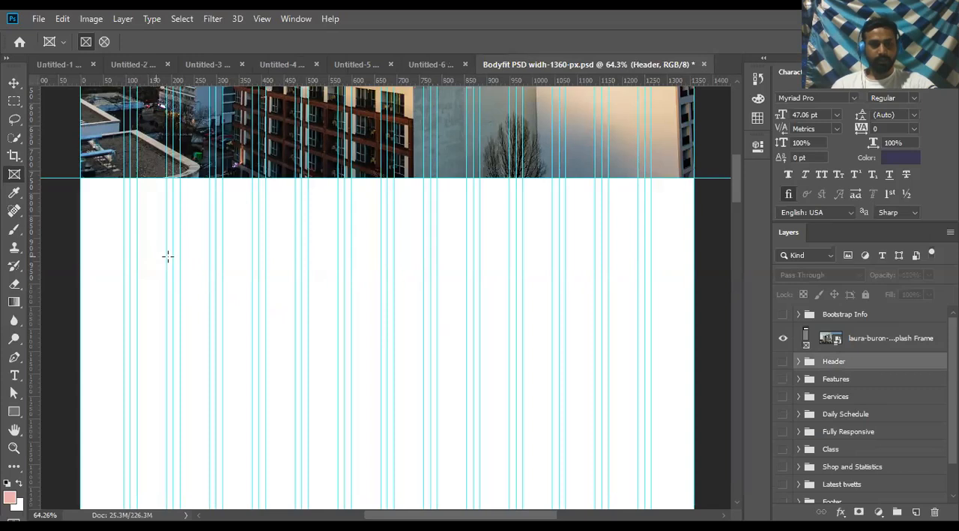
{"action": "left_click_drag", "start_coordinate": [166, 255], "coordinate": [306, 336]}
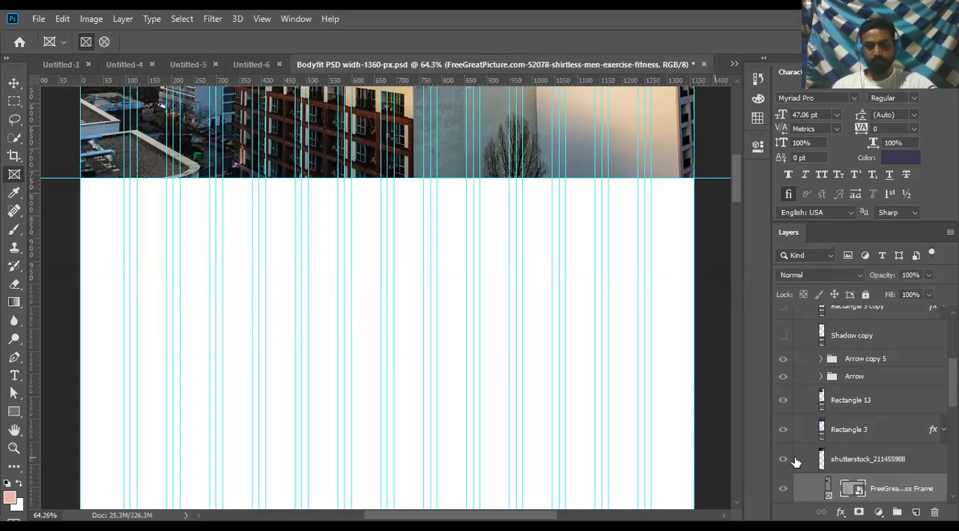
{"action": "scroll", "coordinate": [851, 480], "scroll_direction": "down", "scroll_amount": 2}
{"action": "scroll", "coordinate": [851, 477], "scroll_direction": "down", "scroll_amount": 2}
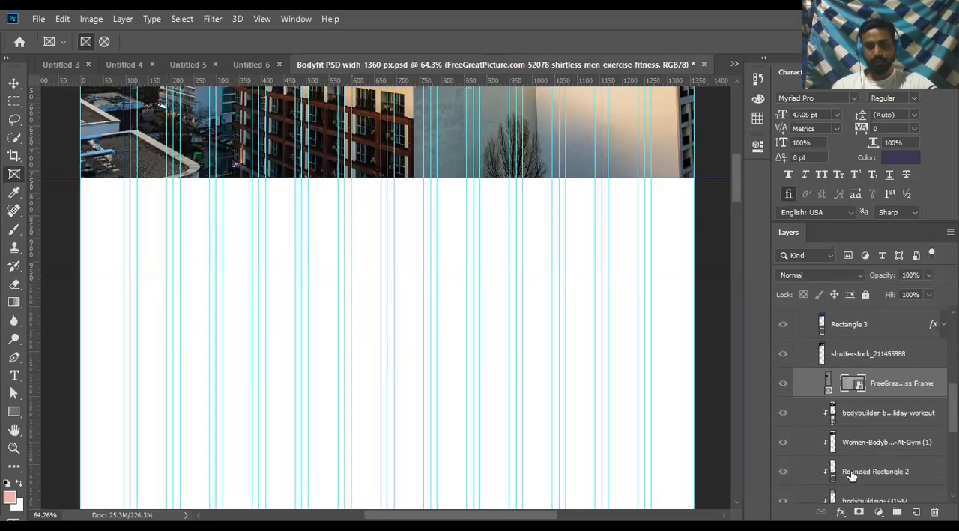
{"action": "scroll", "coordinate": [851, 474], "scroll_direction": "up", "scroll_amount": 10}
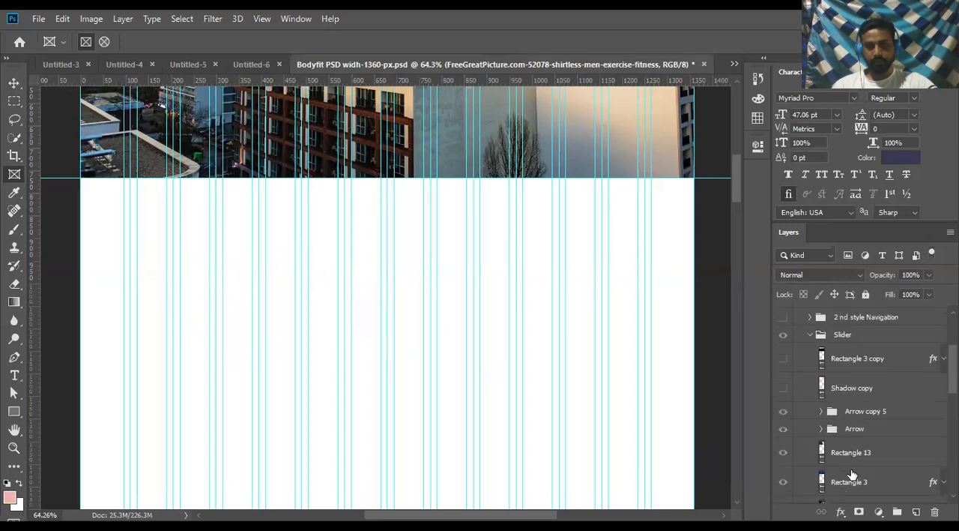
{"action": "scroll", "coordinate": [851, 474], "scroll_direction": "up", "scroll_amount": 1}
{"action": "scroll", "coordinate": [851, 474], "scroll_direction": "down", "scroll_amount": 3}
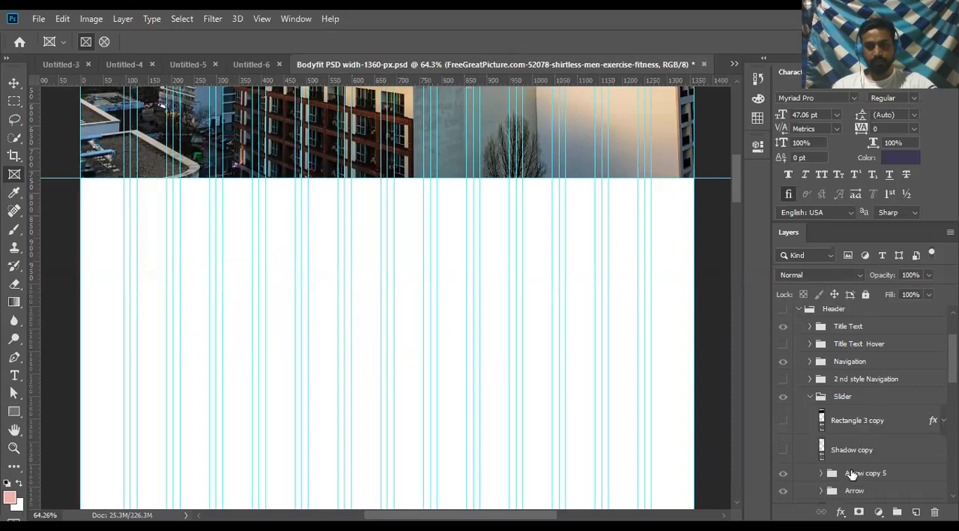
{"action": "key", "text": "alt+["}
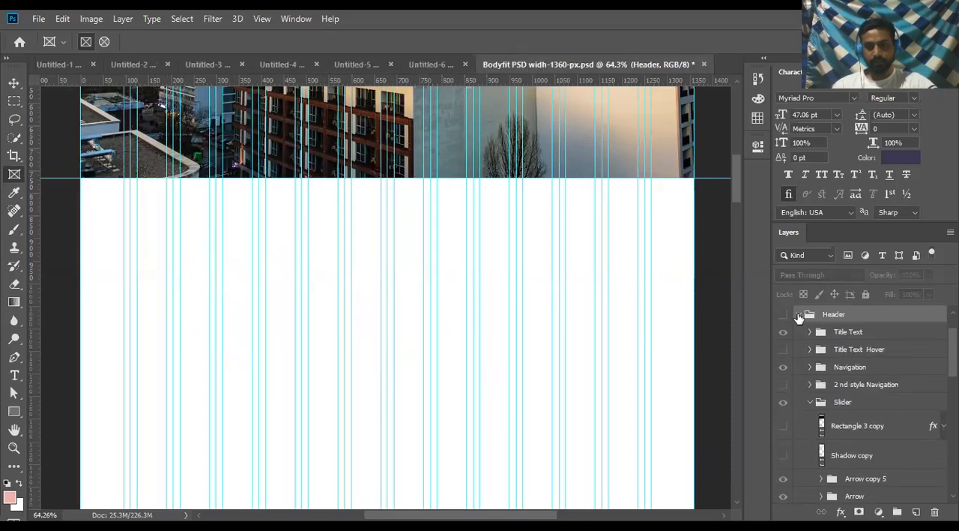
{"action": "left_click", "coordinate": [799, 314]}
{"action": "scroll", "coordinate": [848, 325], "scroll_direction": "up", "scroll_amount": 2}
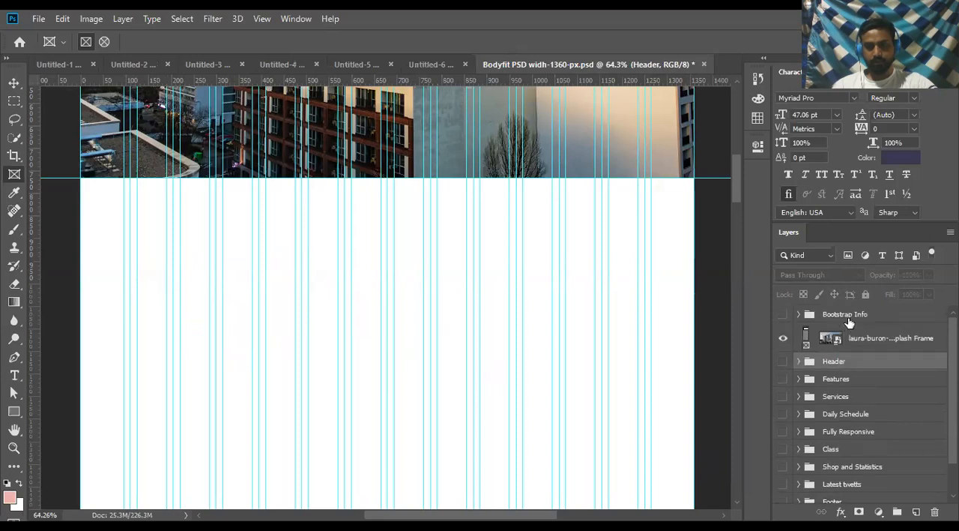
- Try to draw a small rectangular frame in the blank area below the photo with the BG layer selected
{"action": "left_click", "coordinate": [849, 320]}
{"action": "left_click", "coordinate": [851, 322], "text": "ctrl"}
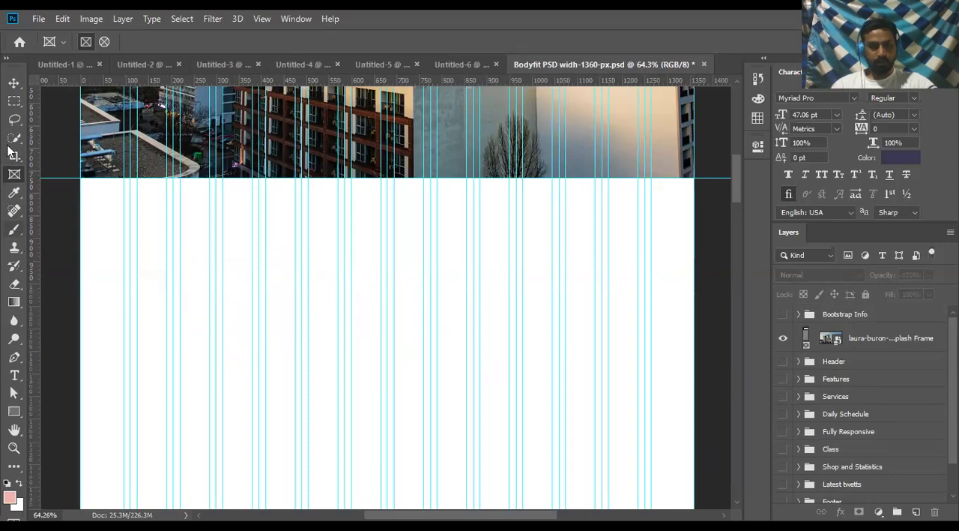
{"action": "left_click", "coordinate": [14, 101]}
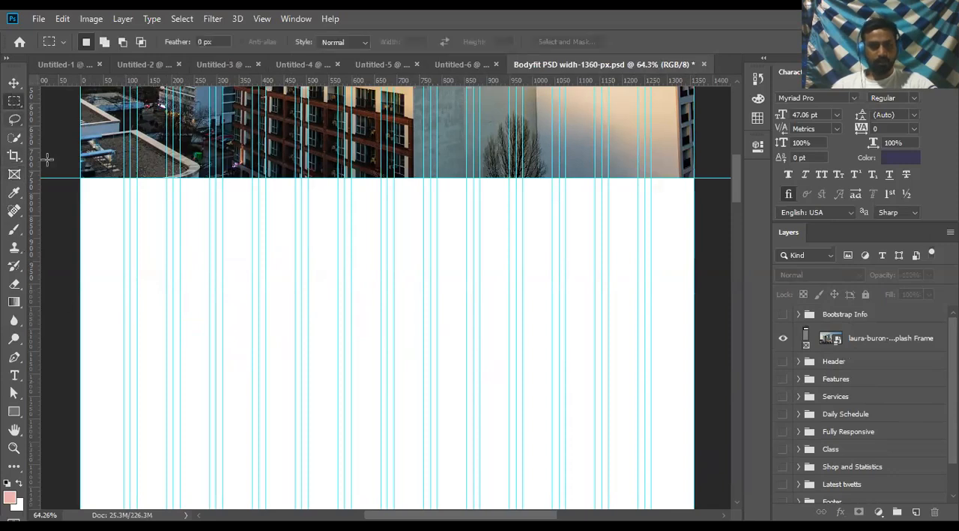
{"action": "left_click", "coordinate": [14, 82]}
{"action": "left_click", "coordinate": [118, 253]}
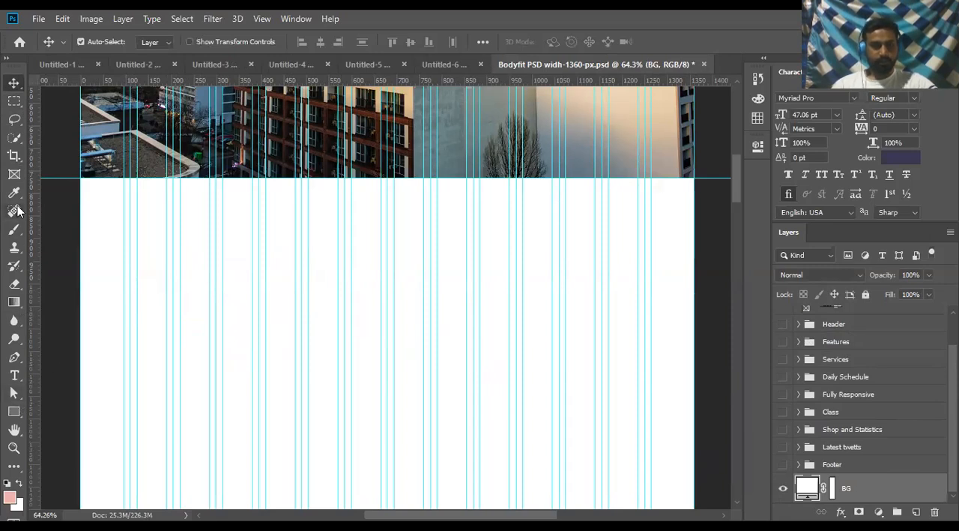
{"action": "left_click", "coordinate": [15, 178]}
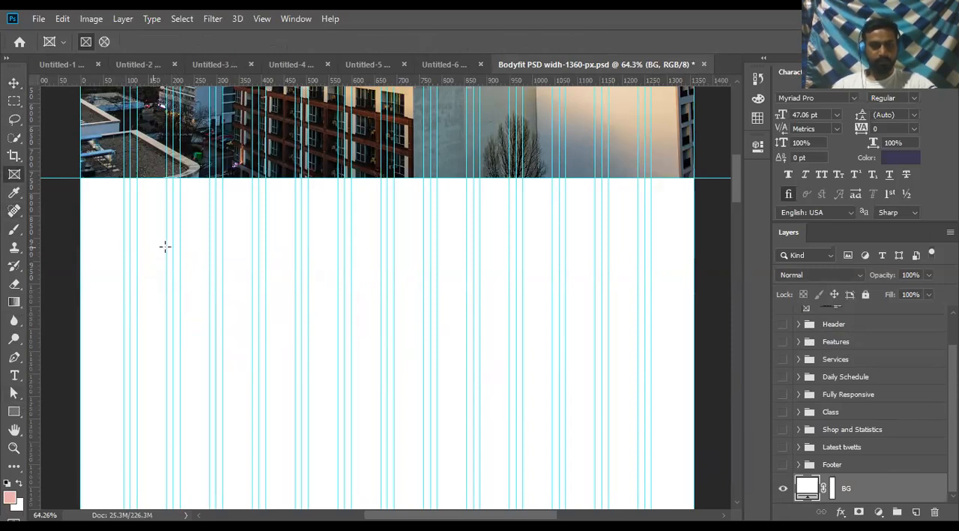
{"action": "left_click_drag", "start_coordinate": [165, 246], "coordinate": [307, 345]}
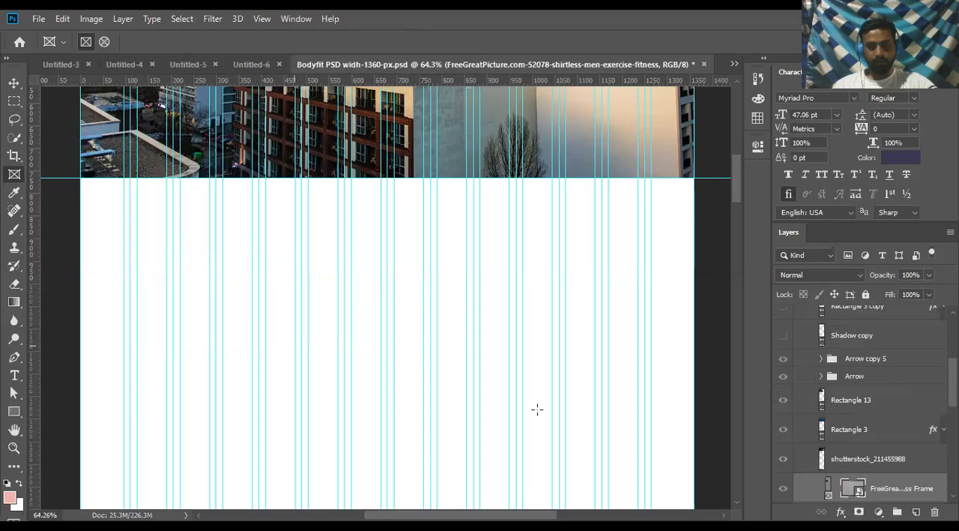
- Show the hidden Header group's new frame layer to check where it landed, and undo the frame
{"action": "scroll", "coordinate": [802, 454], "scroll_direction": "down", "scroll_amount": 2}
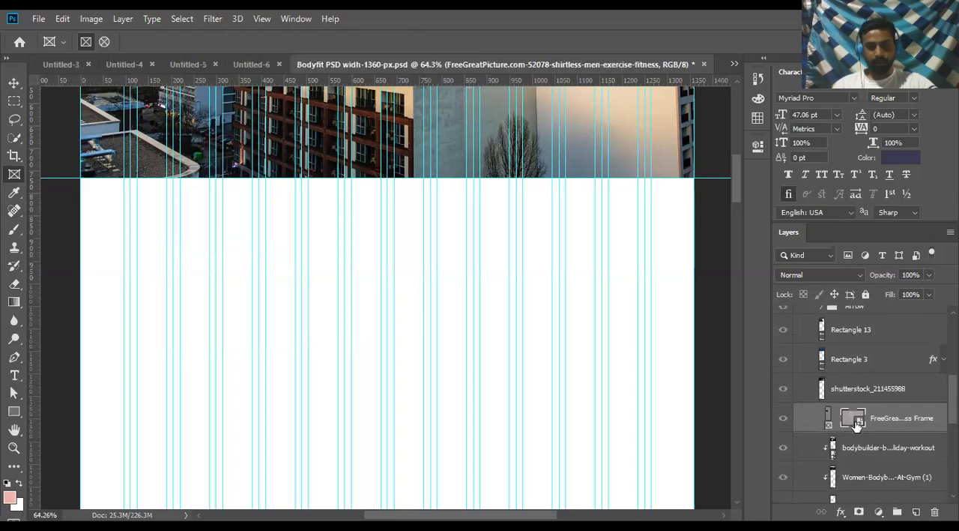
{"action": "left_click", "coordinate": [784, 424]}
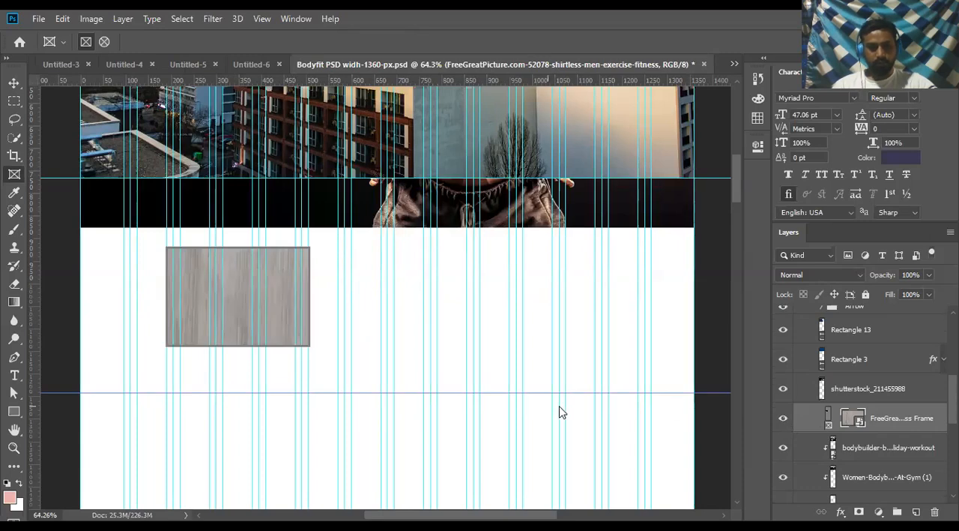
{"action": "left_click", "coordinate": [783, 388]}
{"action": "scroll", "coordinate": [817, 382], "scroll_direction": "up", "scroll_amount": 10}
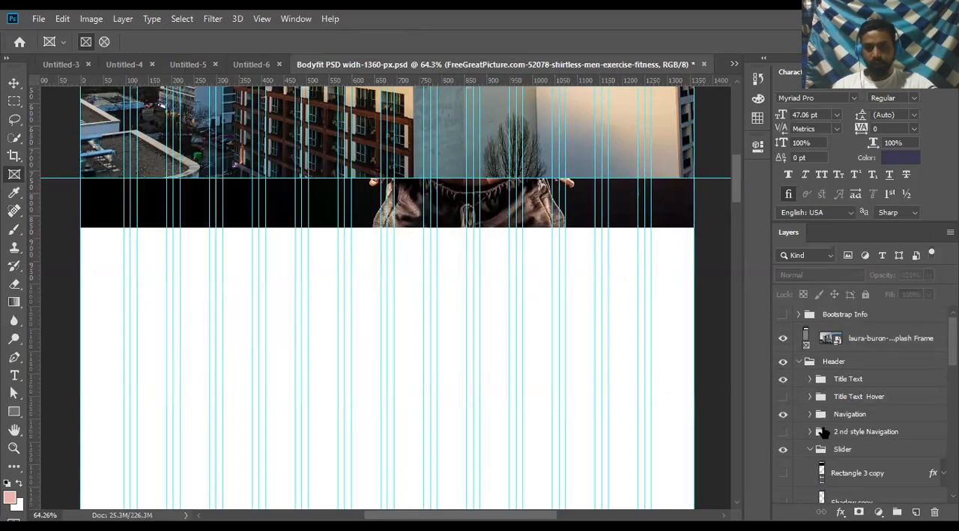
- Collapse the Header group and delete it together with all the groups below it, from Features through Footer
{"action": "left_click", "coordinate": [799, 361]}
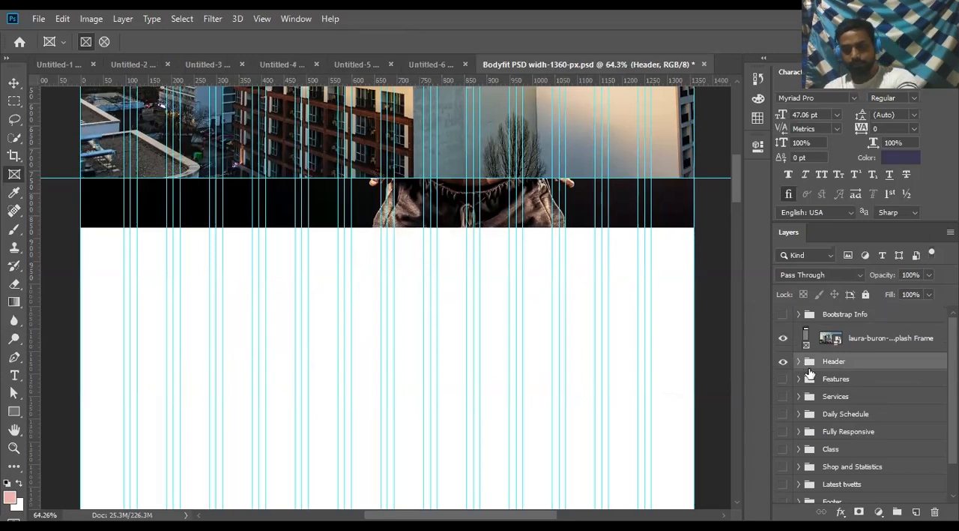
{"action": "key", "text": "Delete"}
{"action": "key", "text": "Delete"}
{"action": "key", "text": "Delete"}
{"action": "key", "text": "Delete"}
{"action": "key", "text": "Delete"}
{"action": "key", "text": "Delete"}
{"action": "key", "text": "Delete"}
{"action": "key", "text": "Delete"}
{"action": "key", "text": "Delete"}
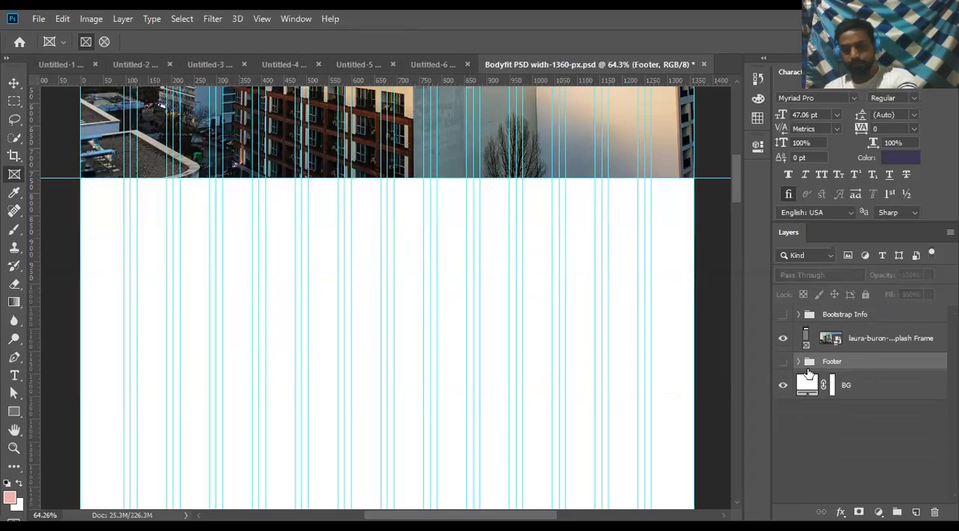
- Check the visibility of the Bootstrap Info group and delete it
{"action": "left_click", "coordinate": [809, 312]}
{"action": "left_click", "coordinate": [783, 315]}
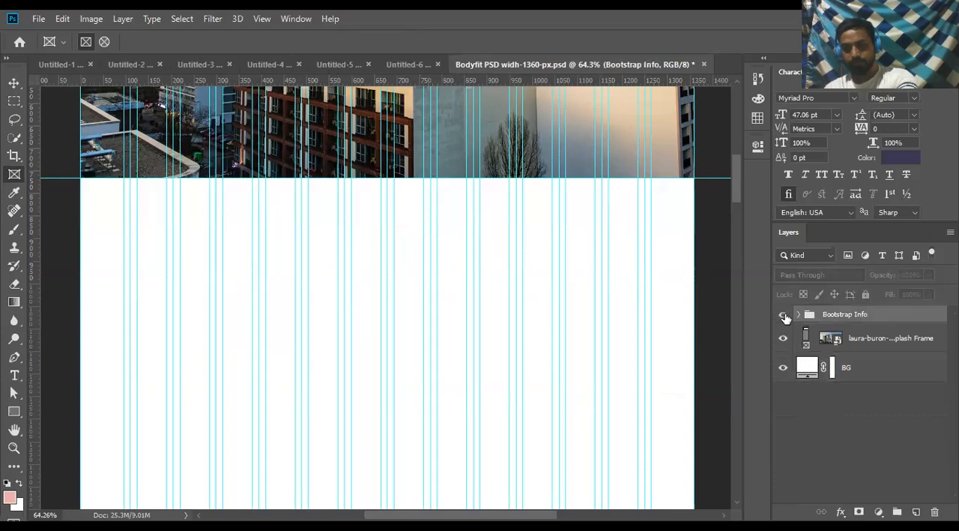
{"action": "left_click", "coordinate": [783, 316]}
{"action": "left_click", "coordinate": [784, 315]}
{"action": "left_click", "coordinate": [784, 316]}
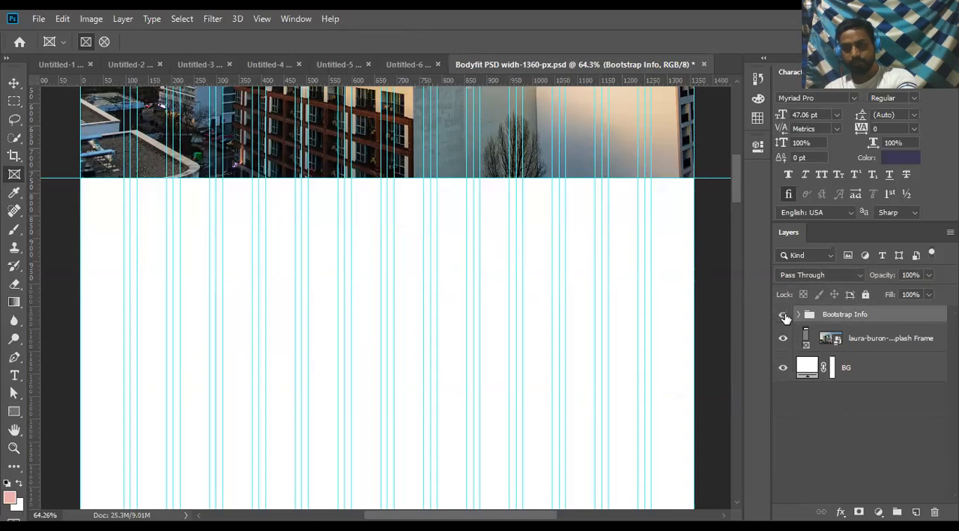
{"action": "key", "text": "Delete"}
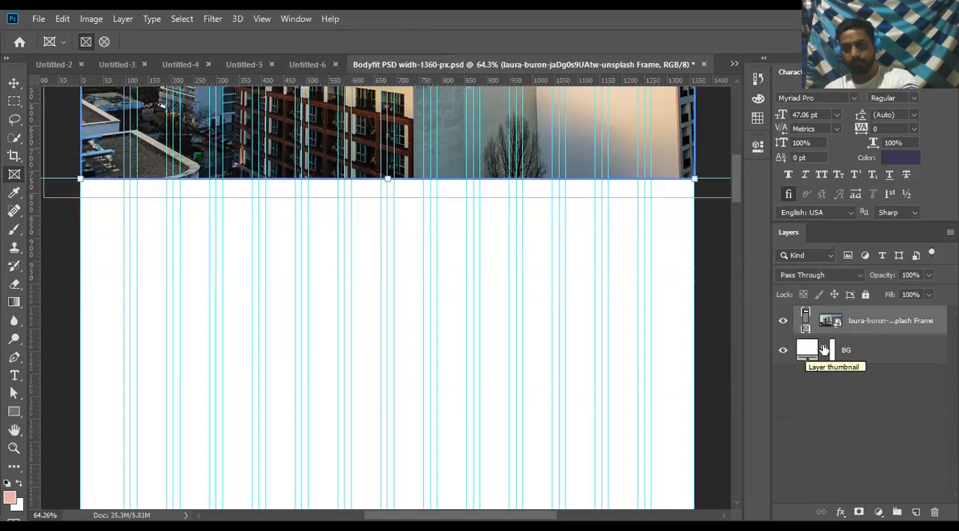
- Draw a rectangular frame between column guides in the blank area below the skyline photo and slightly reduce its height
{"action": "left_click", "coordinate": [834, 349]}
{"action": "left_click", "coordinate": [832, 350]}
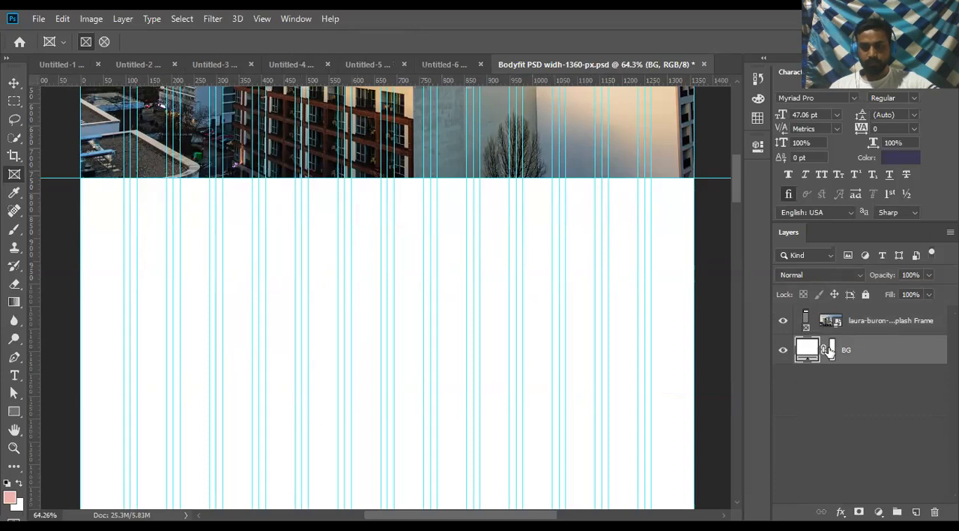
{"action": "left_click", "coordinate": [880, 329]}
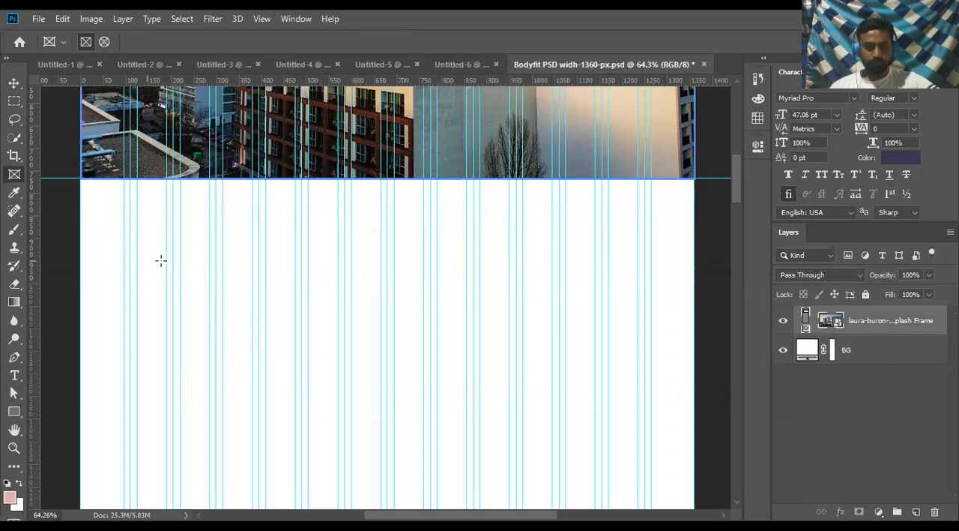
{"action": "left_click_drag", "start_coordinate": [167, 261], "coordinate": [308, 363]}
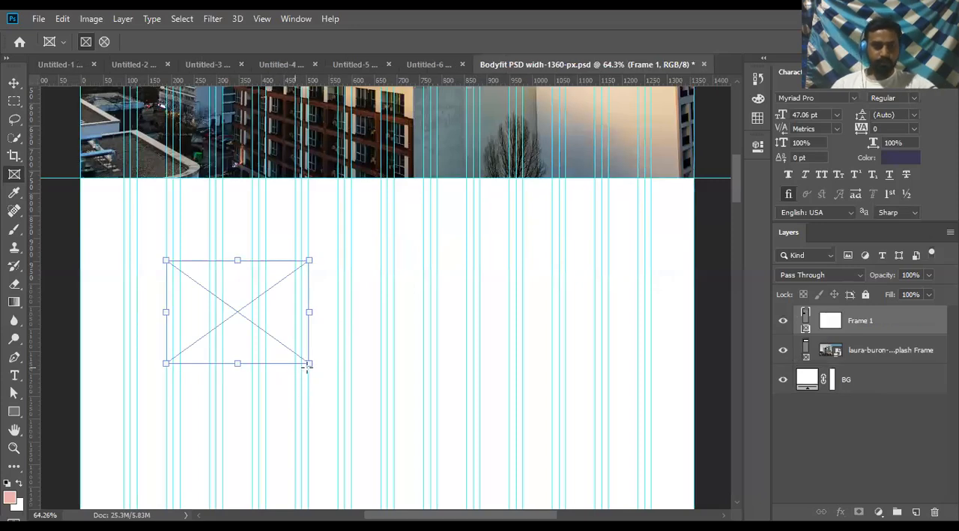
{"action": "left_click_drag", "start_coordinate": [309, 363], "coordinate": [309, 351]}
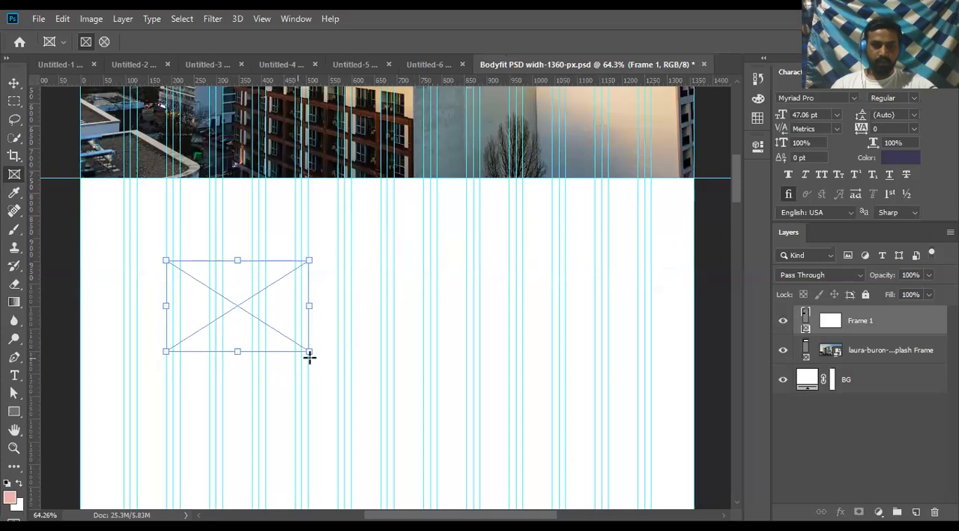
- Place the branding-design-pencils-6444 image in the small frame, check its edges and deselect it
{"action": "left_click", "coordinate": [13, 83]}
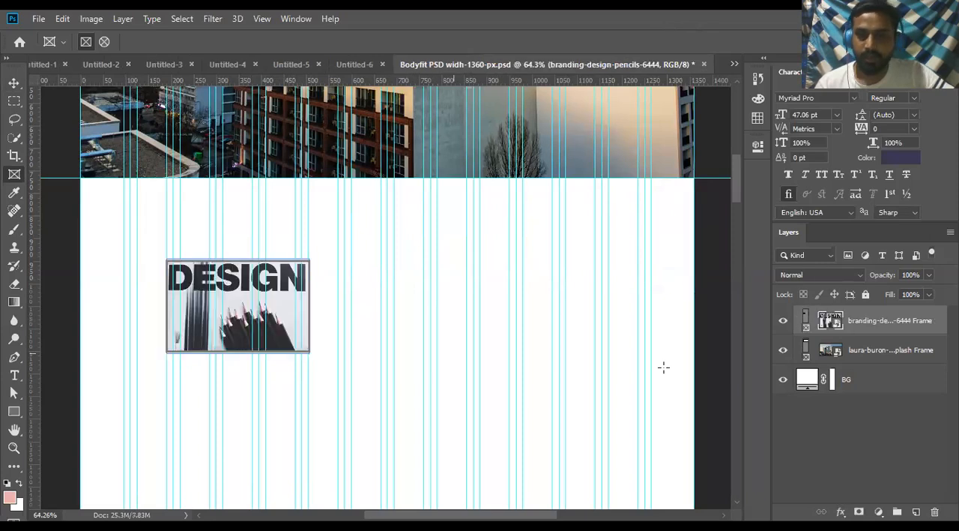
{"action": "scroll", "coordinate": [268, 294], "scroll_direction": "up", "scroll_amount": 5}
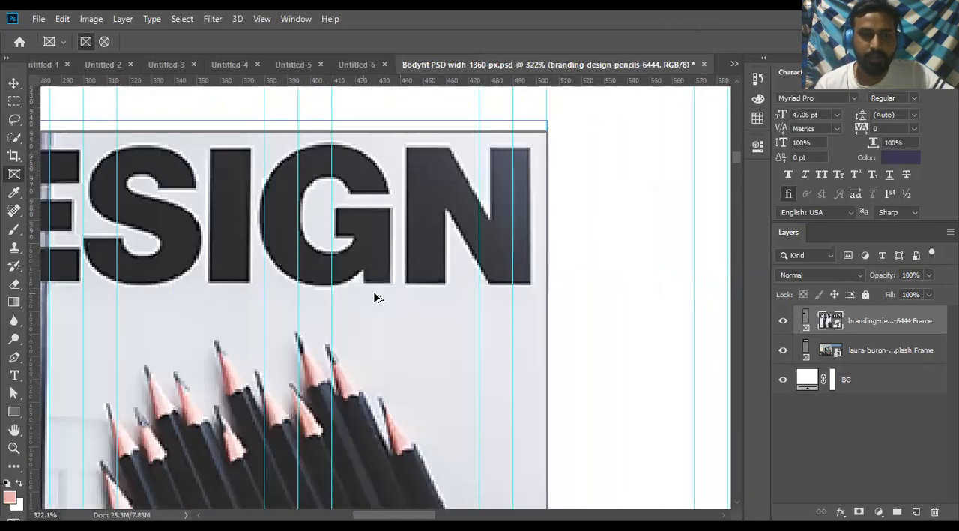
{"action": "scroll", "coordinate": [375, 293], "scroll_direction": "down", "scroll_amount": 3}
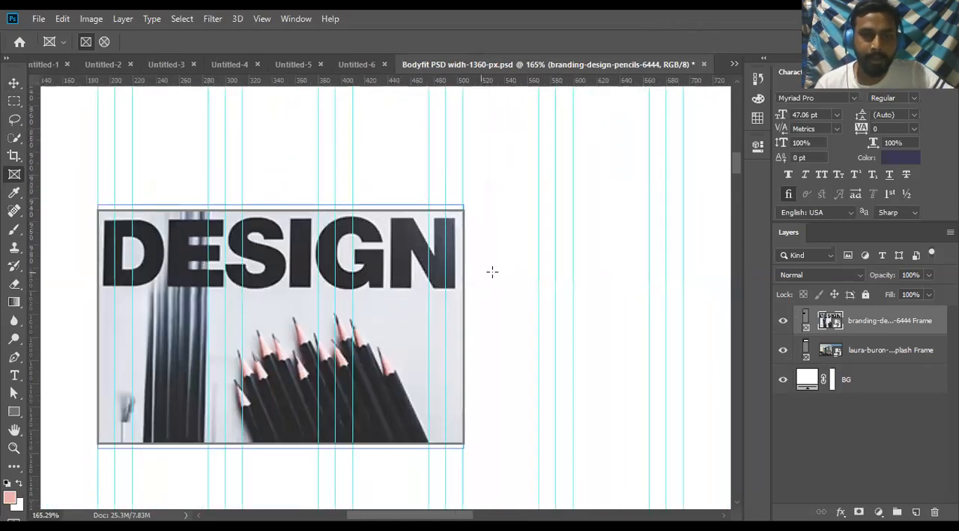
{"action": "left_click", "coordinate": [482, 272]}
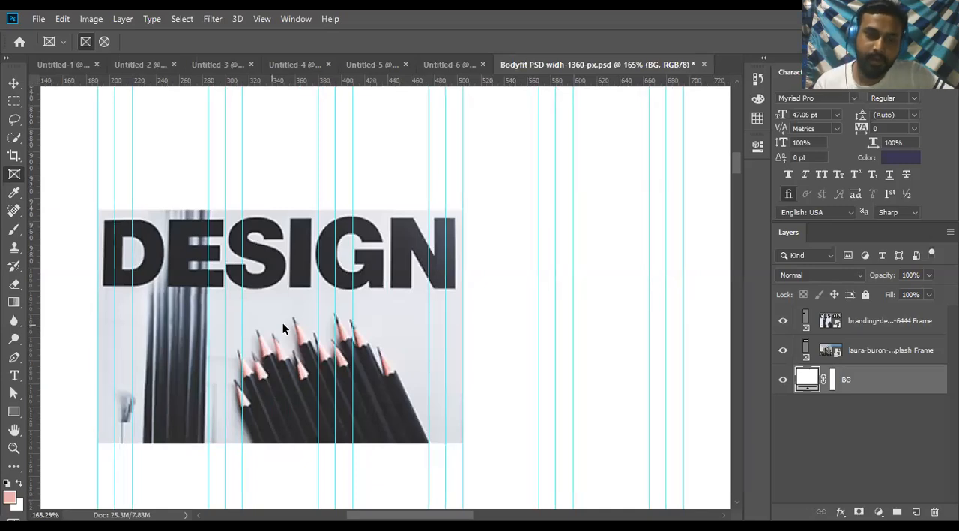
{"action": "scroll", "coordinate": [282, 327], "scroll_direction": "down", "scroll_amount": 1}
{"action": "scroll", "coordinate": [280, 328], "scroll_direction": "down", "scroll_amount": 1}
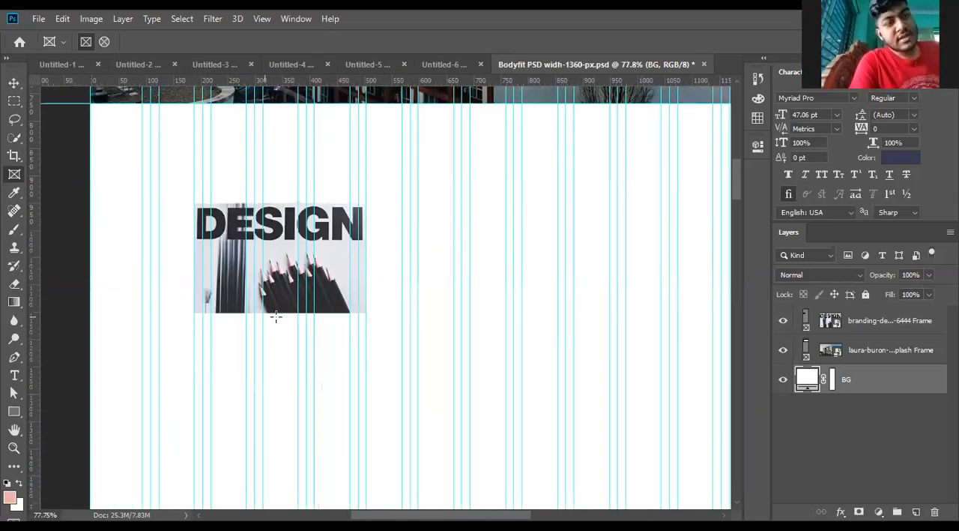
{"action": "scroll", "coordinate": [286, 295], "scroll_direction": "up", "scroll_amount": 2}
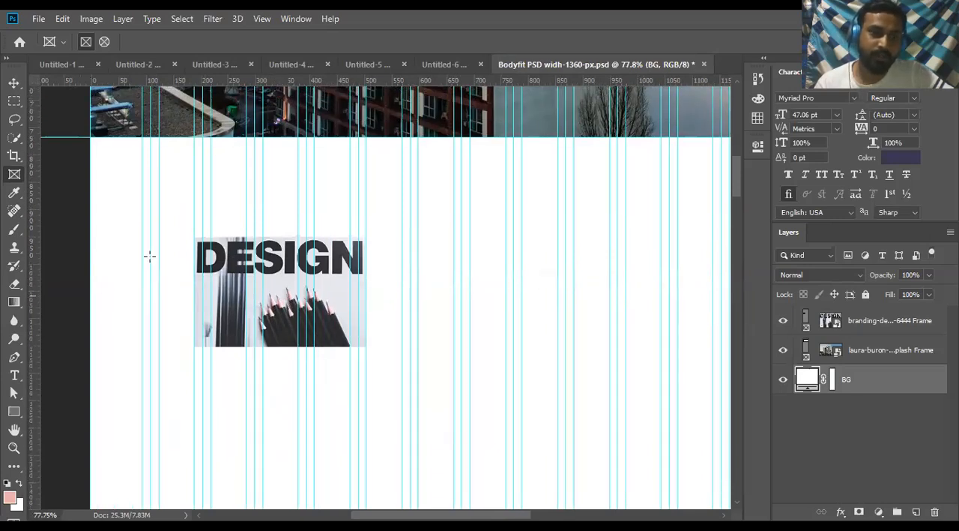
- Add a horizontal guide along the DESIGN frame's top edge and draw a pink rectangle of about 315 × 199 px beside the frame, aligned to the guide
{"action": "left_click", "coordinate": [863, 324]}
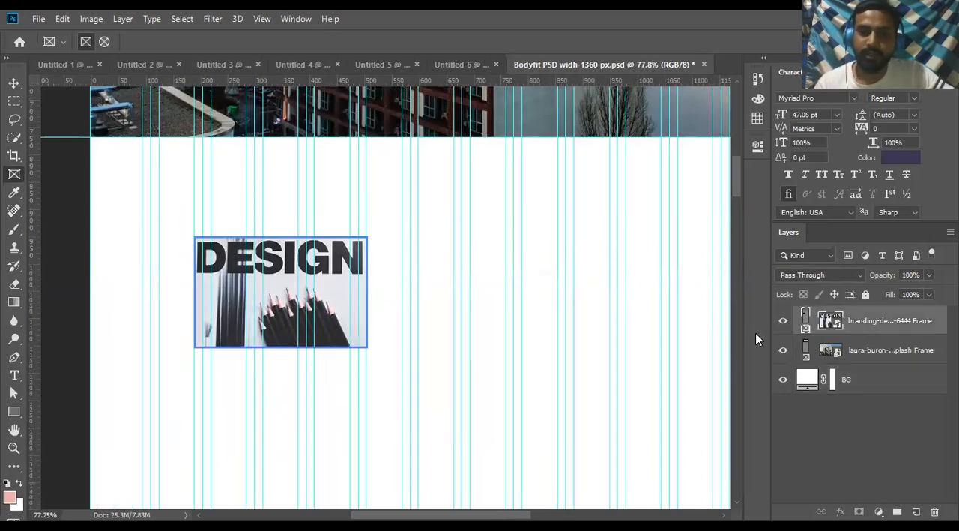
{"action": "left_click", "coordinate": [12, 412]}
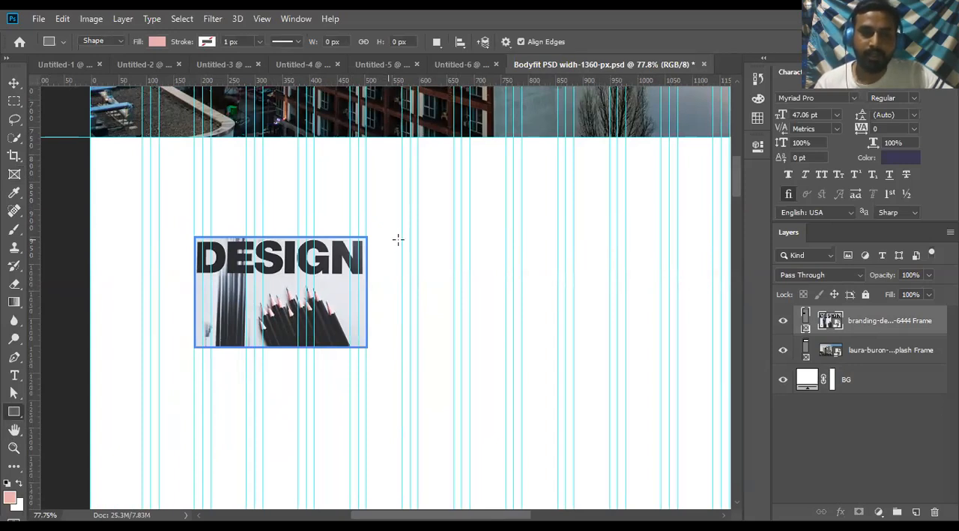
{"action": "left_click_drag", "start_coordinate": [469, 83], "coordinate": [428, 238]}
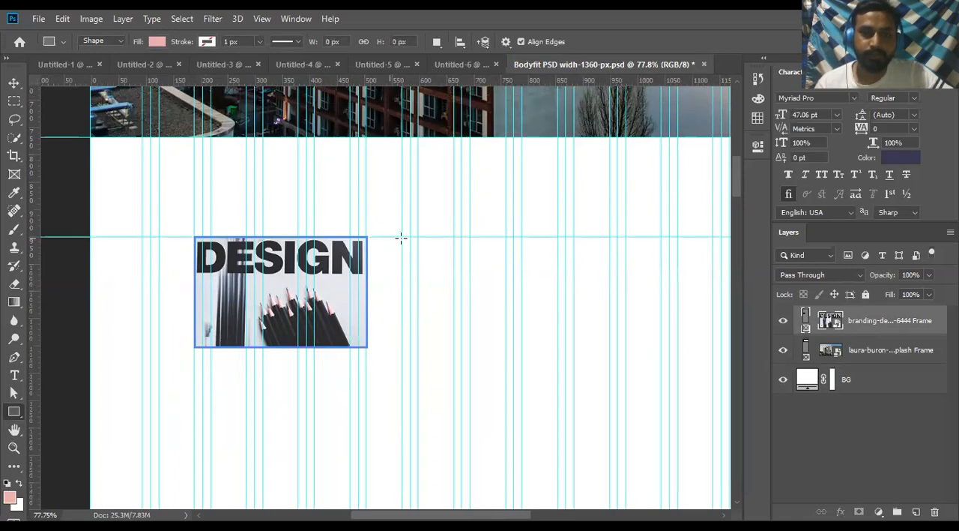
{"action": "left_click_drag", "start_coordinate": [403, 237], "coordinate": [574, 345]}
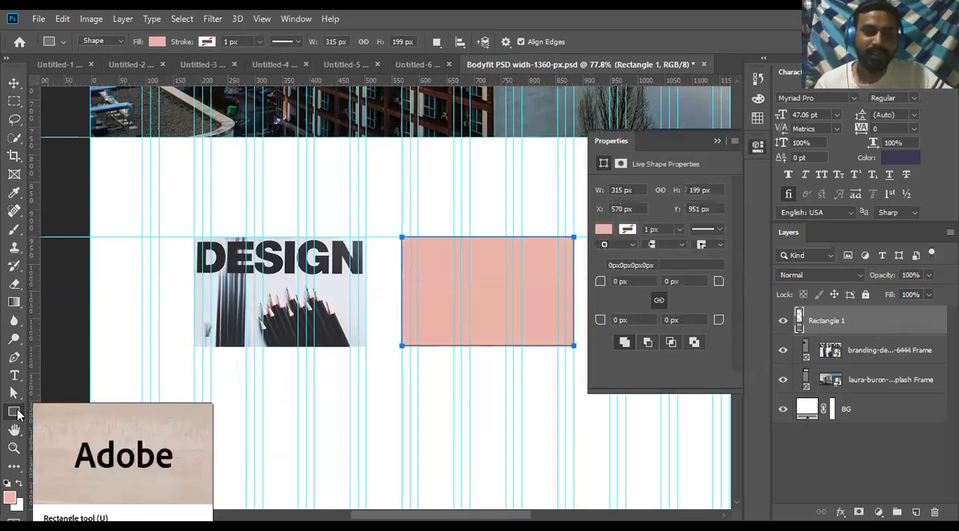
{"action": "right_click", "coordinate": [17, 411]}
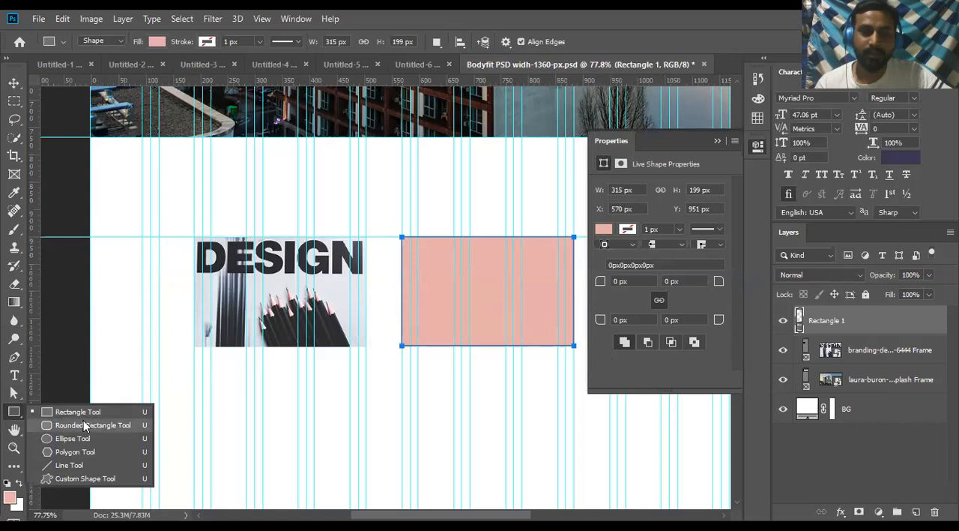
{"action": "left_click", "coordinate": [13, 413]}
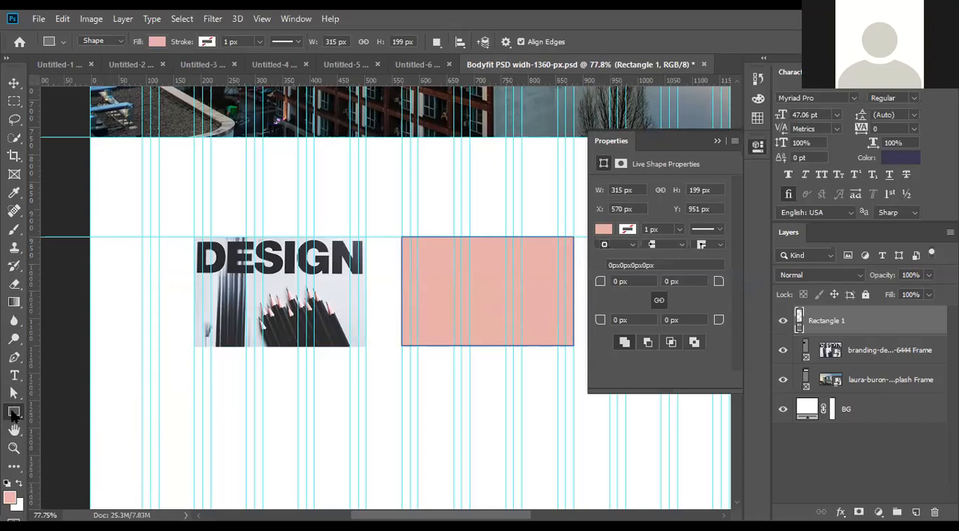
{"action": "right_click", "coordinate": [13, 413]}
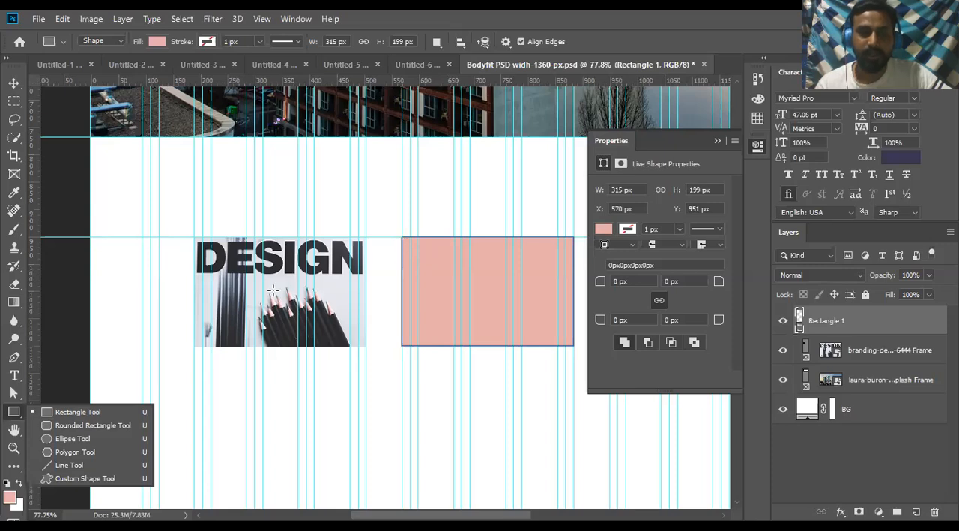
{"action": "left_click", "coordinate": [439, 291]}
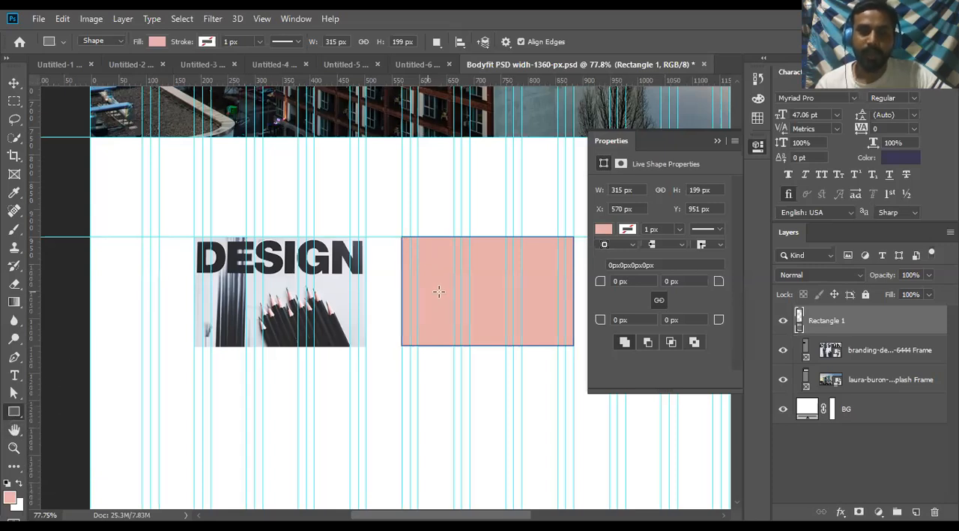
- Place the red-brick building photo above the pink rectangle's layer at its default size of about 90.6%
{"action": "key", "text": "v"}
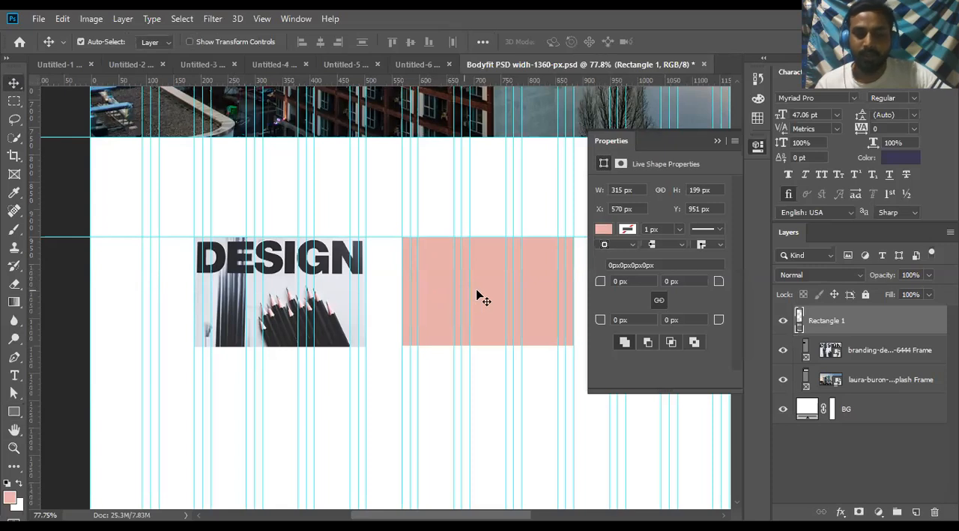
{"action": "scroll", "coordinate": [489, 301], "scroll_direction": "up", "scroll_amount": 1}
{"action": "scroll", "coordinate": [431, 303], "scroll_direction": "down", "scroll_amount": 1}
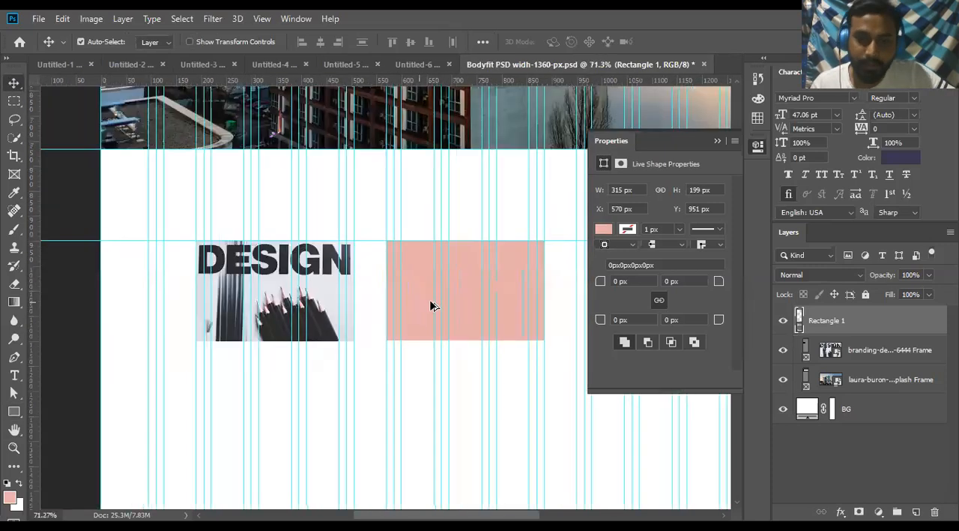
{"action": "scroll", "coordinate": [461, 297], "scroll_direction": "up", "scroll_amount": 2}
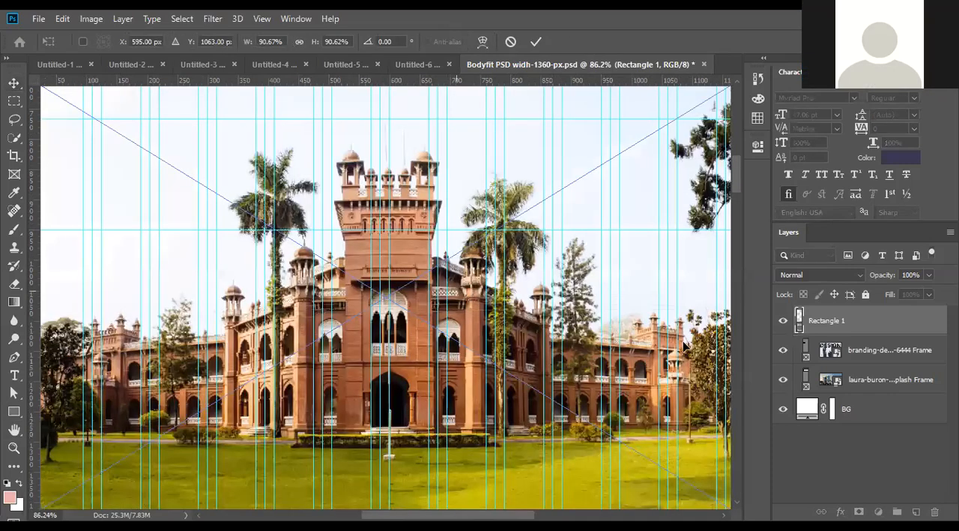
{"action": "scroll", "coordinate": [503, 322], "scroll_direction": "down", "scroll_amount": 5}
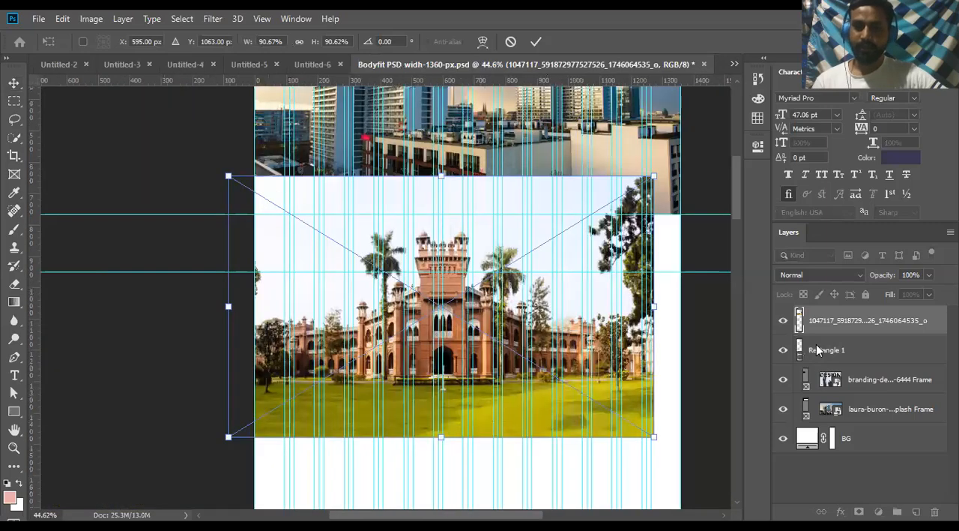
{"action": "left_click", "coordinate": [537, 43]}
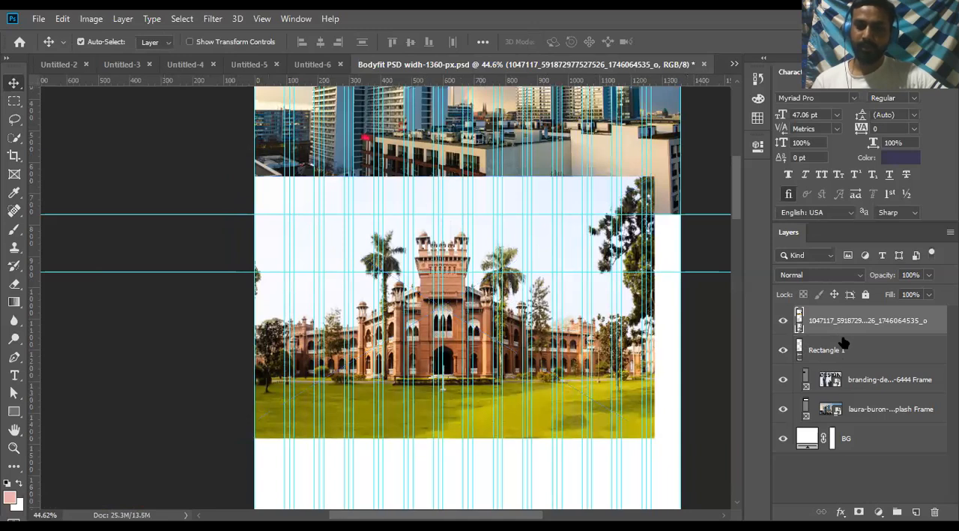
- Clip the red-brick building photo to the pink rectangle with a clipping mask
{"action": "left_click_drag", "start_coordinate": [863, 335], "coordinate": [867, 333]}
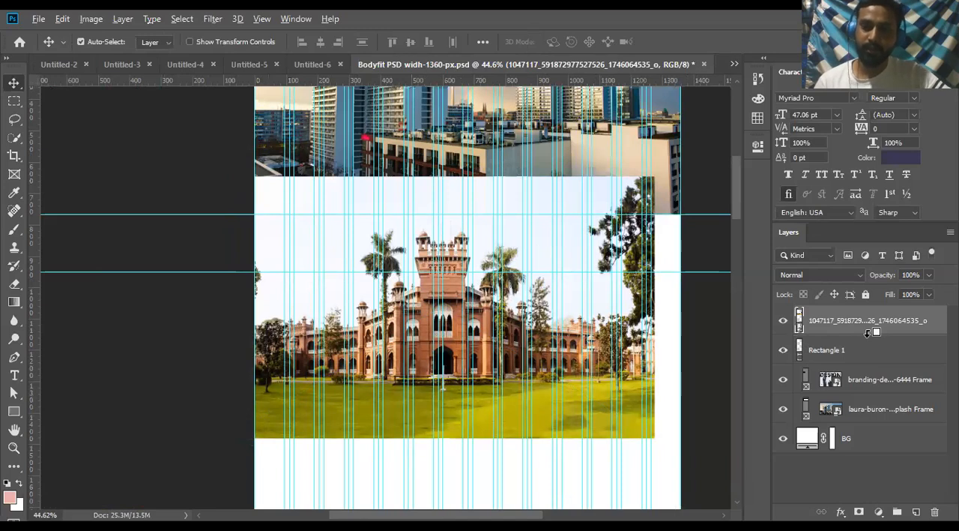
{"action": "left_click", "coordinate": [867, 334], "text": "alt"}
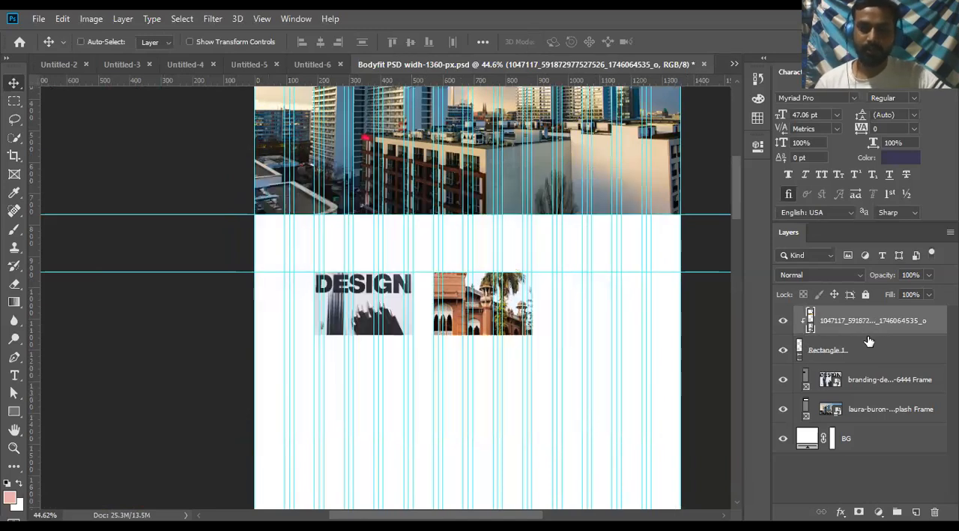
{"action": "left_click", "coordinate": [867, 336], "text": "alt"}
{"action": "right_click", "coordinate": [865, 326]}
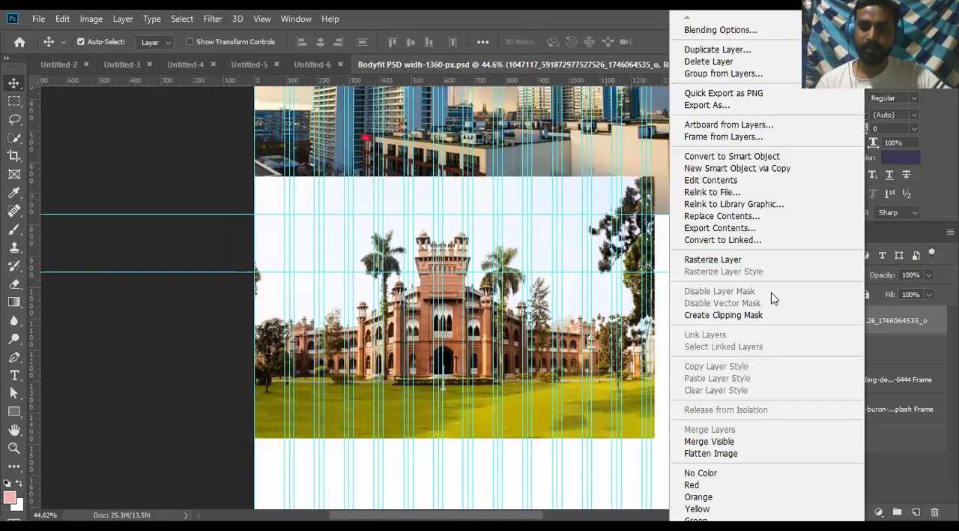
{"action": "left_click", "coordinate": [725, 315]}
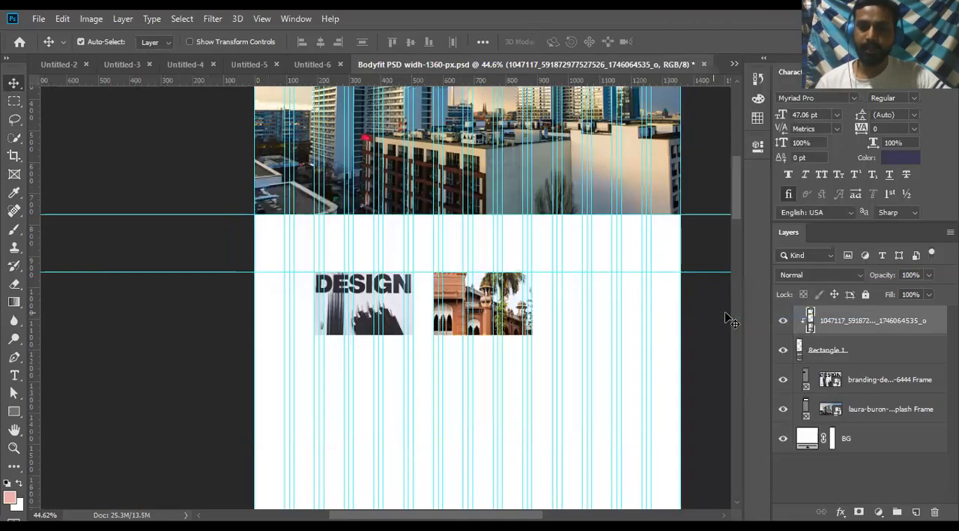
- Scale the clipped building photo down to about 29.5% and position it so the building sits inside the rectangle
{"action": "scroll", "coordinate": [542, 329], "scroll_direction": "up", "scroll_amount": 2}
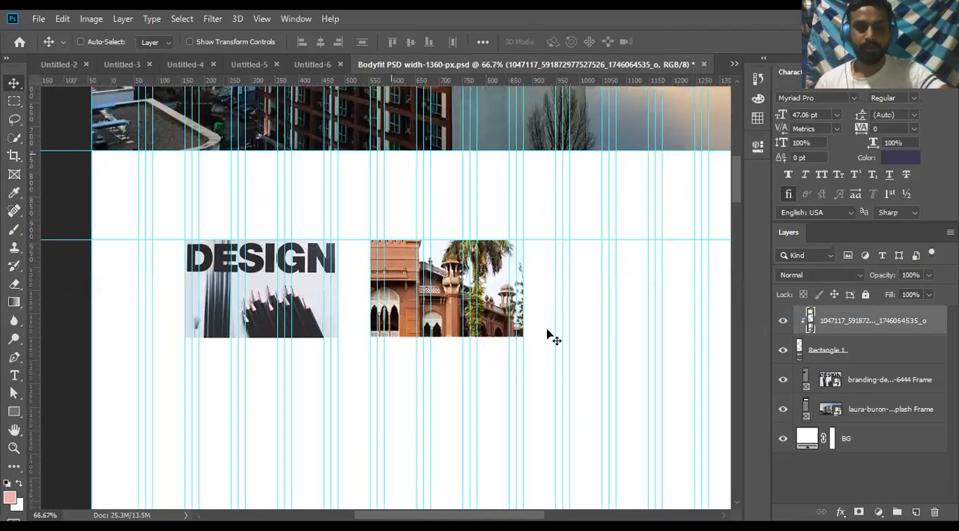
{"action": "scroll", "coordinate": [548, 334], "scroll_direction": "up", "scroll_amount": 1}
{"action": "key", "text": "ctrl+t"}
{"action": "left_click_drag", "start_coordinate": [549, 331], "coordinate": [530, 326]}
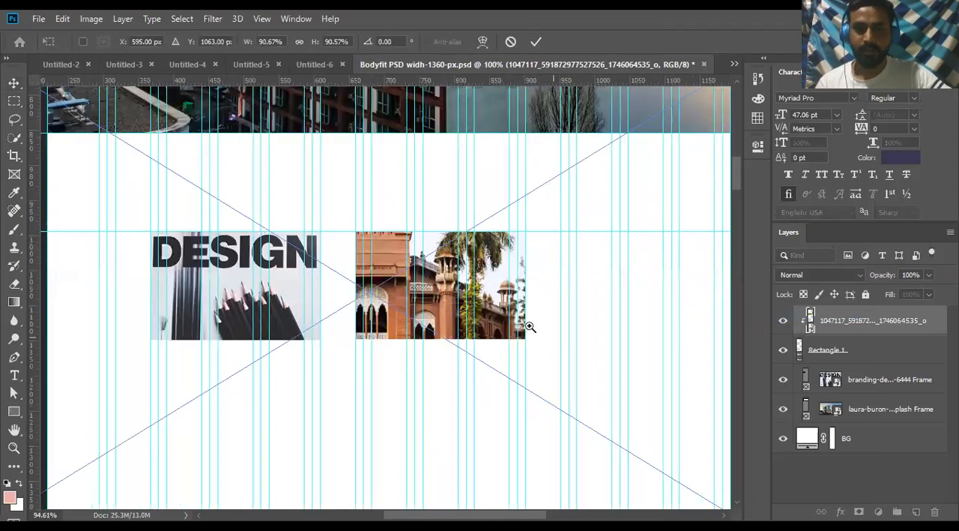
{"action": "left_click_drag", "start_coordinate": [675, 308], "coordinate": [568, 316]}
{"action": "left_click_drag", "start_coordinate": [509, 334], "coordinate": [504, 321]}
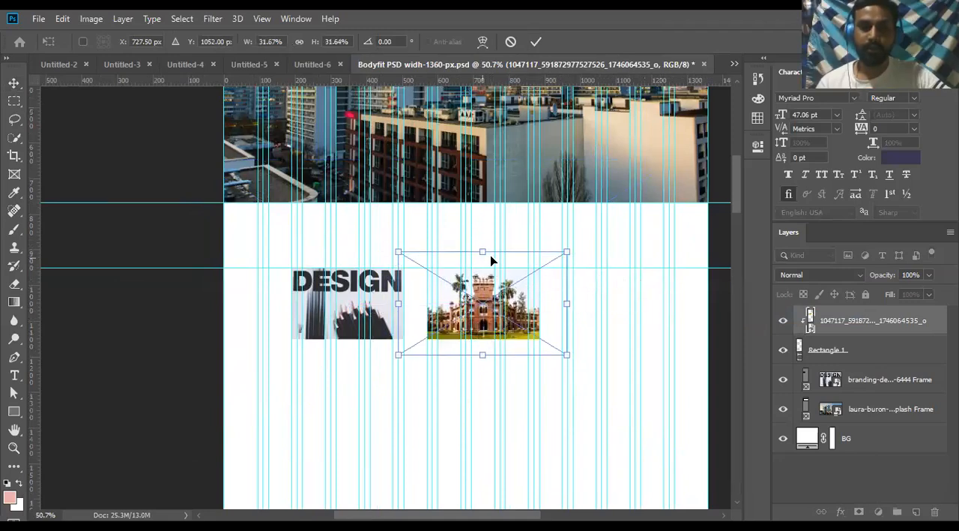
{"action": "mouse_move", "coordinate": [482, 253]}
{"action": "left_mouse_down"}
{"action": "mouse_move", "coordinate": [484, 265]}
{"action": "mouse_move", "coordinate": [483, 257]}
{"action": "left_mouse_up"}
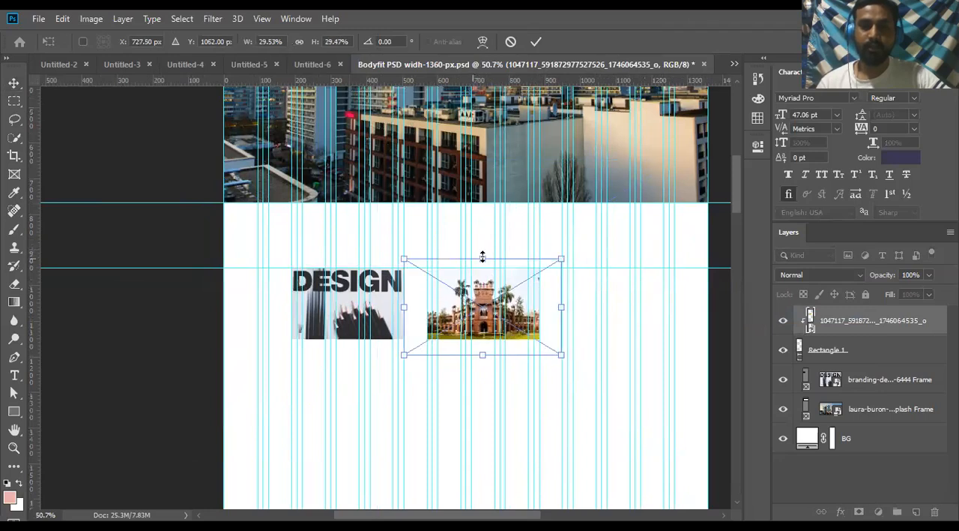
{"action": "left_click", "coordinate": [535, 42]}
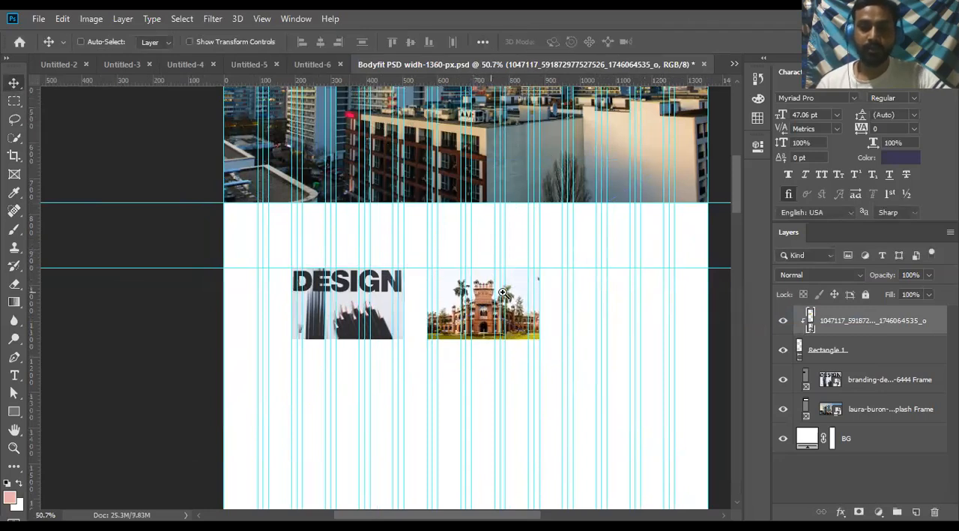
- Nudge the building photo slightly to the left inside the rectangle and check its fit beside the DESIGN image
{"action": "left_click", "coordinate": [503, 292], "text": "ctrl"}
{"action": "left_click", "coordinate": [503, 292], "text": "ctrl"}
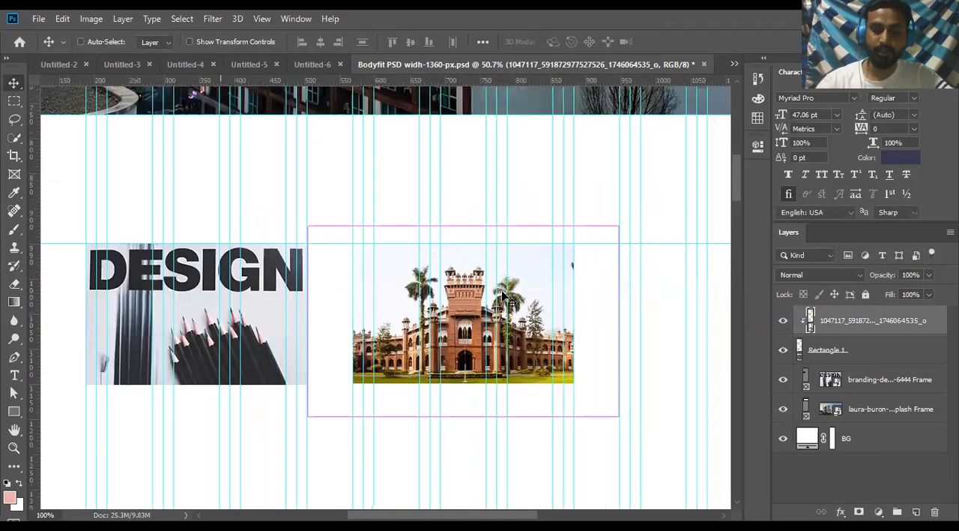
{"action": "key", "text": "Left"}
{"action": "key", "text": "Left"}
{"action": "key", "text": "Left"}
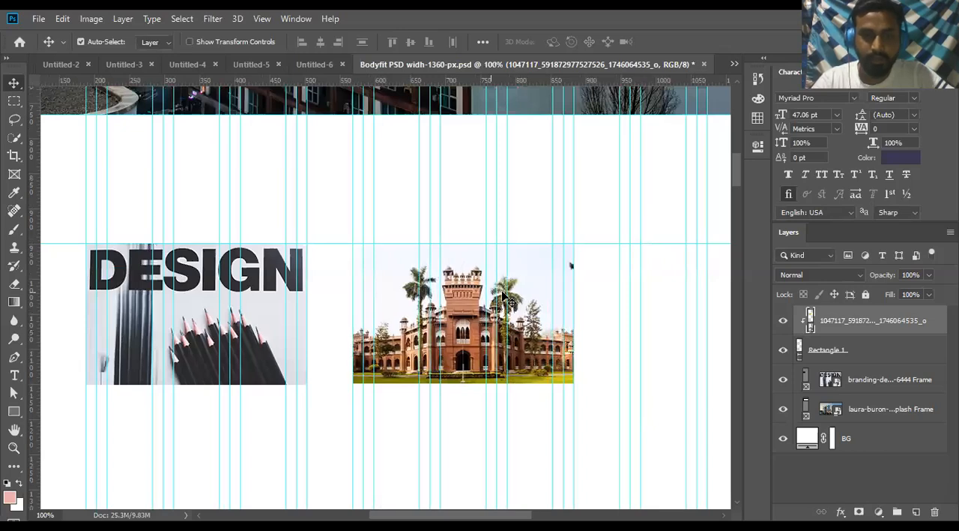
{"action": "key", "text": "Left"}
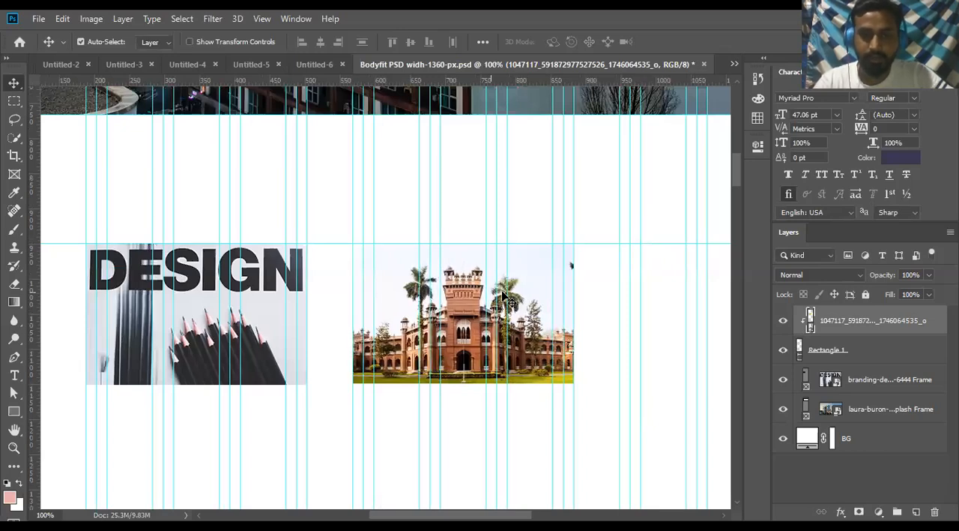
{"action": "key", "text": "Left"}
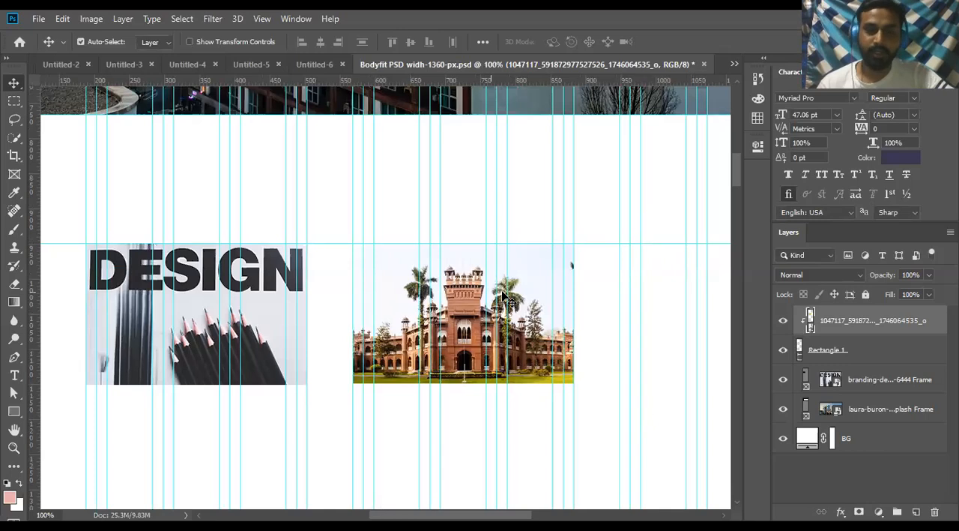
{"action": "scroll", "coordinate": [489, 339], "scroll_direction": "down", "scroll_amount": 5}
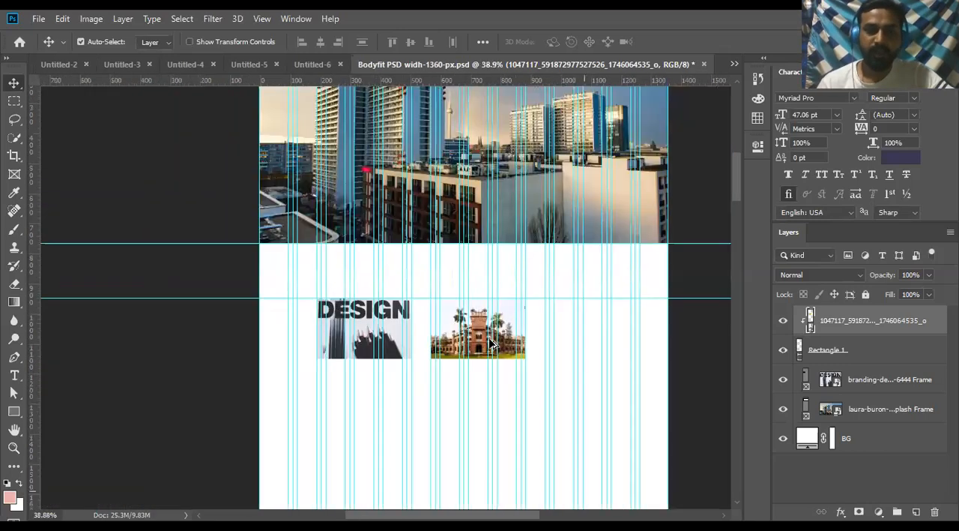
{"action": "scroll", "coordinate": [489, 338], "scroll_direction": "down", "scroll_amount": 1}
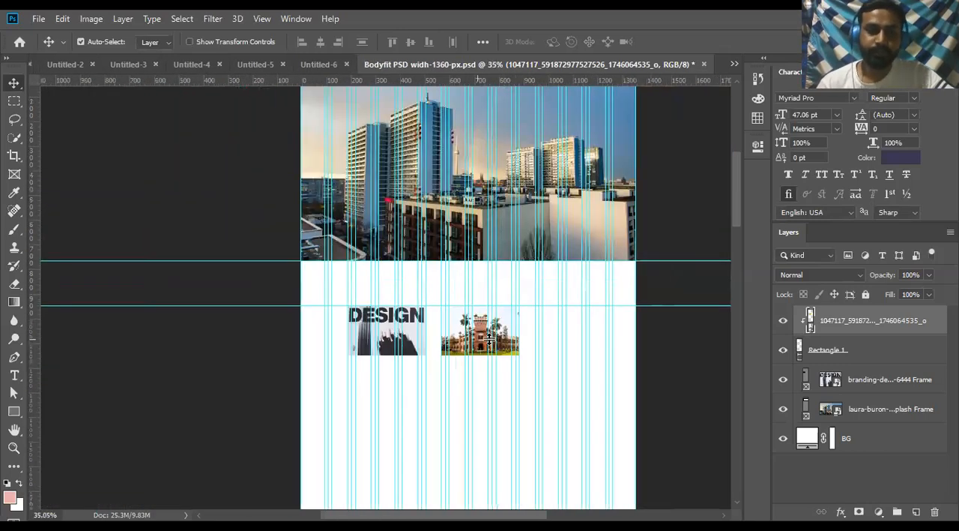
{"action": "scroll", "coordinate": [489, 339], "scroll_direction": "up", "scroll_amount": 3}
{"action": "scroll", "coordinate": [486, 339], "scroll_direction": "up", "scroll_amount": 2}
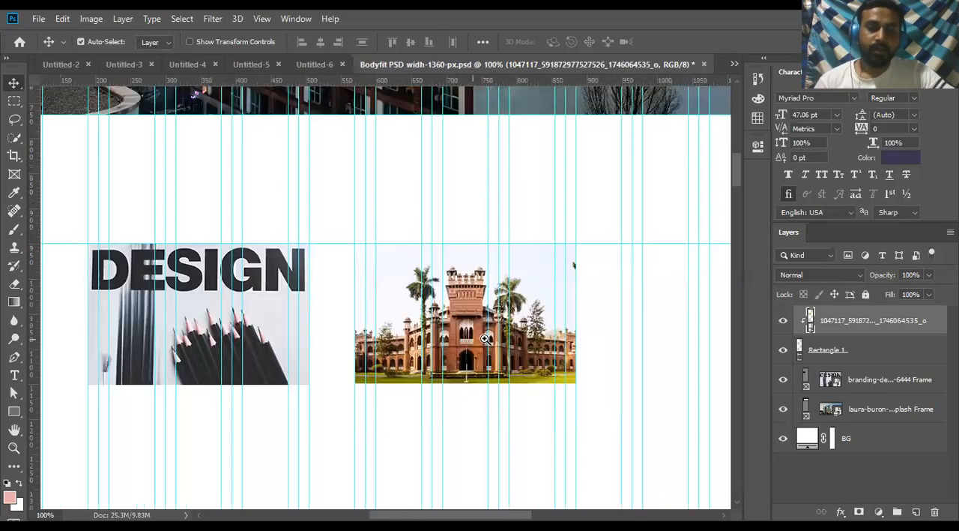
{"action": "scroll", "coordinate": [460, 339], "scroll_direction": "down", "scroll_amount": 1}
{"action": "scroll", "coordinate": [460, 339], "scroll_direction": "down", "scroll_amount": 1}
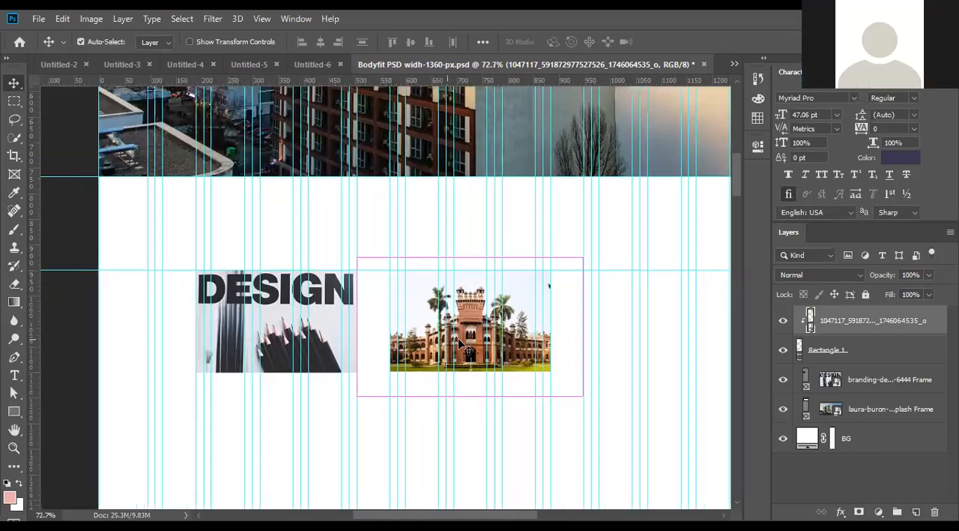
- Sample the sky's blue and then a light grey from the skyline photo as the foreground colour with the Eyedropper
{"action": "left_click", "coordinate": [15, 175]}
{"action": "left_click", "coordinate": [14, 192]}
{"action": "scroll", "coordinate": [534, 304], "scroll_direction": "up", "scroll_amount": 1}
{"action": "scroll", "coordinate": [534, 304], "scroll_direction": "up", "scroll_amount": 3}
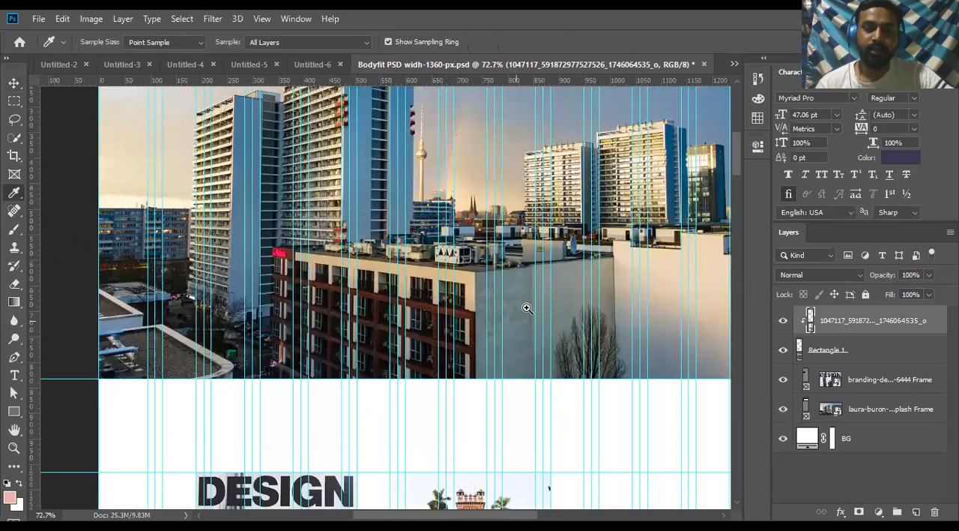
{"action": "scroll", "coordinate": [527, 309], "scroll_direction": "down", "scroll_amount": 2}
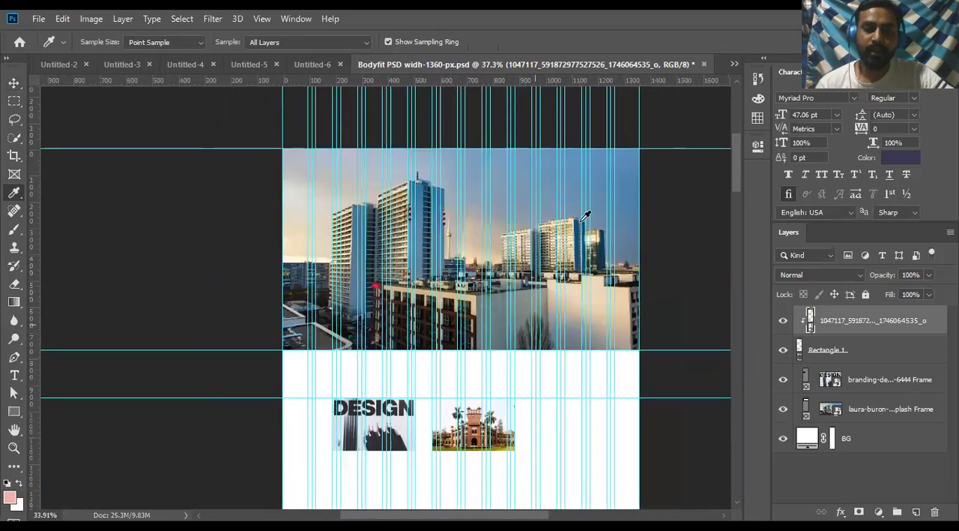
{"action": "scroll", "coordinate": [600, 203], "scroll_direction": "down", "scroll_amount": 1}
{"action": "scroll", "coordinate": [624, 210], "scroll_direction": "up", "scroll_amount": 1}
{"action": "left_click", "coordinate": [621, 153]}
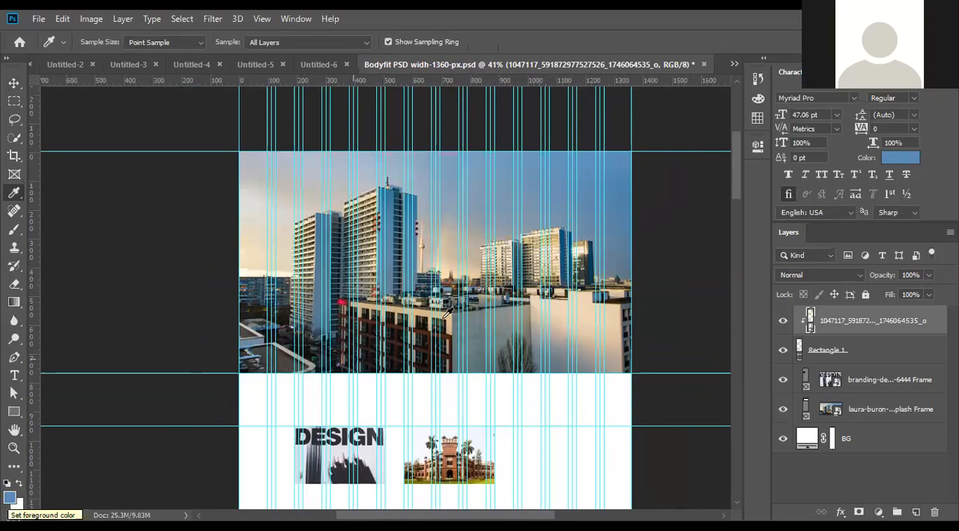
{"action": "left_click", "coordinate": [293, 174]}
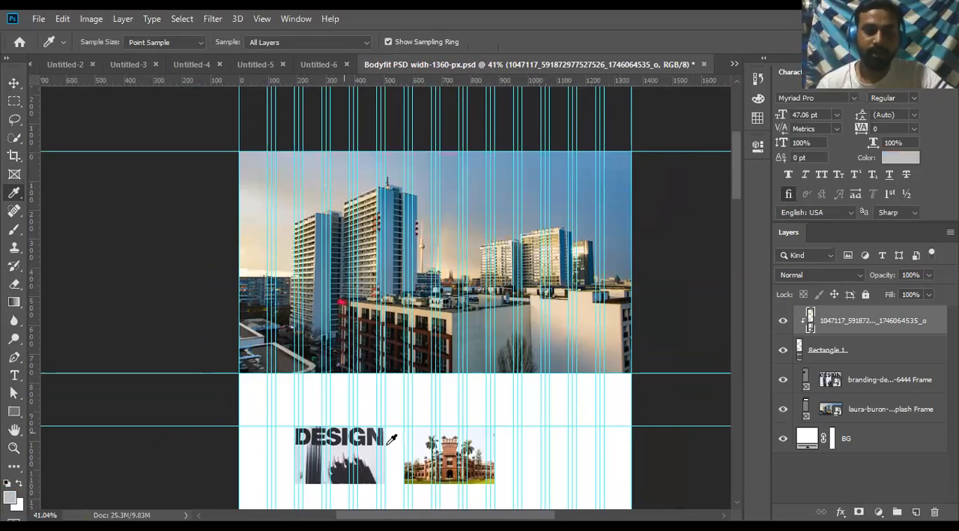
- Draw a light grey rectangle of about 315 × 200 px beside the building image, aligned to the horizontal guide
{"action": "scroll", "coordinate": [396, 446], "scroll_direction": "down", "scroll_amount": 3}
{"action": "scroll", "coordinate": [532, 355], "scroll_direction": "up", "scroll_amount": 5}
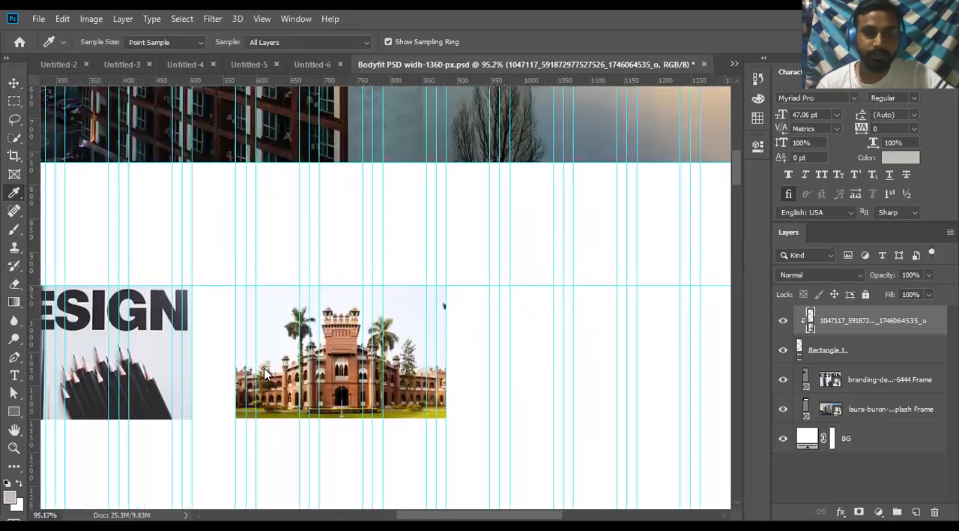
{"action": "key", "text": "u"}
{"action": "left_click_drag", "start_coordinate": [490, 285], "coordinate": [700, 418]}
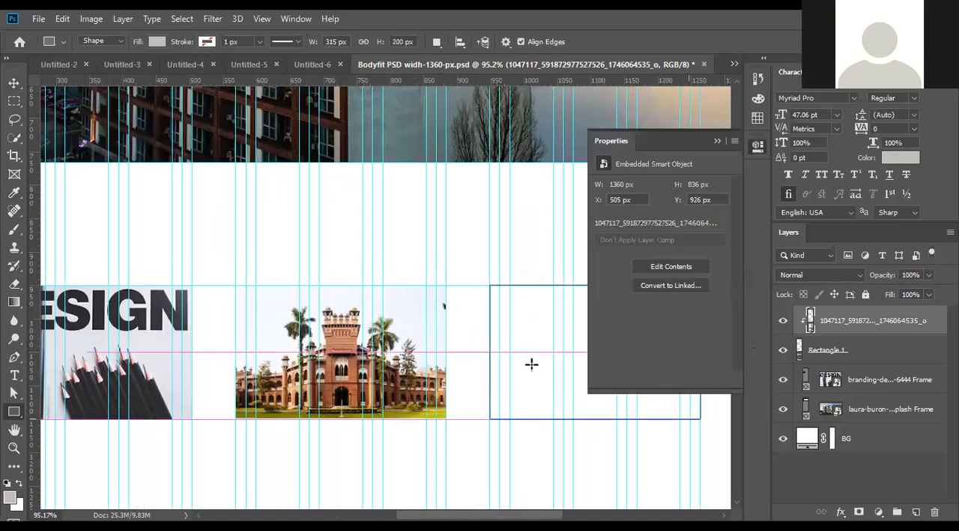
{"action": "scroll", "coordinate": [537, 266], "scroll_direction": "down", "scroll_amount": 2}
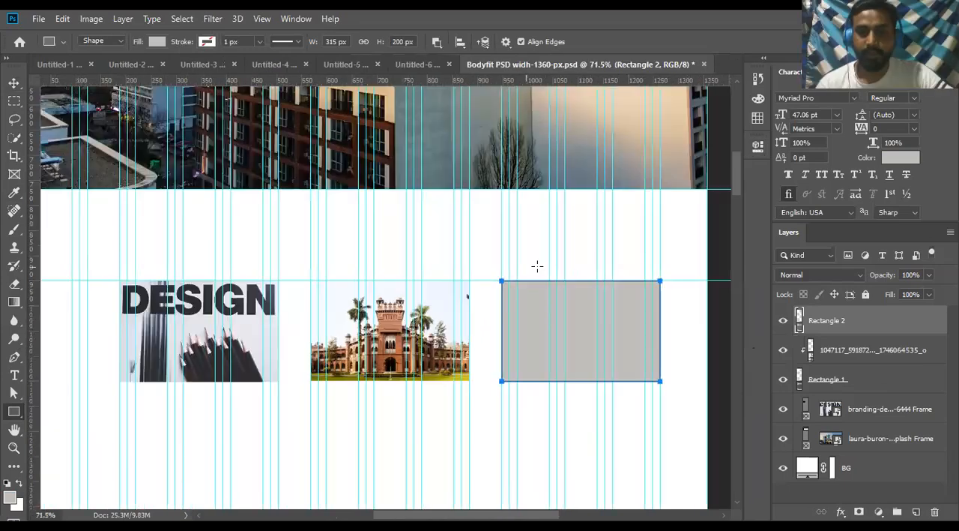
{"action": "scroll", "coordinate": [501, 290], "scroll_direction": "down", "scroll_amount": 2}
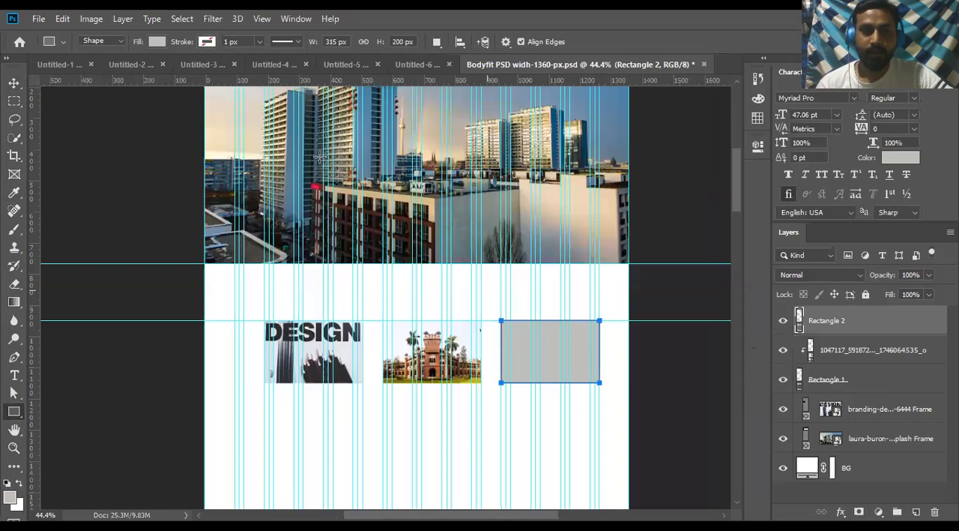
- Open the fill colour of Rectangle 2 for editing, keeping the colour picker clear of the skyline photo
{"action": "scroll", "coordinate": [722, 394], "scroll_direction": "up", "scroll_amount": 2}
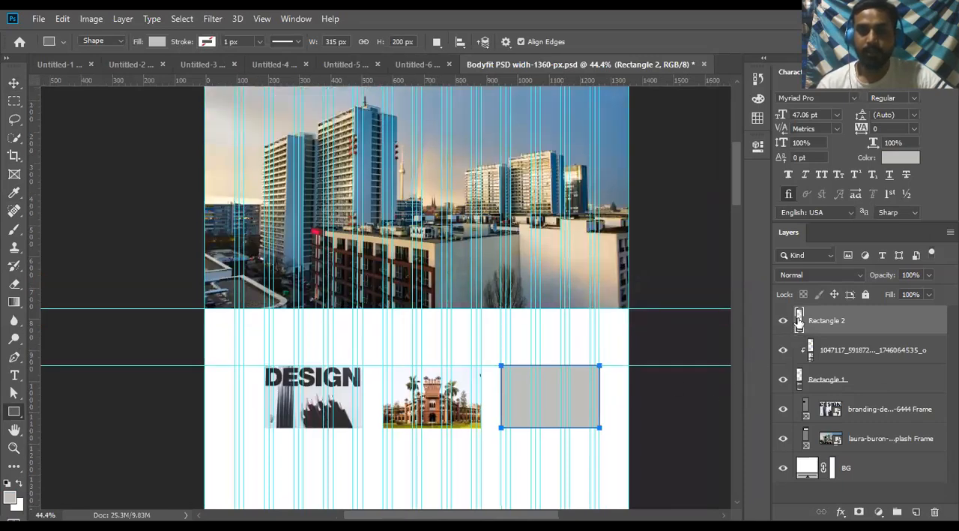
{"action": "double_click", "coordinate": [799, 320]}
{"action": "left_click", "coordinate": [878, 293]}
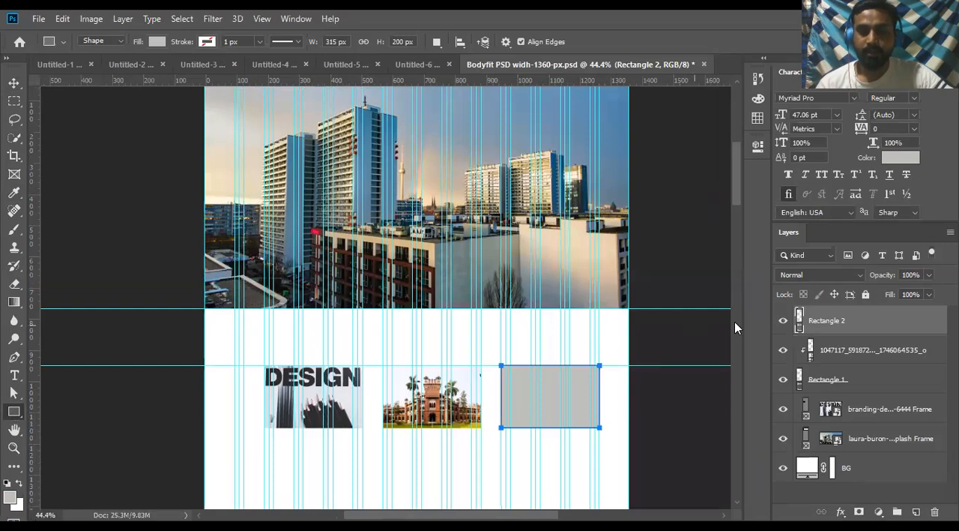
{"action": "double_click", "coordinate": [799, 322]}
{"action": "left_click_drag", "start_coordinate": [722, 260], "coordinate": [883, 344]}
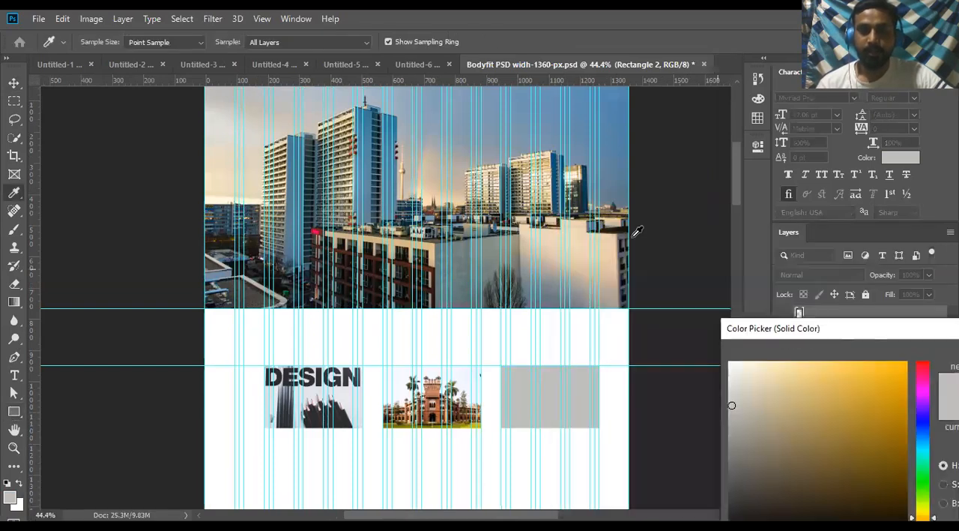
- Try fill colours for Rectangle 2: a building's dark grey, brown 321f0c, the DESIGN lettering's dark tone and the sky's beige d0bb9f
{"action": "left_click", "coordinate": [523, 170]}
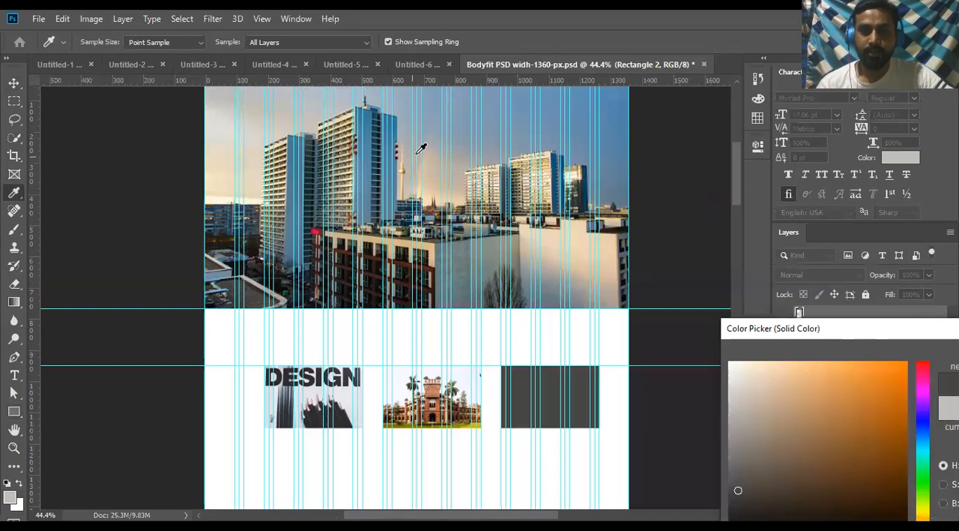
{"action": "left_click_drag", "start_coordinate": [800, 335], "coordinate": [655, 223]}
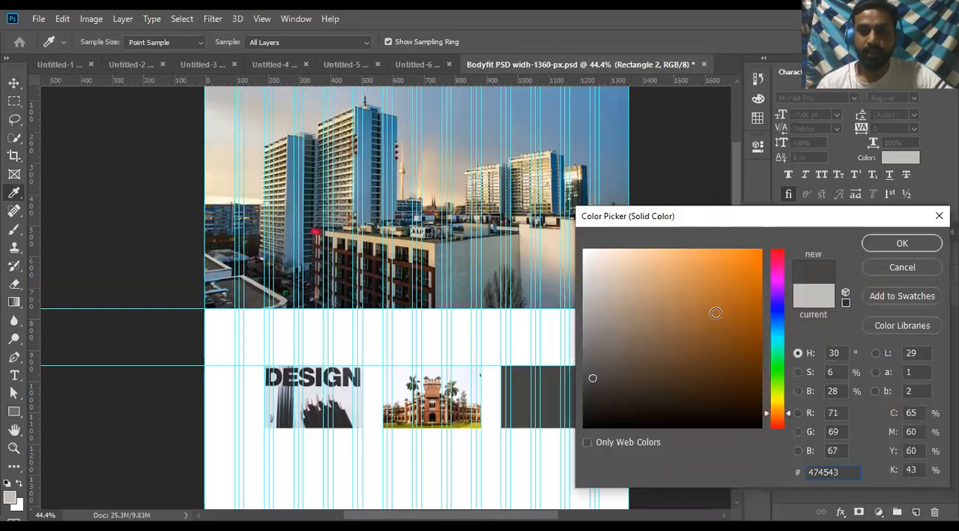
{"action": "left_click_drag", "start_coordinate": [717, 313], "coordinate": [718, 392]}
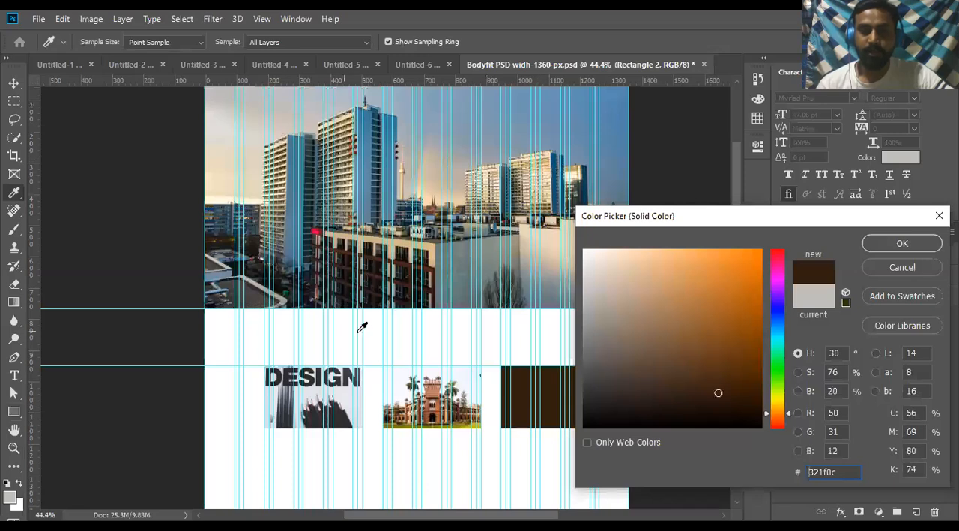
{"action": "left_click", "coordinate": [350, 369]}
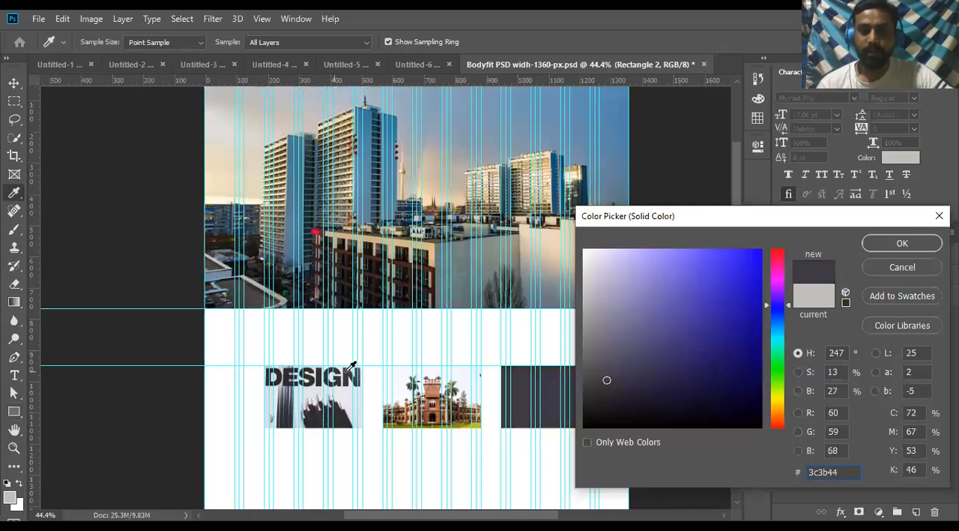
{"action": "left_click", "coordinate": [439, 183]}
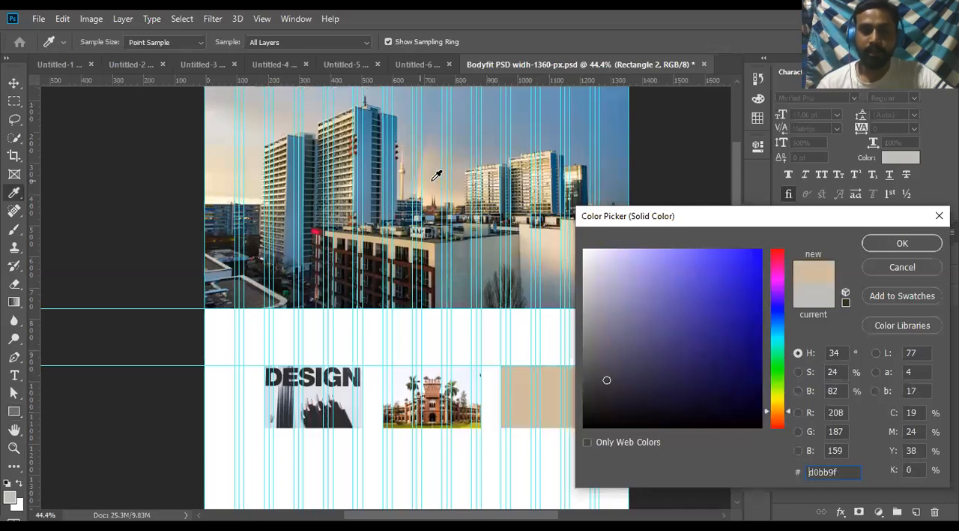
- Try blue tones for Rectangle 2 by sampling the tall building's facade and several points in the skyline photo's sky
{"action": "left_click", "coordinate": [360, 137]}
{"action": "left_click", "coordinate": [572, 117]}
{"action": "left_click", "coordinate": [591, 120]}
{"action": "left_click", "coordinate": [619, 123]}
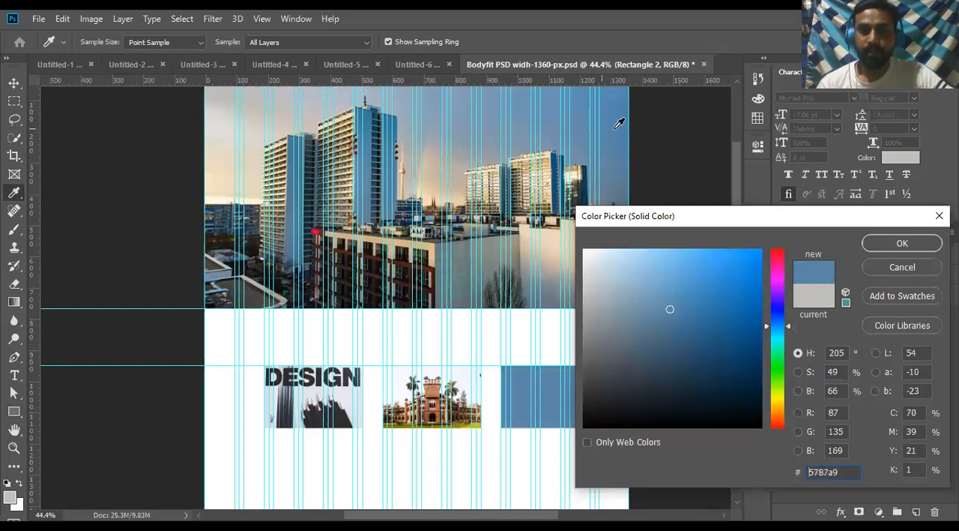
- Shift the rectangle's fill to the orange-brown aa6139 and select its hex code
{"action": "left_click_drag", "start_coordinate": [776, 361], "coordinate": [780, 417]}
{"action": "left_click_drag", "start_coordinate": [730, 301], "coordinate": [703, 308]}
{"action": "left_click", "coordinate": [847, 472]}
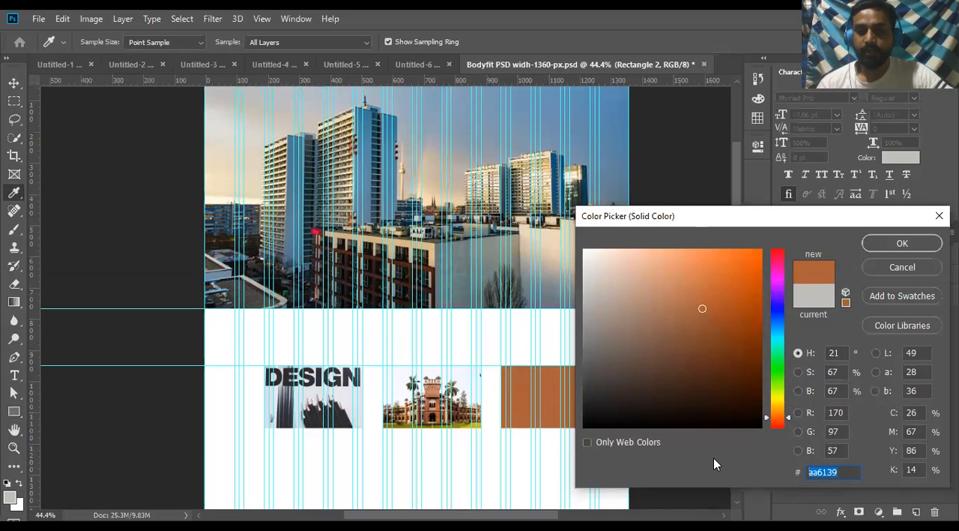
{"action": "left_click_drag", "start_coordinate": [849, 471], "coordinate": [773, 468]}
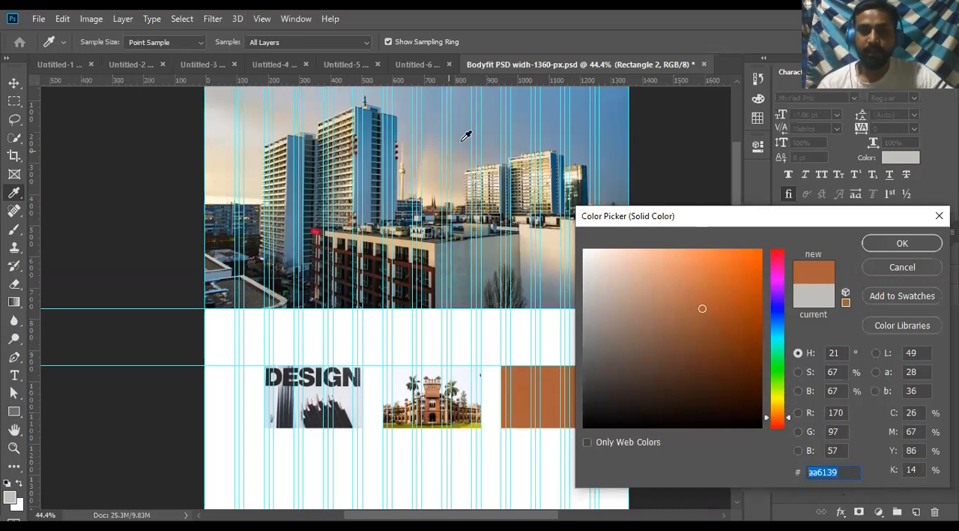
- Apply the blue-grey 7c96a9 sampled from the skyline photo's sky as Rectangle 2's fill and inspect the three-item row up close
{"action": "left_click", "coordinate": [494, 122]}
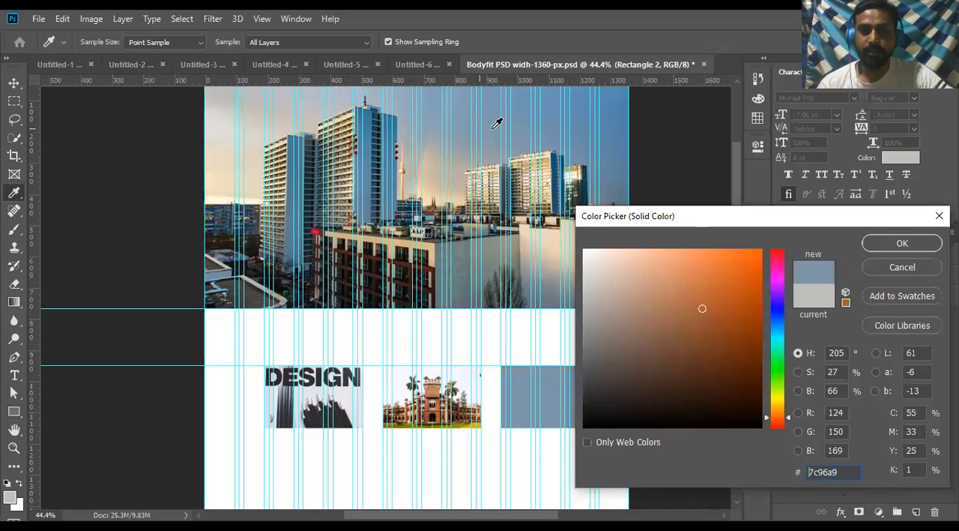
{"action": "left_click", "coordinate": [920, 241]}
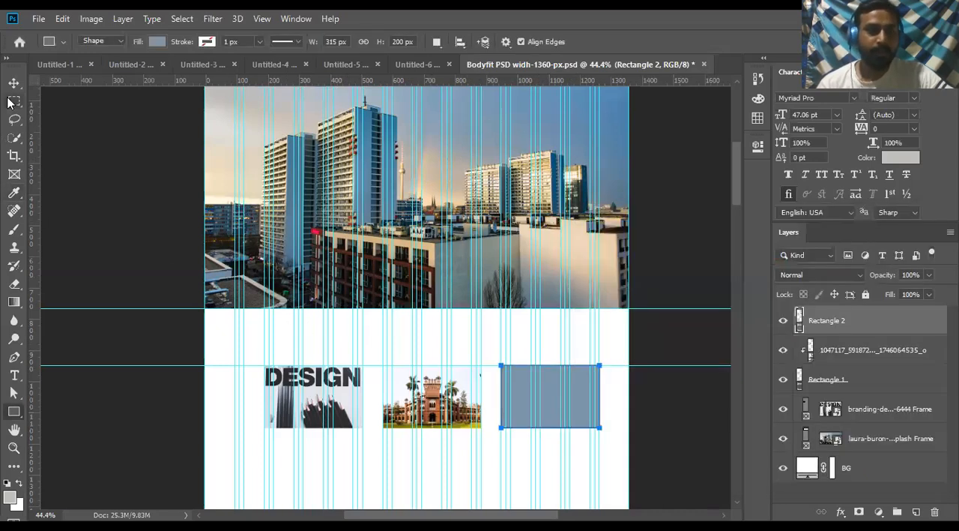
{"action": "left_click", "coordinate": [14, 83]}
{"action": "scroll", "coordinate": [407, 321], "scroll_direction": "down", "scroll_amount": 3}
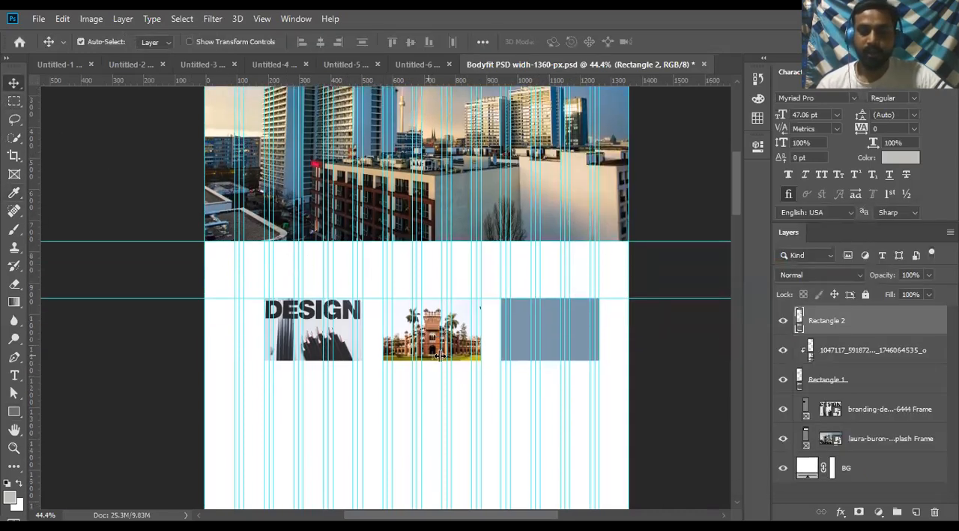
{"action": "scroll", "coordinate": [439, 358], "scroll_direction": "down", "scroll_amount": 2}
{"action": "scroll", "coordinate": [439, 358], "scroll_direction": "down", "scroll_amount": 2}
{"action": "scroll", "coordinate": [435, 358], "scroll_direction": "up", "scroll_amount": 3}
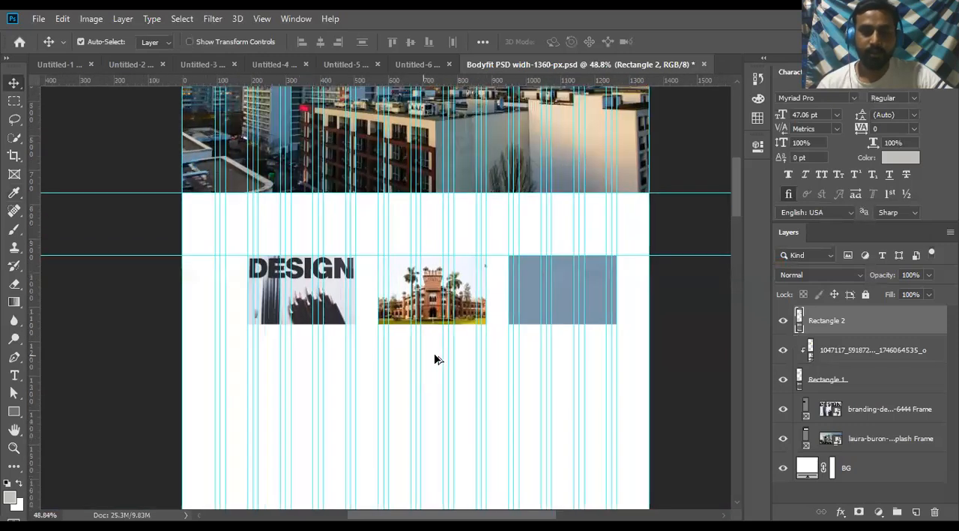
{"action": "scroll", "coordinate": [438, 359], "scroll_direction": "up", "scroll_amount": 2}
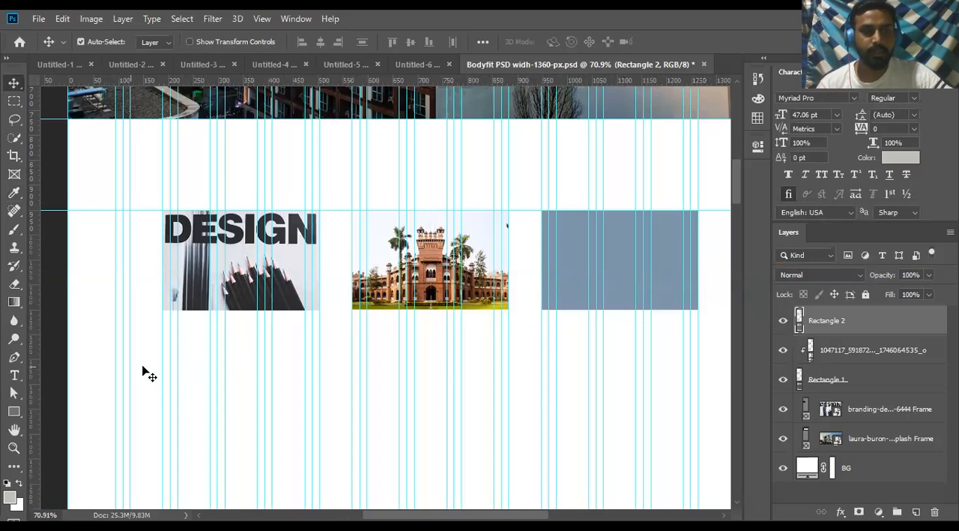
- Activate the Spot Healing Brush and look over the other tools in the healing group
{"action": "left_click", "coordinate": [21, 216]}
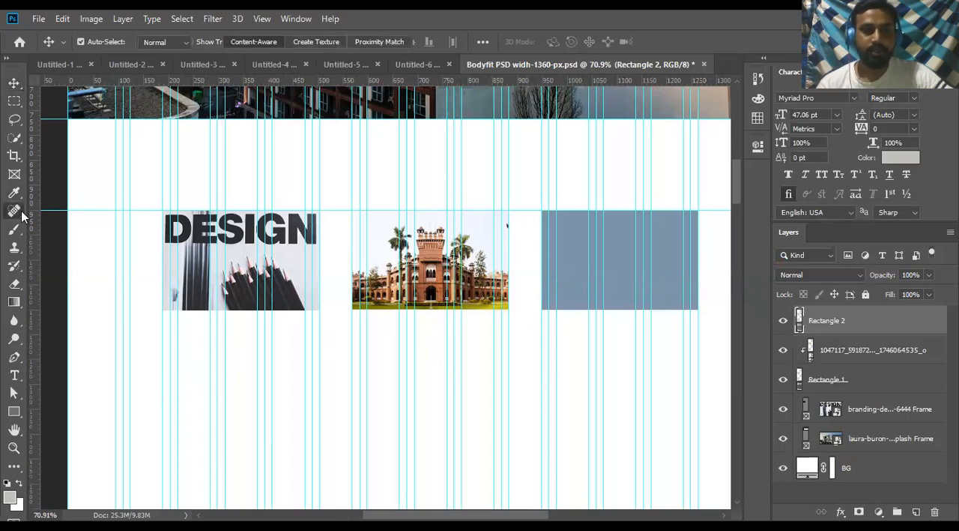
{"action": "left_click", "coordinate": [22, 216]}
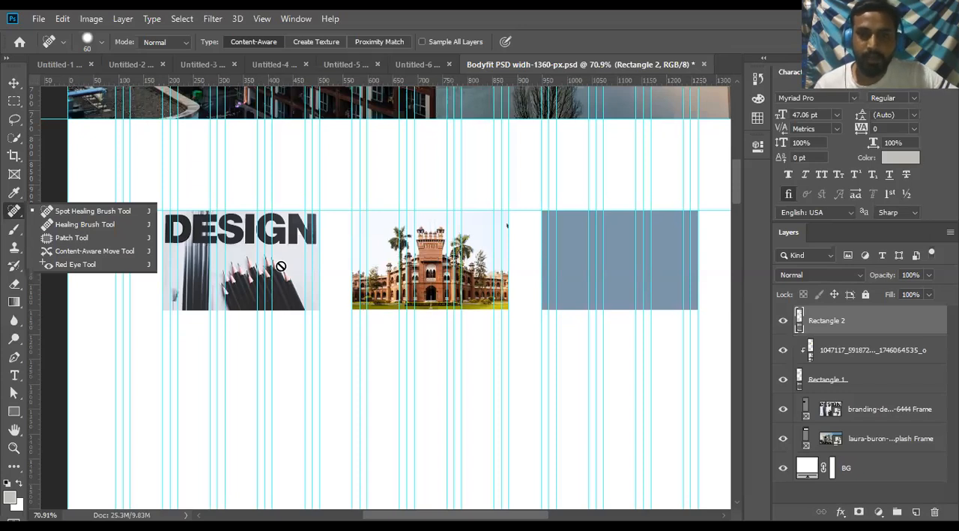
{"action": "left_click", "coordinate": [281, 266]}
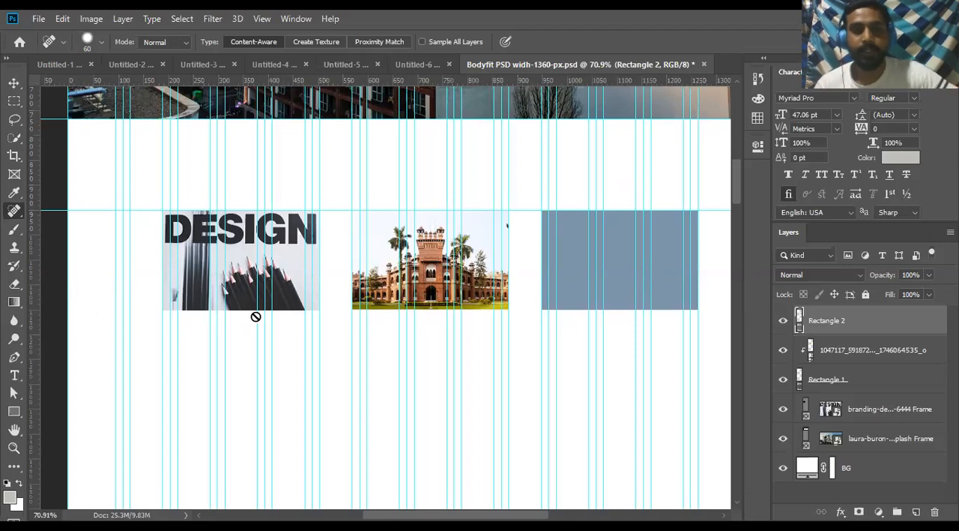
{"action": "scroll", "coordinate": [255, 319], "scroll_direction": "up", "scroll_amount": 2}
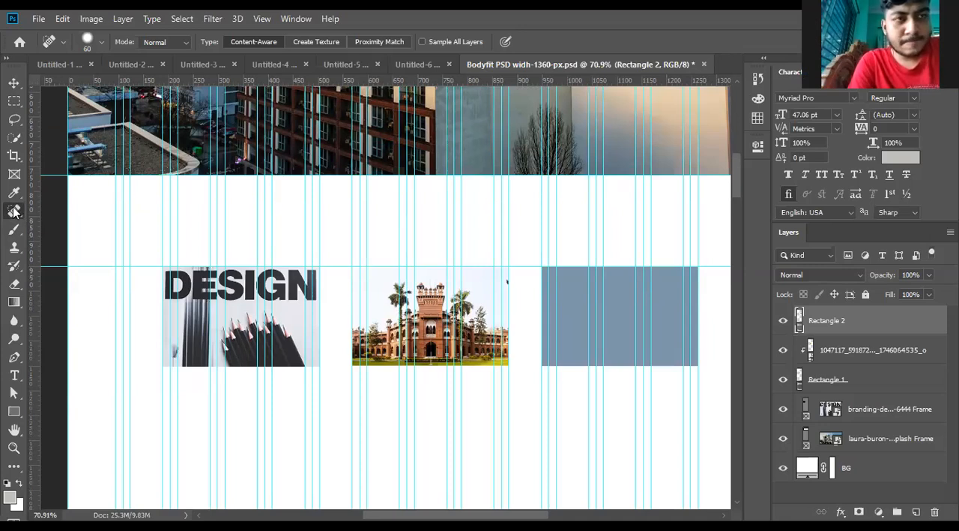
- Close the Untitled-6 document with the pink rectangle without saving it
{"action": "left_click", "coordinate": [416, 66]}
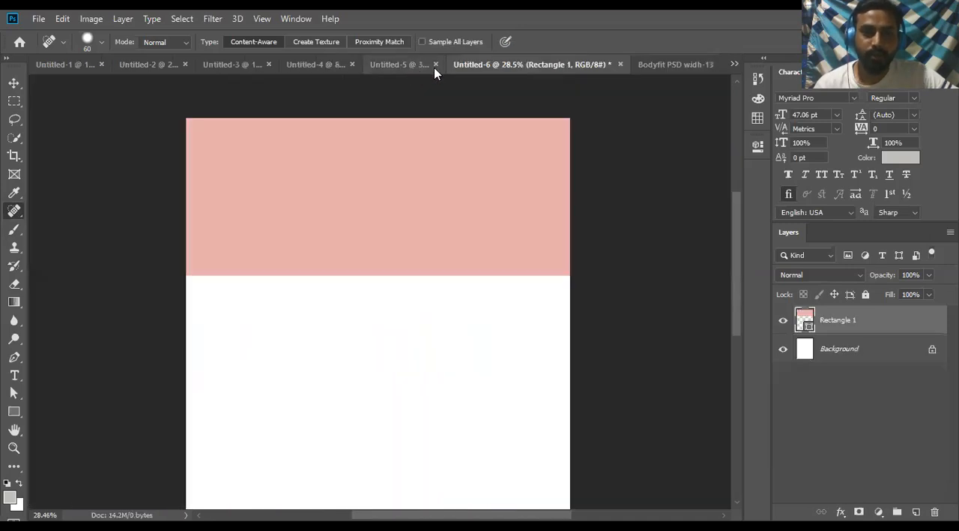
{"action": "left_click", "coordinate": [621, 64]}
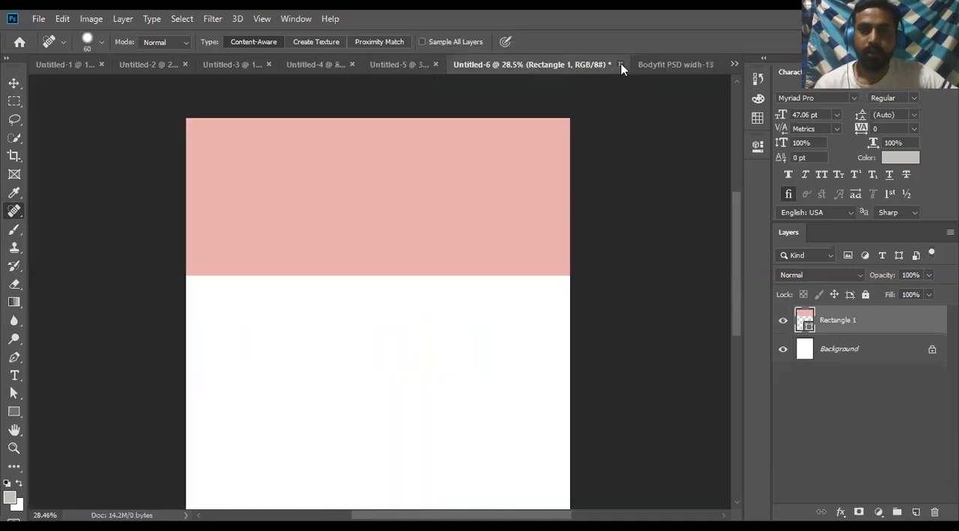
{"action": "left_click", "coordinate": [475, 214]}
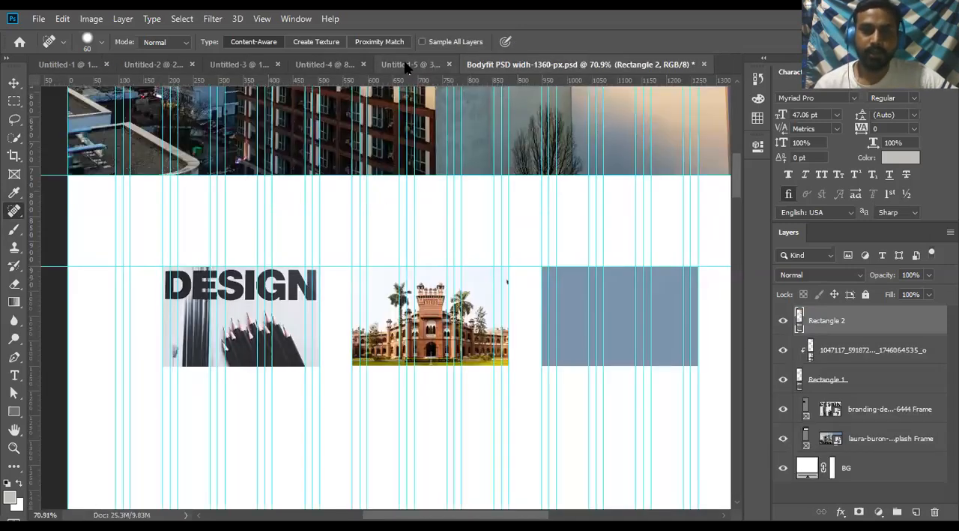
- Look through the open Untitled documents, including the before-and-after skin comparison and the healing brush examples
{"action": "left_click", "coordinate": [412, 65]}
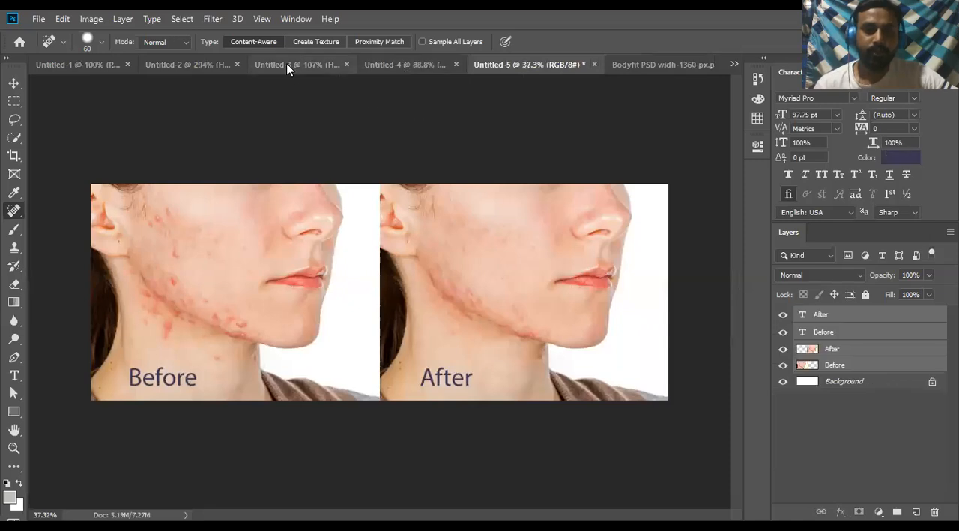
{"action": "left_click", "coordinate": [290, 67]}
{"action": "left_click", "coordinate": [182, 66]}
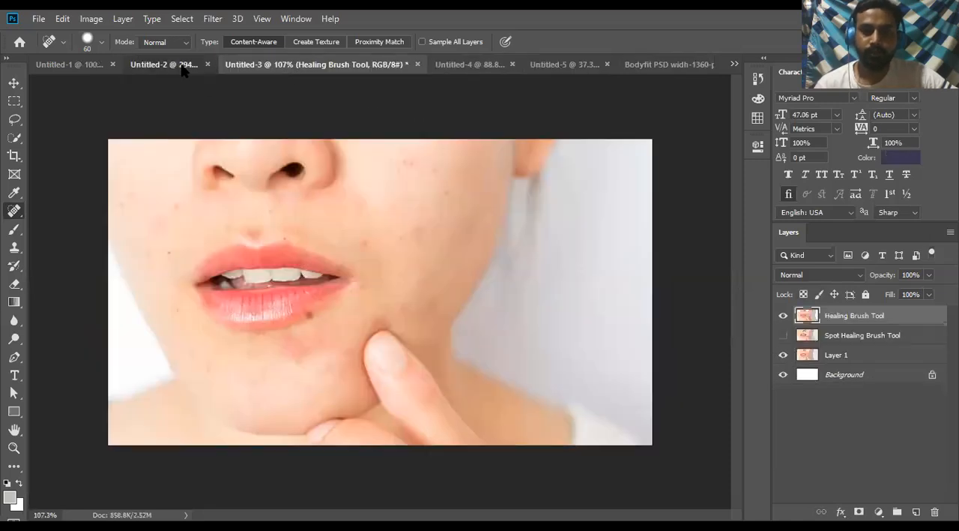
{"action": "left_click", "coordinate": [69, 66]}
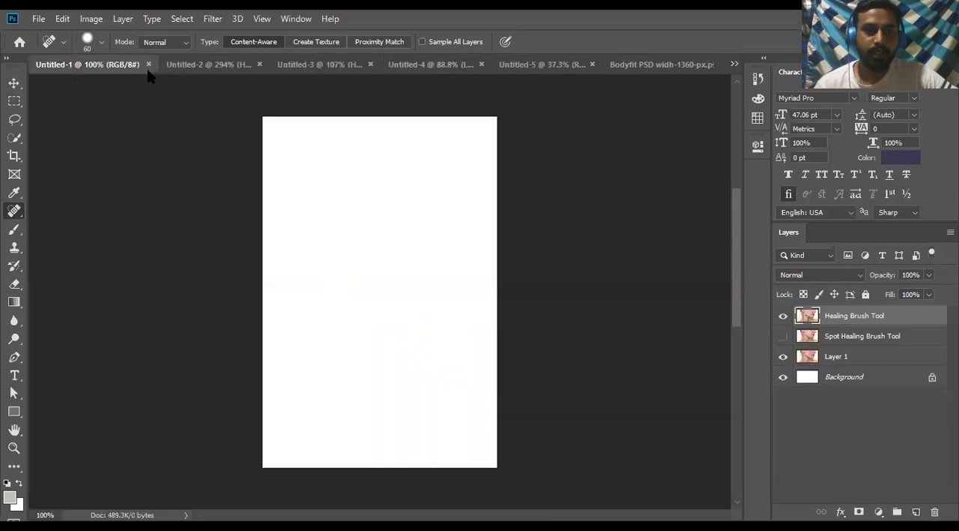
{"action": "left_click", "coordinate": [192, 66]}
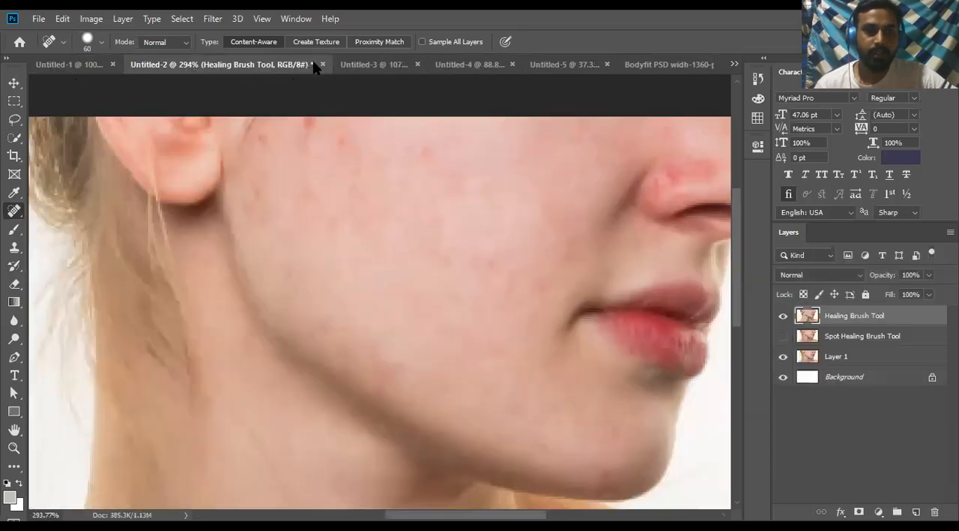
- Close the Untitled-3 healing example showing the mouth and chin without saving it
{"action": "left_click", "coordinate": [379, 66]}
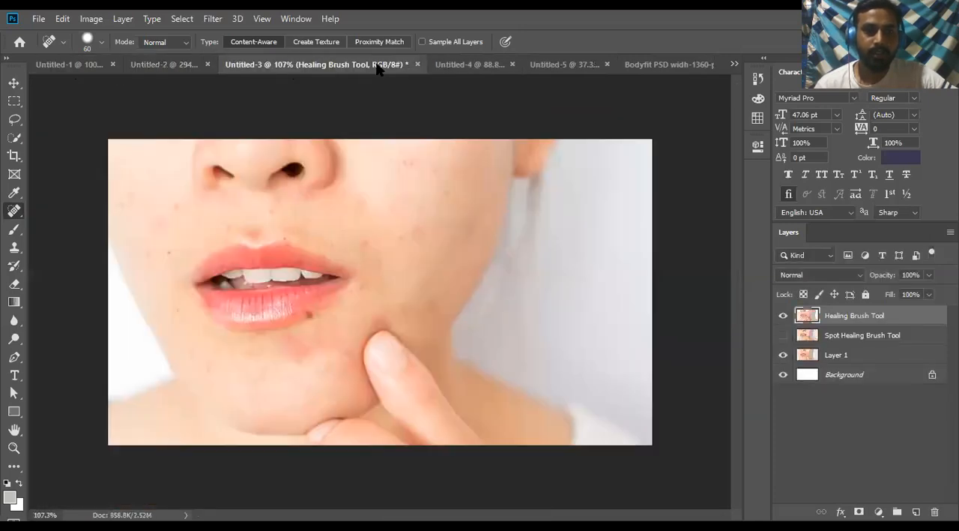
{"action": "left_click", "coordinate": [417, 64]}
{"action": "left_click", "coordinate": [469, 213]}
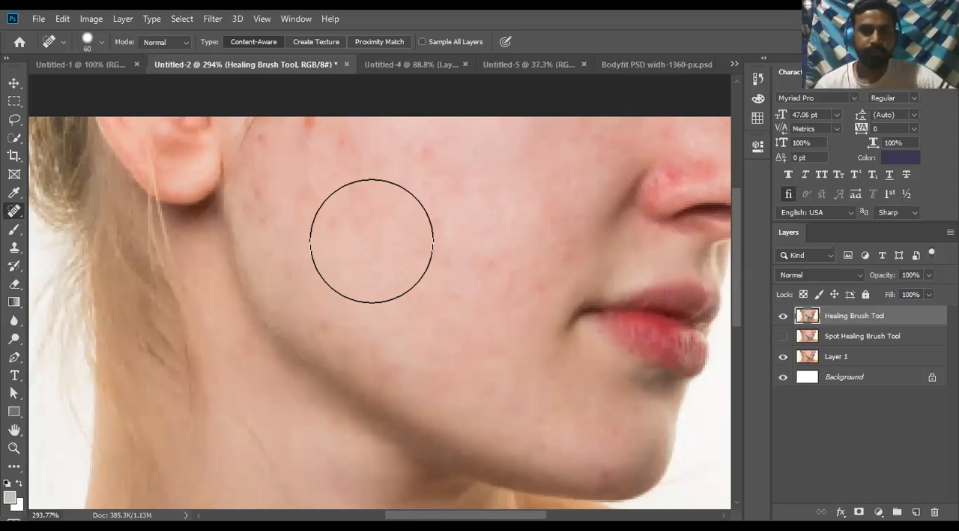
- Create a 740 × 495 px white RGB document at 72 ppi and paste the copied face photo into it
{"action": "left_click", "coordinate": [39, 20]}
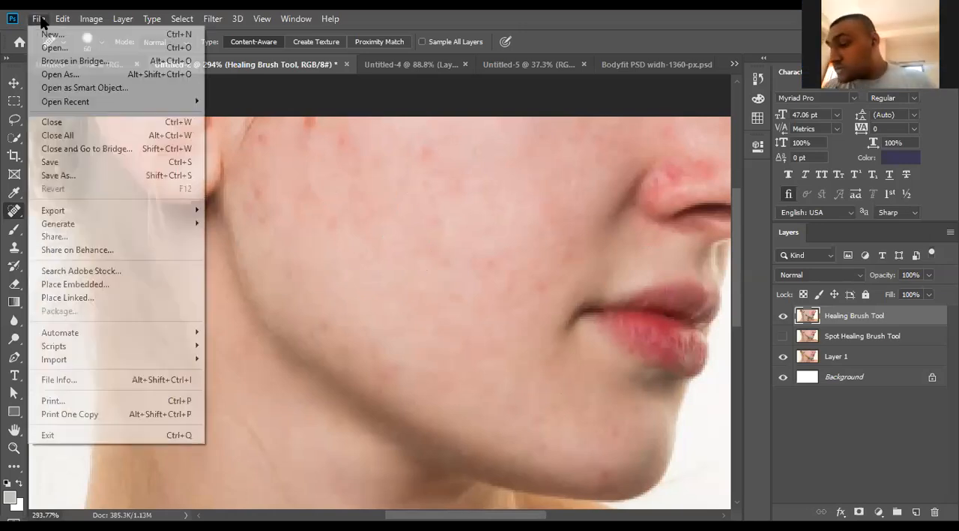
{"action": "left_click", "coordinate": [48, 34]}
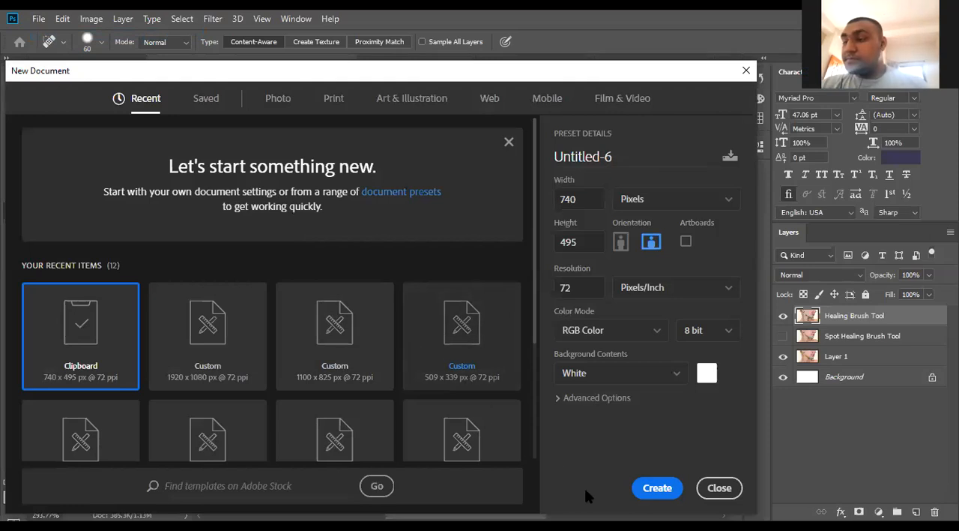
{"action": "key", "text": "ctrl+1"}
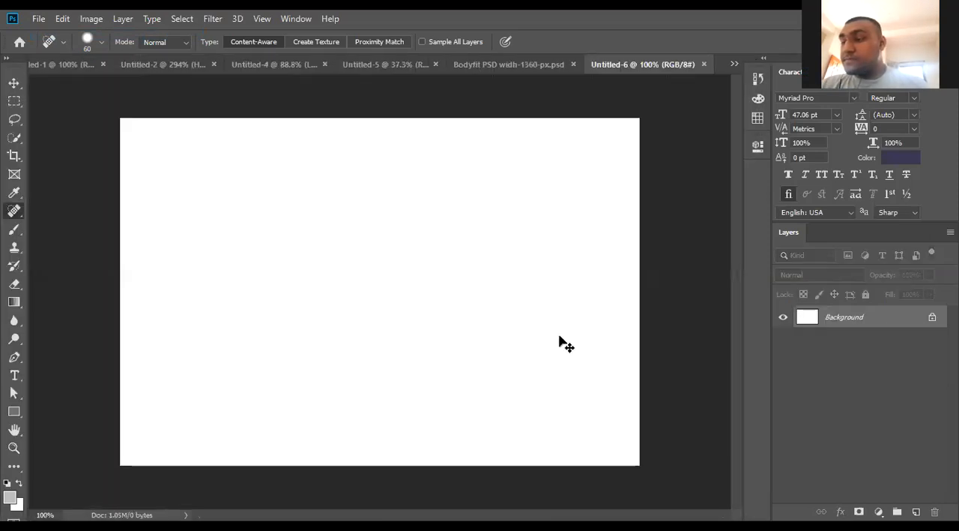
{"action": "key", "text": "ctrl+v"}
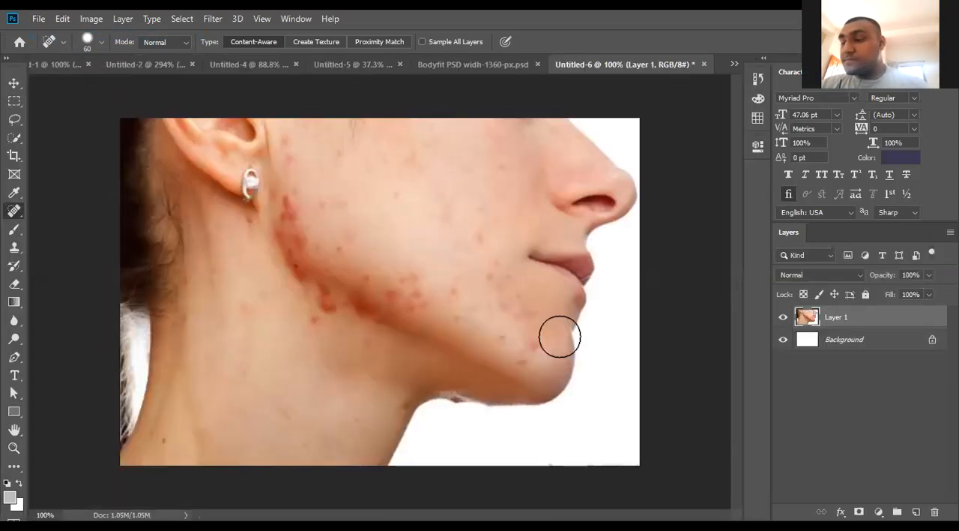
- Rename the face photo layer from Layer 1 to "Before"
{"action": "left_click", "coordinate": [15, 83]}
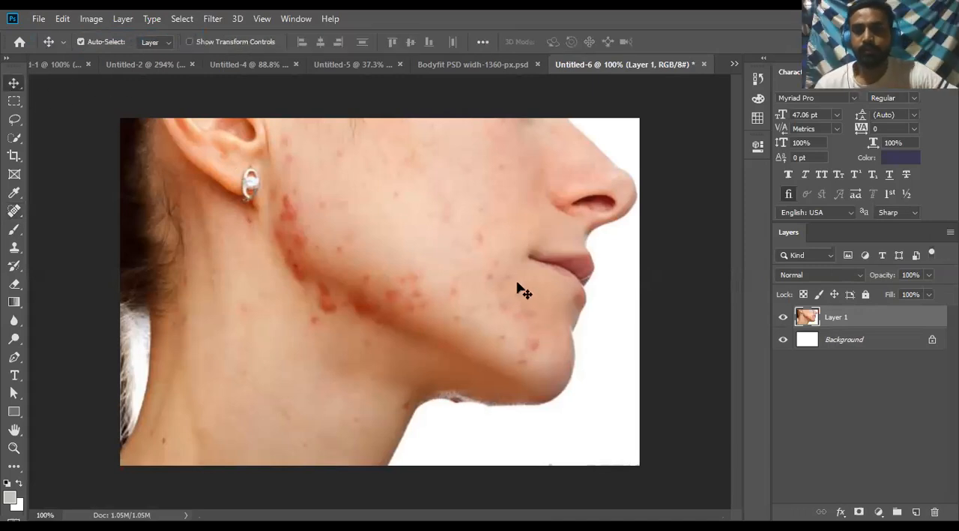
{"action": "double_click", "coordinate": [837, 315]}
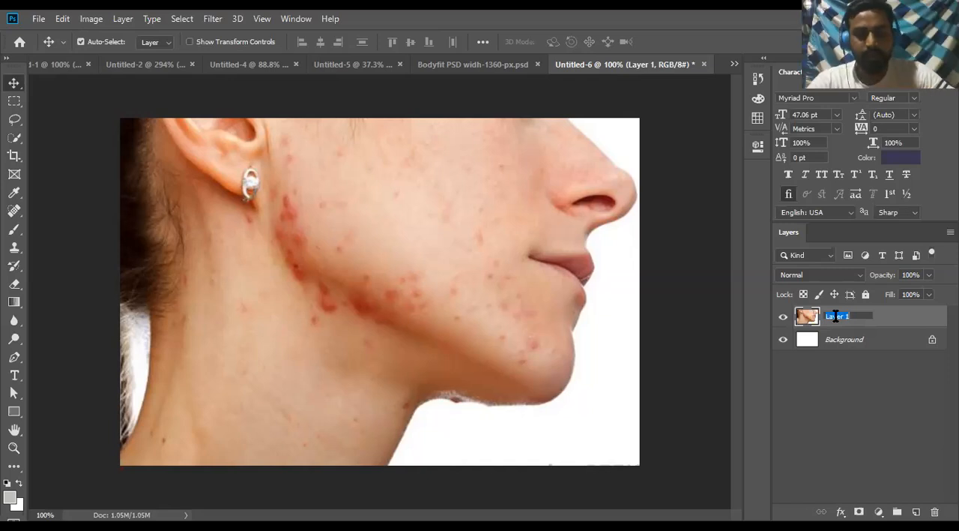
{"action": "type", "text": "Befor"}
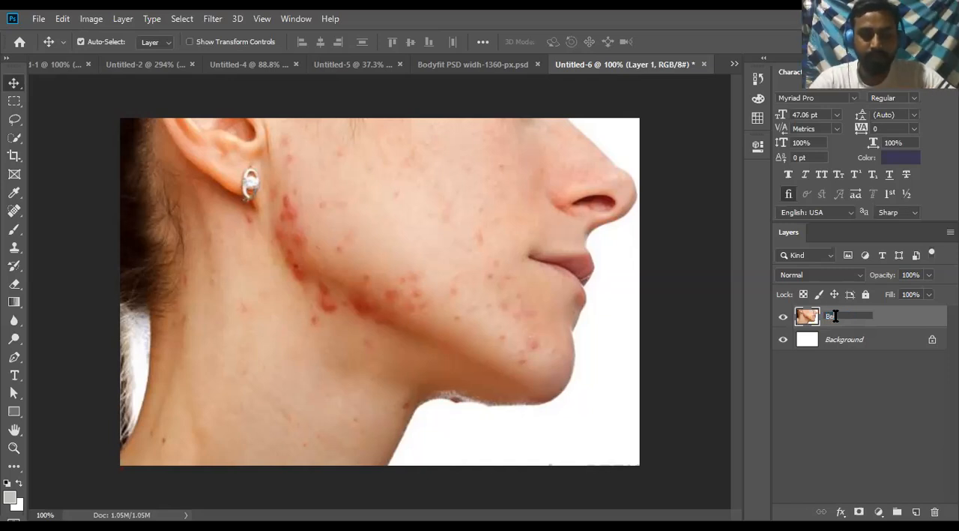
{"action": "type", "text": "e"}
{"action": "key", "text": "Return"}
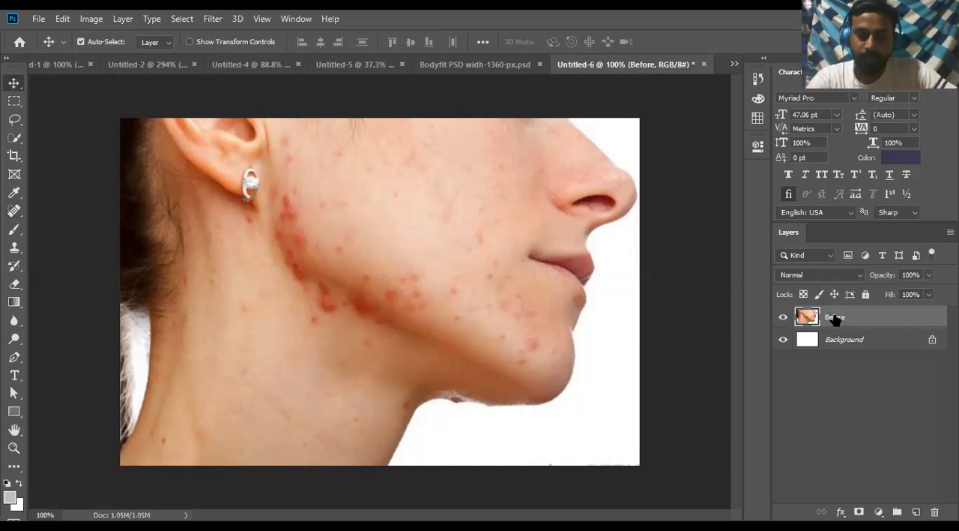
- Duplicate the Before layer and rename the copy "After"
{"action": "key", "text": "ctrl+j"}
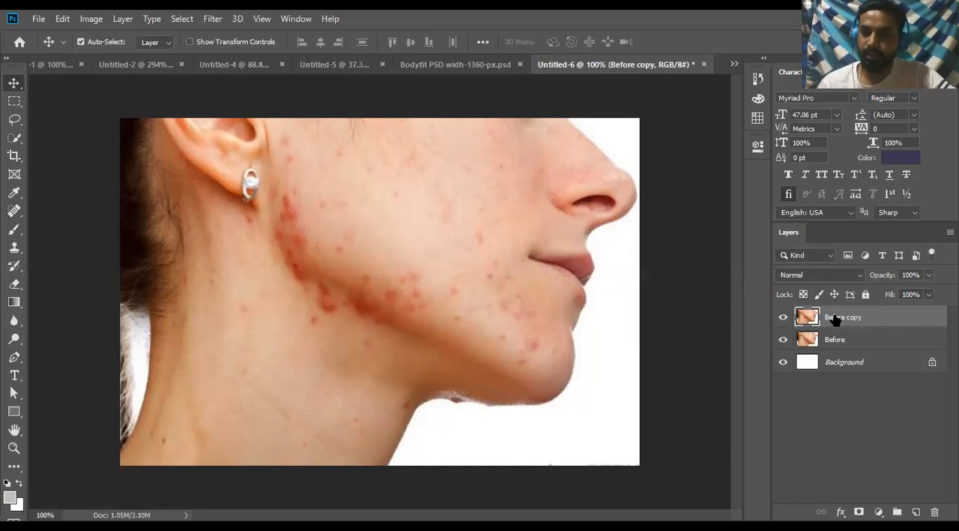
{"action": "double_click", "coordinate": [835, 318]}
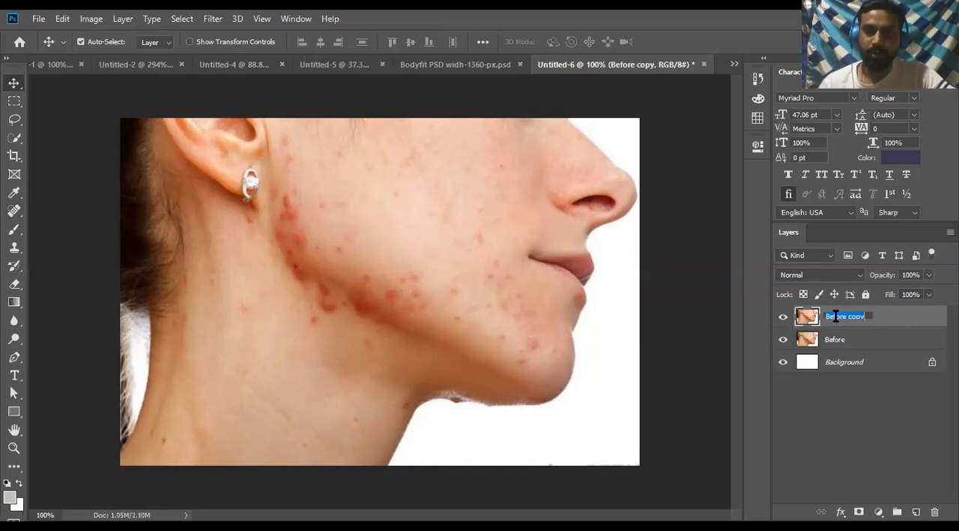
{"action": "type", "text": "A"}
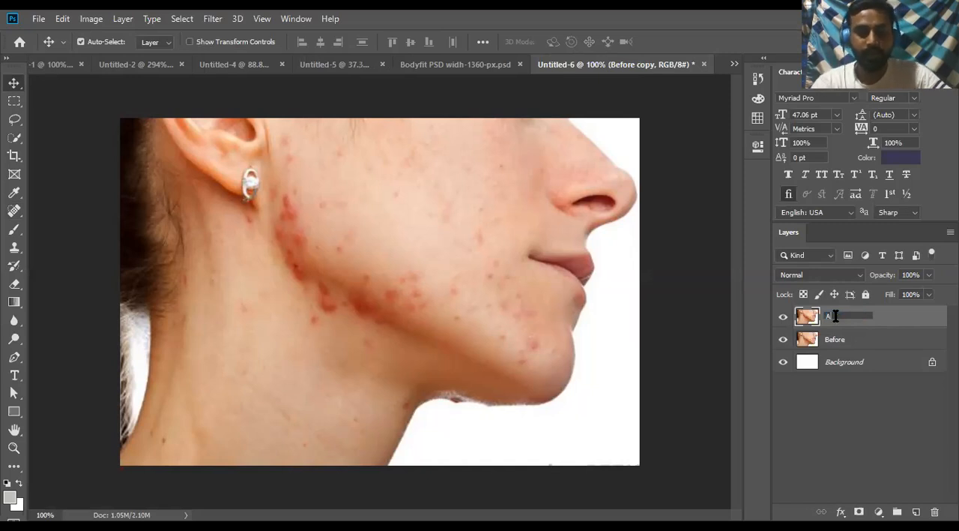
{"action": "type", "text": "fter"}
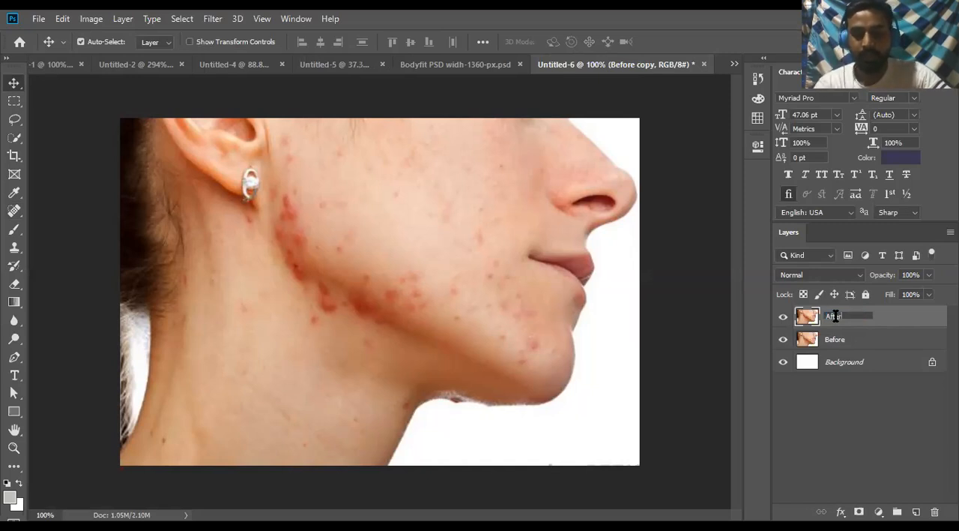
{"action": "key", "text": "Return"}
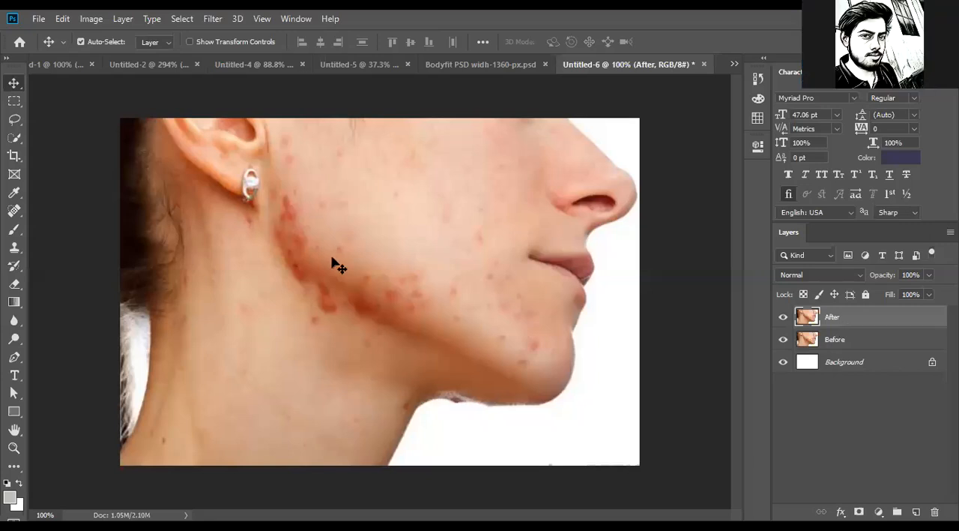
- Remove single red spots on the lower cheek, chin and neck below the jaw with the Spot Healing Brush at 20 px
{"action": "left_click", "coordinate": [15, 212]}
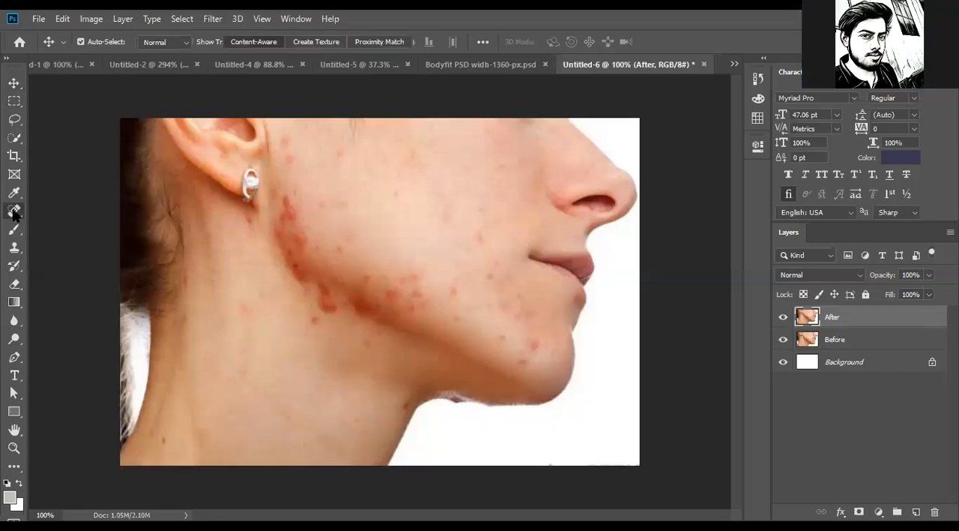
{"action": "left_click", "coordinate": [671, 32]}
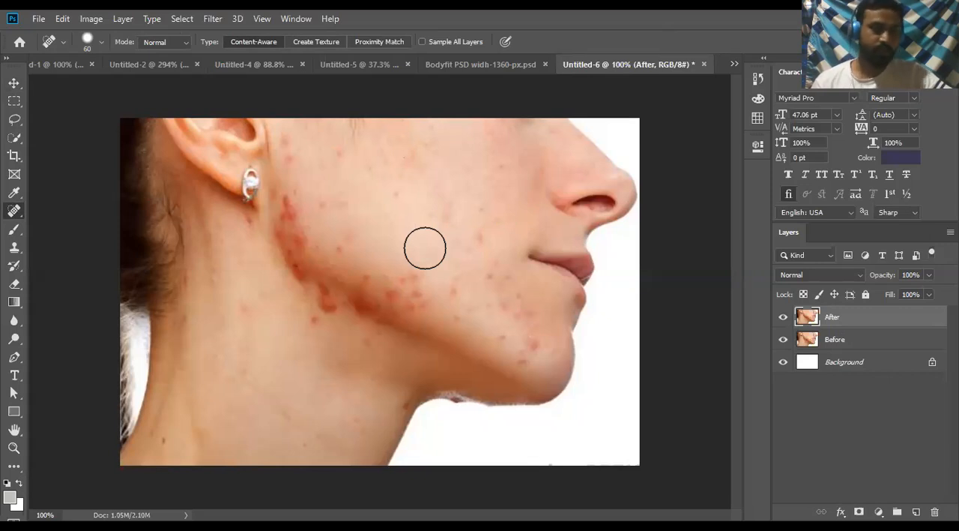
{"action": "scroll", "coordinate": [424, 240], "scroll_direction": "up", "scroll_amount": 5}
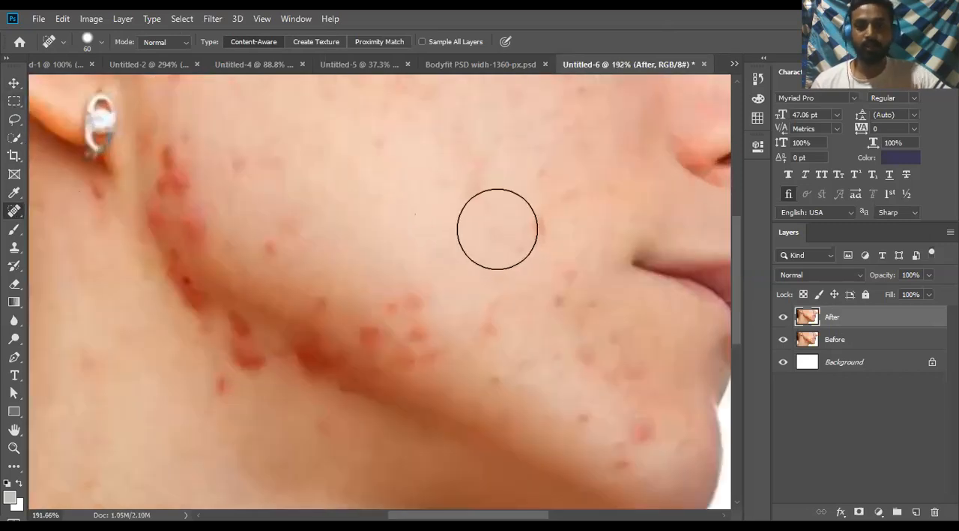
{"action": "scroll", "coordinate": [486, 289], "scroll_direction": "up", "scroll_amount": 2}
{"action": "scroll", "coordinate": [482, 289], "scroll_direction": "down", "scroll_amount": 2}
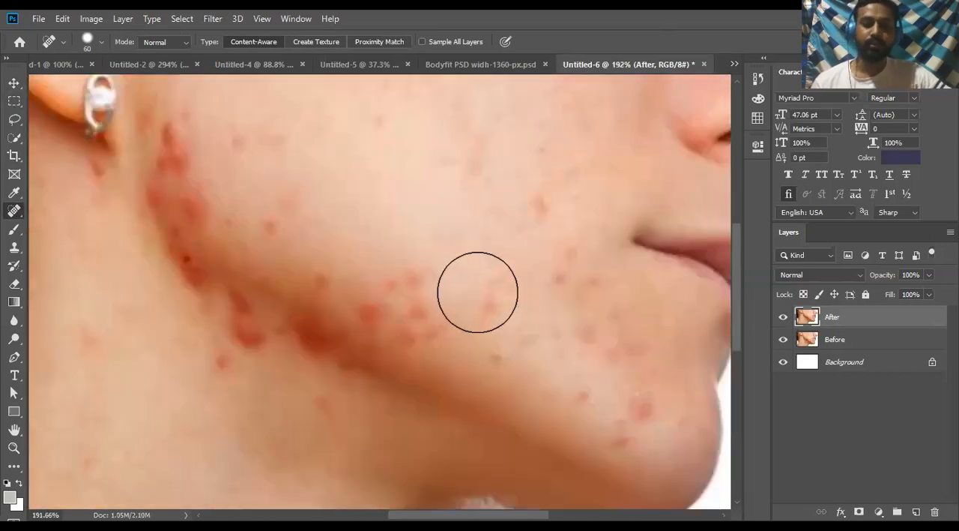
{"action": "key", "text": "bracketleft"}
{"action": "key", "text": "bracketleft"}
{"action": "key", "text": "bracketleft"}
{"action": "key", "text": "bracketleft"}
{"action": "key", "text": "bracketleft"}
{"action": "key", "text": "bracketleft"}
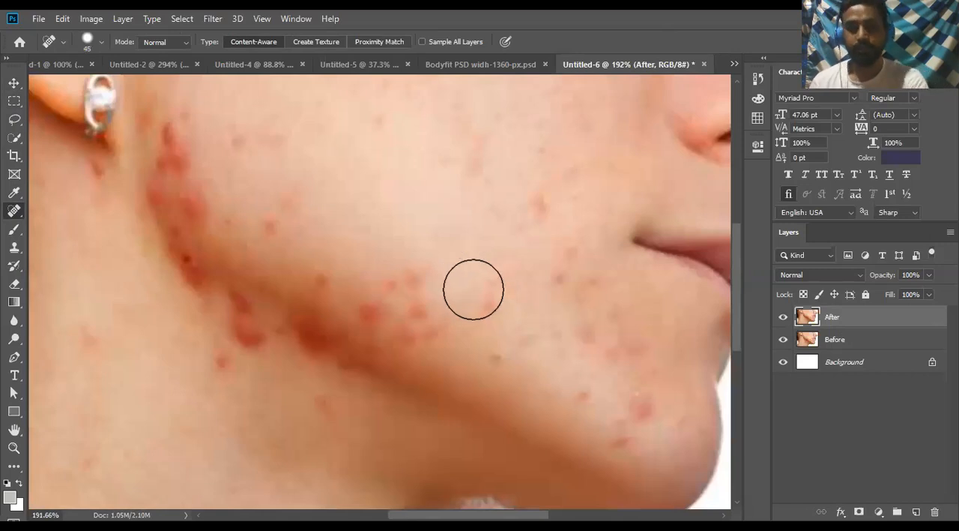
{"action": "key", "text": "bracketleft"}
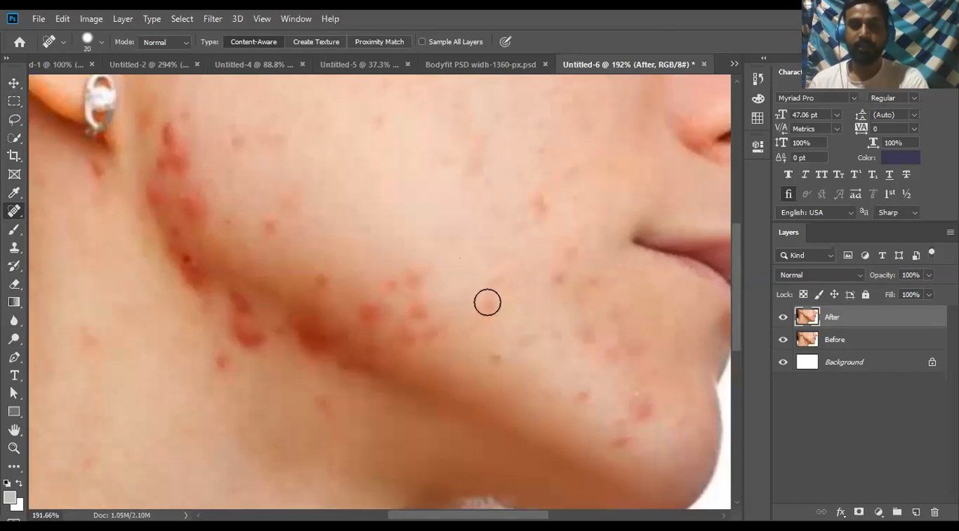
{"action": "left_click", "coordinate": [487, 302]}
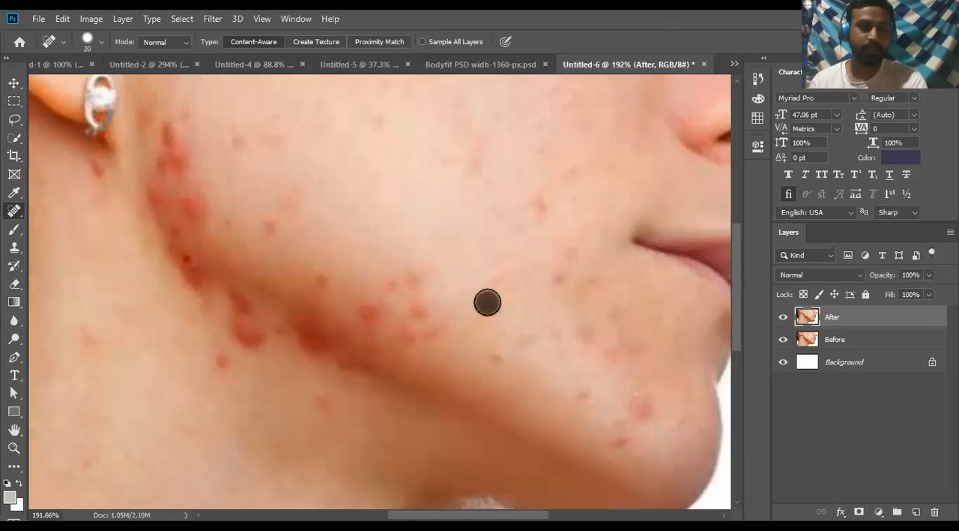
{"action": "left_click", "coordinate": [646, 412]}
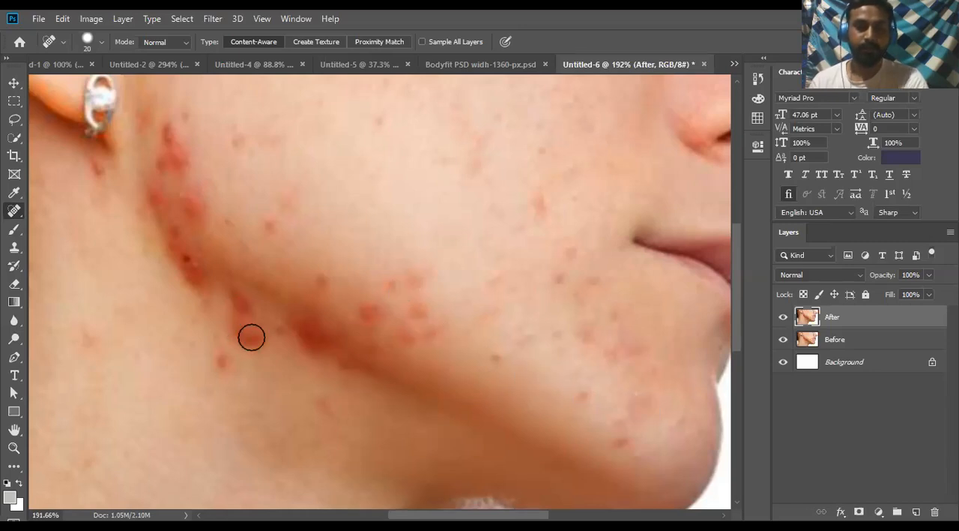
{"action": "left_click", "coordinate": [224, 361]}
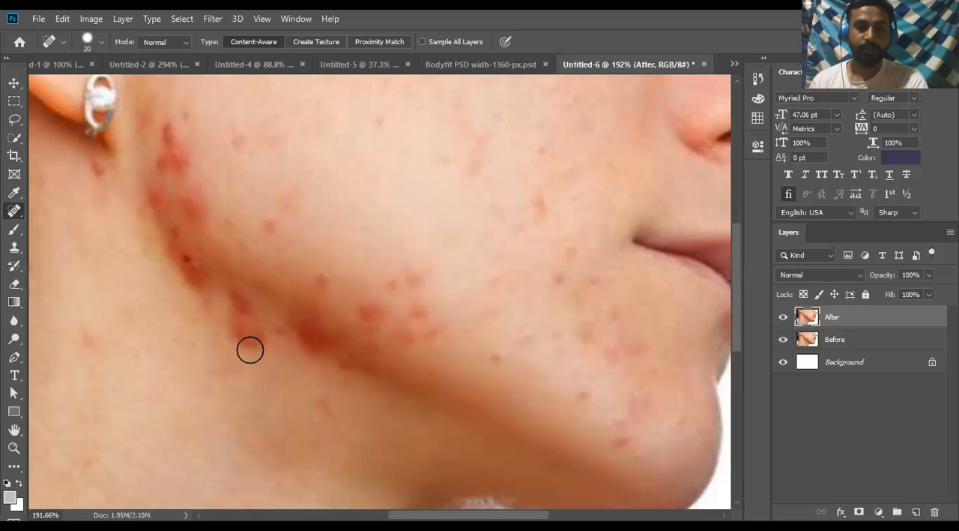
- Enlarge the healing brush to 35 px and remove blemishes below the jawline, across the cheek and beside the ear
{"action": "key", "text": "]"}
{"action": "left_click", "coordinate": [248, 332]}
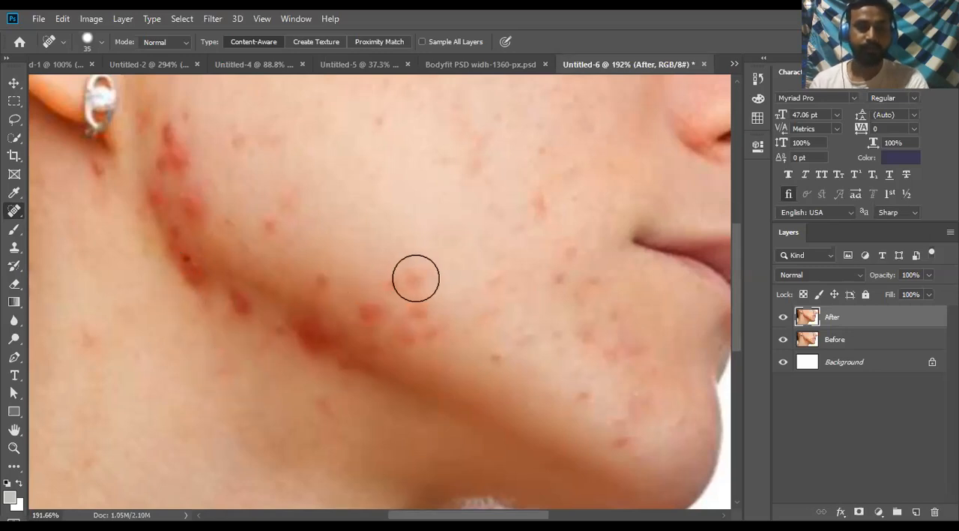
{"action": "left_click", "coordinate": [540, 205]}
{"action": "scroll", "coordinate": [437, 263], "scroll_direction": "up", "scroll_amount": 3}
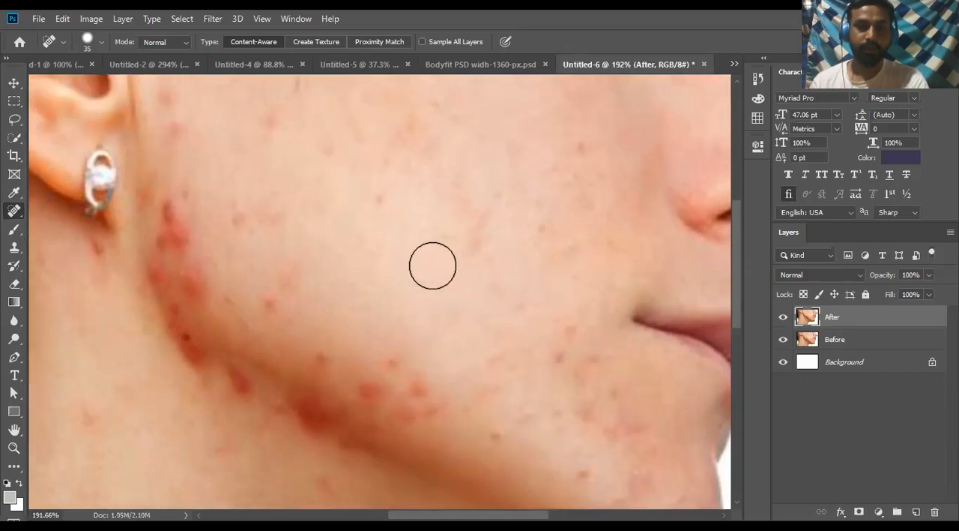
{"action": "left_click", "coordinate": [377, 195]}
{"action": "scroll", "coordinate": [377, 195], "scroll_direction": "up", "scroll_amount": 2}
{"action": "left_click", "coordinate": [274, 159]}
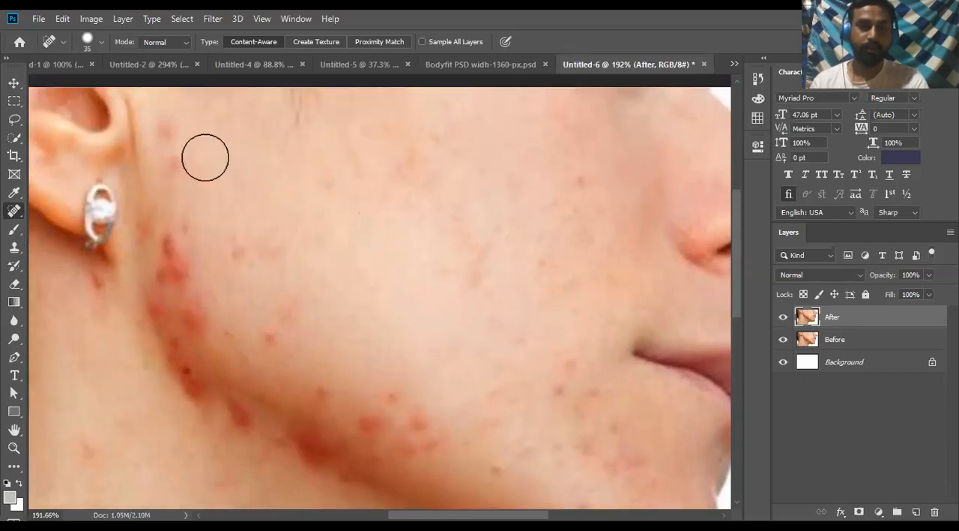
{"action": "left_click", "coordinate": [180, 157]}
{"action": "left_click", "coordinate": [173, 135]}
{"action": "left_click", "coordinate": [469, 267]}
- Heal the blemishes between the corner of the mouth and the chin with the 35 px brush
{"action": "scroll", "coordinate": [513, 297], "scroll_direction": "down", "scroll_amount": 2}
{"action": "left_click", "coordinate": [550, 339]}
{"action": "left_click", "coordinate": [593, 353]}
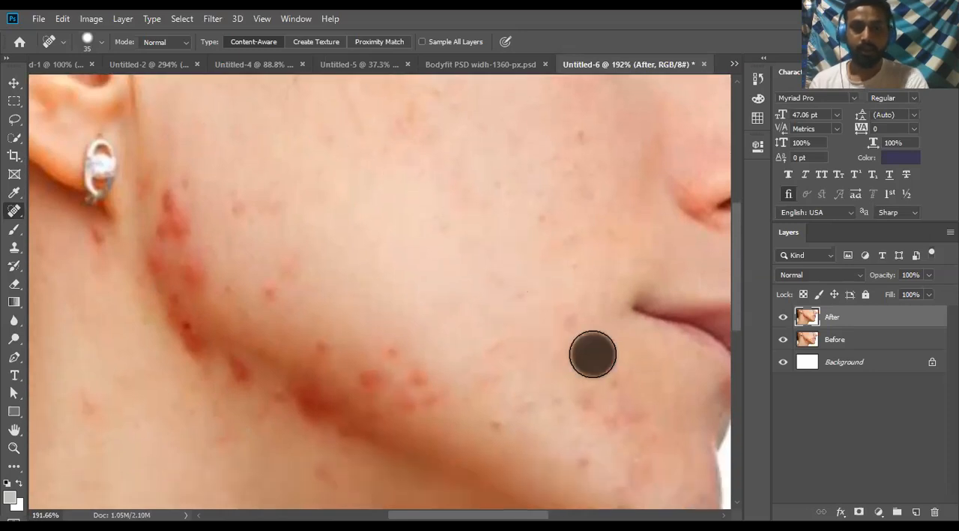
{"action": "scroll", "coordinate": [582, 317], "scroll_direction": "down", "scroll_amount": 2}
{"action": "left_click", "coordinate": [578, 280]}
{"action": "left_click", "coordinate": [639, 365]}
{"action": "left_click", "coordinate": [623, 335]}
{"action": "scroll", "coordinate": [623, 335], "scroll_direction": "down", "scroll_amount": 2}
{"action": "left_click", "coordinate": [608, 329]}
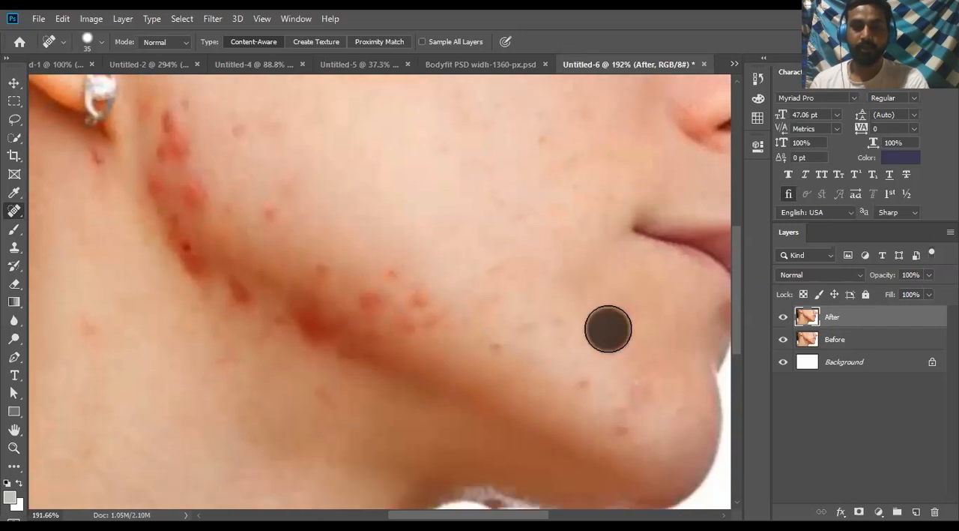
{"action": "scroll", "coordinate": [607, 329], "scroll_direction": "down", "scroll_amount": 2}
{"action": "left_click", "coordinate": [590, 343]}
- Resize the healing brush to 25 px and heal the dark mark and rough edge along the underside of the chin
{"action": "key", "text": "bracketleft"}
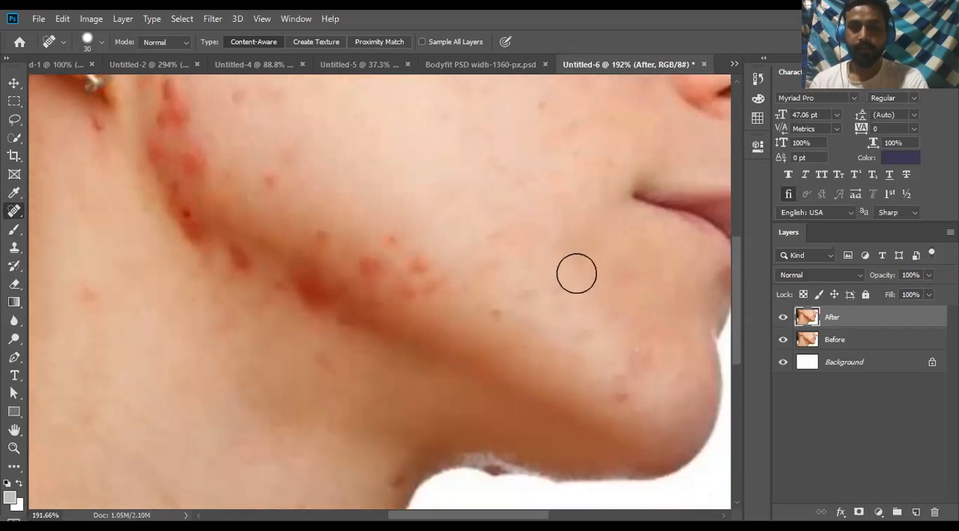
{"action": "key", "text": "bracketright"}
{"action": "key", "text": "bracketright"}
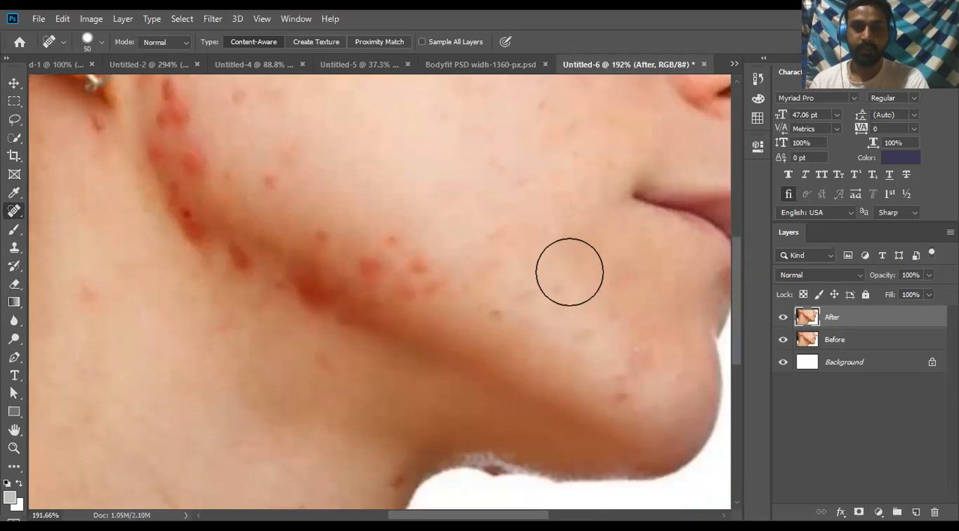
{"action": "key", "text": "bracketright"}
{"action": "scroll", "coordinate": [570, 271], "scroll_direction": "down", "scroll_amount": 12}
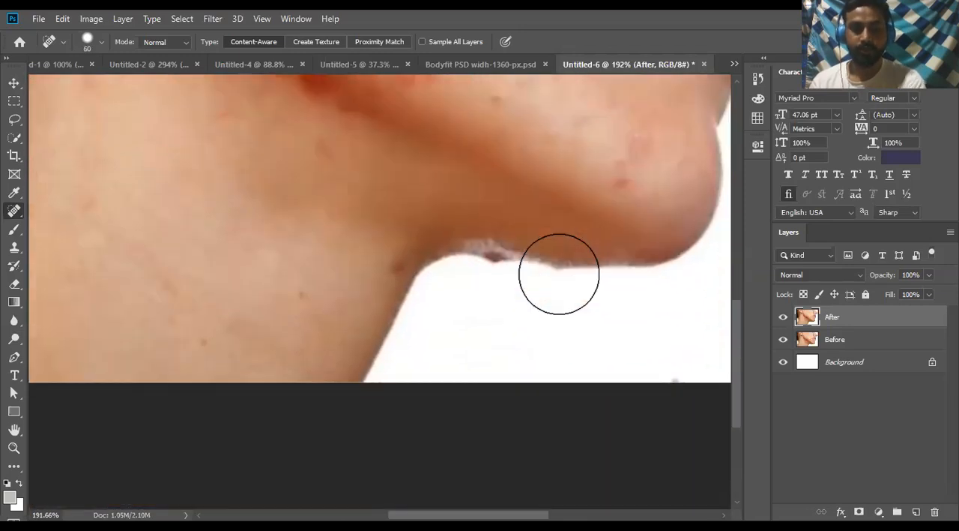
{"action": "scroll", "coordinate": [515, 284], "scroll_direction": "up", "scroll_amount": 5}
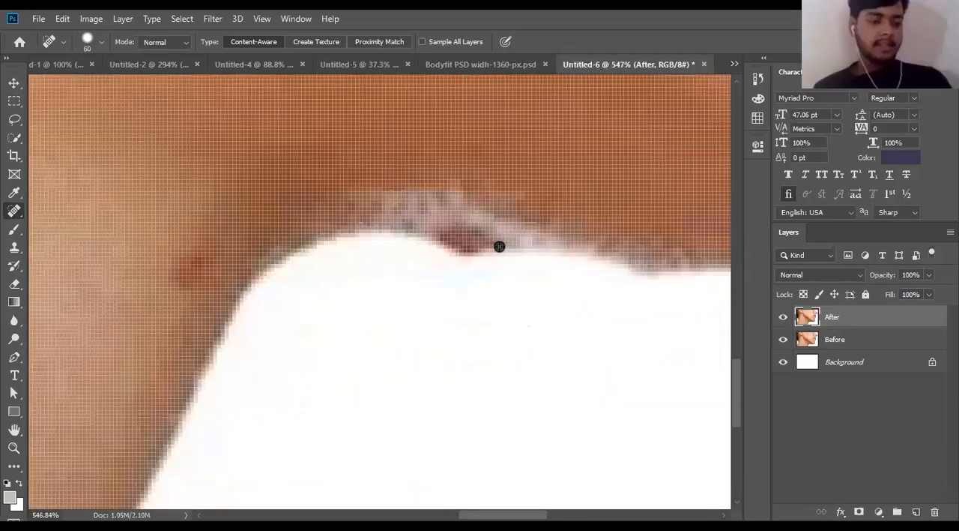
{"action": "key", "text": "bracketleft"}
{"action": "key", "text": "bracketleft"}
{"action": "key", "text": "bracketleft"}
{"action": "key", "text": "bracketleft"}
{"action": "key", "text": "bracketleft"}
{"action": "key", "text": "bracketleft"}
{"action": "left_click", "coordinate": [470, 237]}
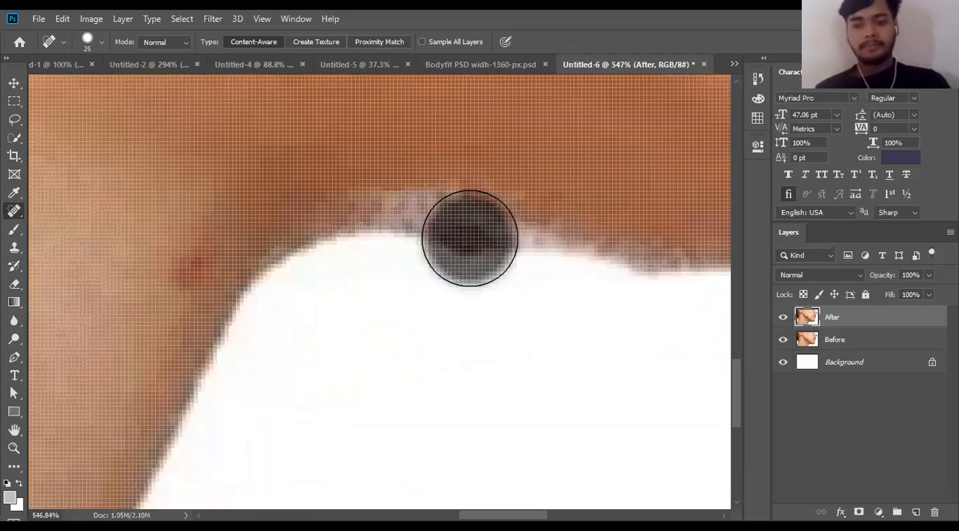
{"action": "left_click", "coordinate": [648, 242]}
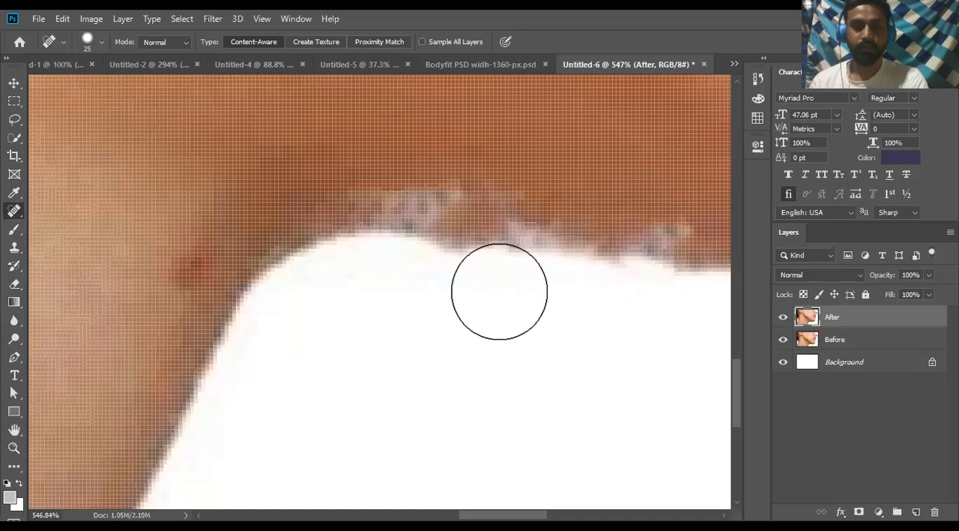
- Set the healing brush to 33 px size and 55% hardness for the rough edge under the chin
{"action": "scroll", "coordinate": [479, 321], "scroll_direction": "down", "scroll_amount": 5}
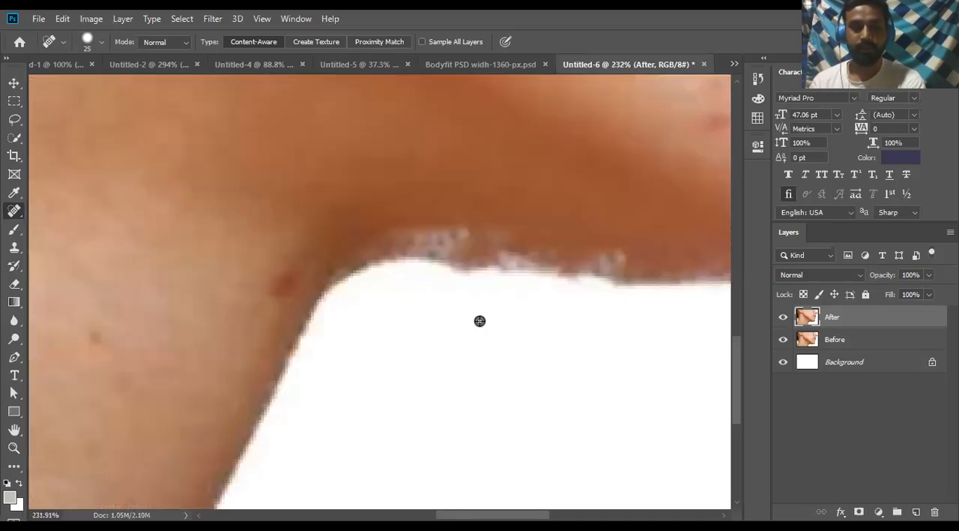
{"action": "scroll", "coordinate": [479, 320], "scroll_direction": "down", "scroll_amount": 6}
{"action": "scroll", "coordinate": [455, 386], "scroll_direction": "up", "scroll_amount": 2}
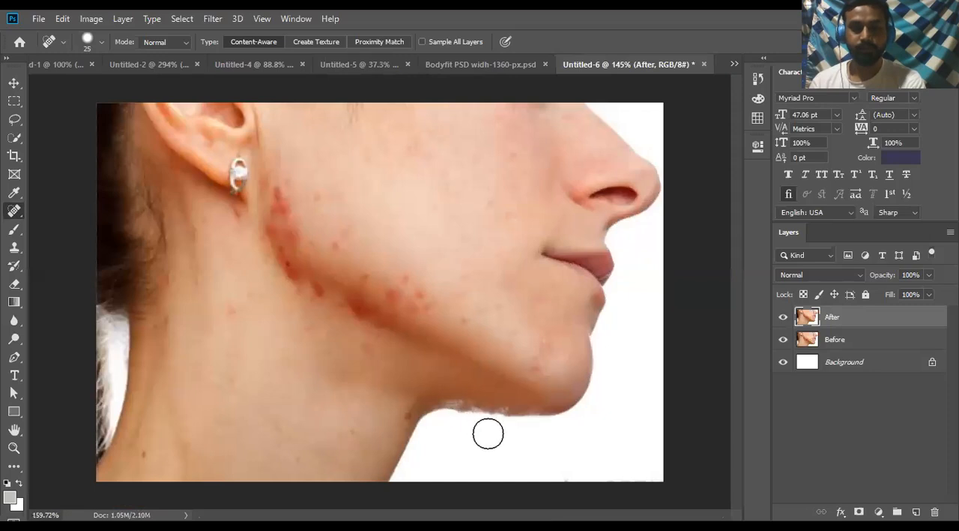
{"action": "scroll", "coordinate": [488, 420], "scroll_direction": "up", "scroll_amount": 3}
{"action": "scroll", "coordinate": [488, 410], "scroll_direction": "up", "scroll_amount": 9}
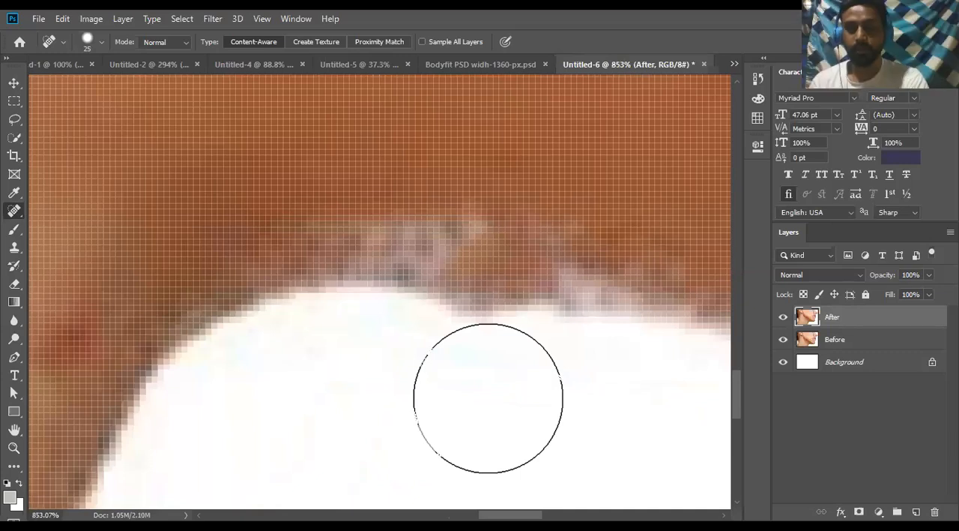
{"action": "key", "text": "bracketleft"}
{"action": "key", "text": "bracketleft"}
{"action": "key", "text": "bracketleft"}
{"action": "key", "text": "bracketright"}
{"action": "key", "text": "bracketright"}
{"action": "key", "text": "bracketright"}
{"action": "key", "text": "bracketright"}
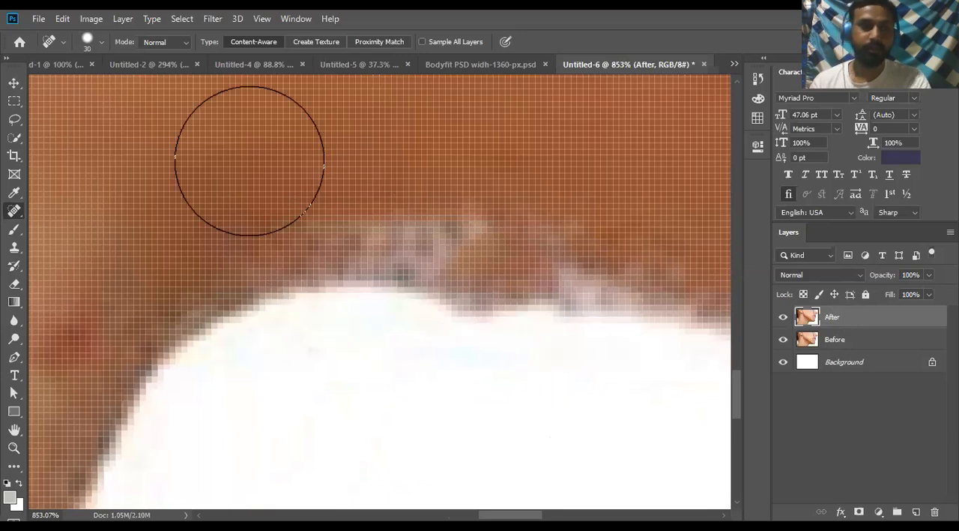
{"action": "left_click", "coordinate": [102, 42]}
{"action": "mouse_move", "coordinate": [48, 83]}
{"action": "left_mouse_down"}
{"action": "mouse_move", "coordinate": [85, 83]}
{"action": "mouse_move", "coordinate": [45, 83]}
{"action": "left_mouse_up"}
{"action": "mouse_move", "coordinate": [117, 117]}
{"action": "left_mouse_down"}
{"action": "mouse_move", "coordinate": [57, 112]}
{"action": "mouse_move", "coordinate": [97, 112]}
{"action": "left_mouse_up"}
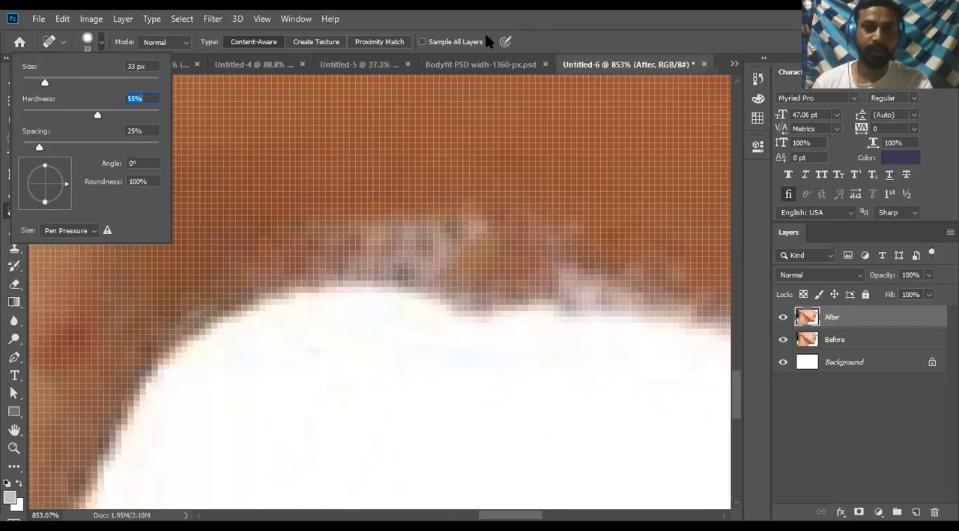
{"action": "left_click", "coordinate": [503, 229]}
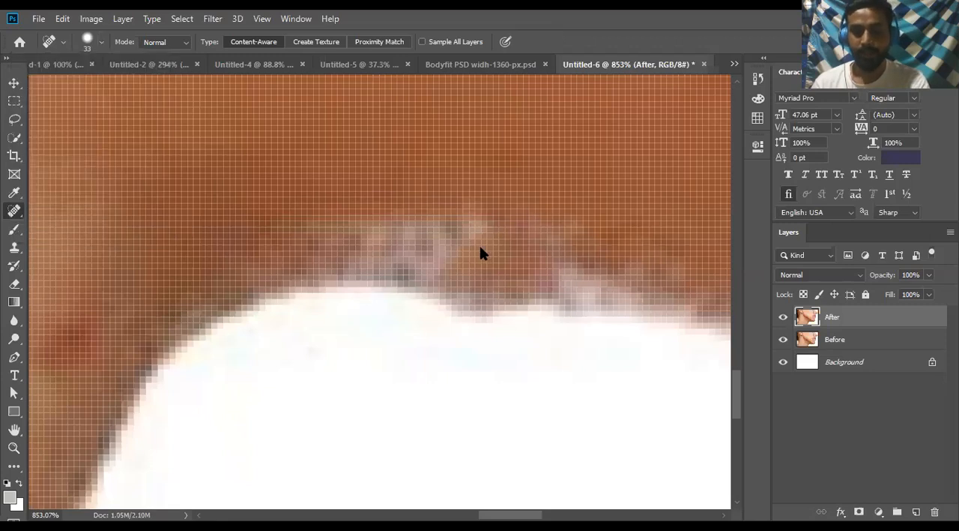
- Demonstrate resizing the healing brush over the rough chin edge by repeatedly shrinking and enlarging it, finishing at 15 px
{"action": "key", "text": "bracketleft"}
{"action": "key", "text": "bracketleft"}
{"action": "key", "text": "bracketleft"}
{"action": "key", "text": "bracketleft"}
{"action": "key", "text": "bracketleft"}
{"action": "key", "text": "bracketleft"}
{"action": "key", "text": "bracketleft"}
{"action": "key", "text": "bracketright"}
{"action": "key", "text": "bracketright"}
{"action": "key", "text": "bracketleft"}
{"action": "key", "text": "bracketleft"}
{"action": "key", "text": "bracketright"}
{"action": "key", "text": "bracketright"}
{"action": "key", "text": "bracketright"}
{"action": "key", "text": "bracketright"}
{"action": "key", "text": "bracketright"}
{"action": "key", "text": "bracketright"}
{"action": "key", "text": "bracketleft"}
{"action": "key", "text": "bracketleft"}
{"action": "key", "text": "bracketleft"}
{"action": "key", "text": "bracketleft"}
{"action": "key", "text": "bracketleft"}
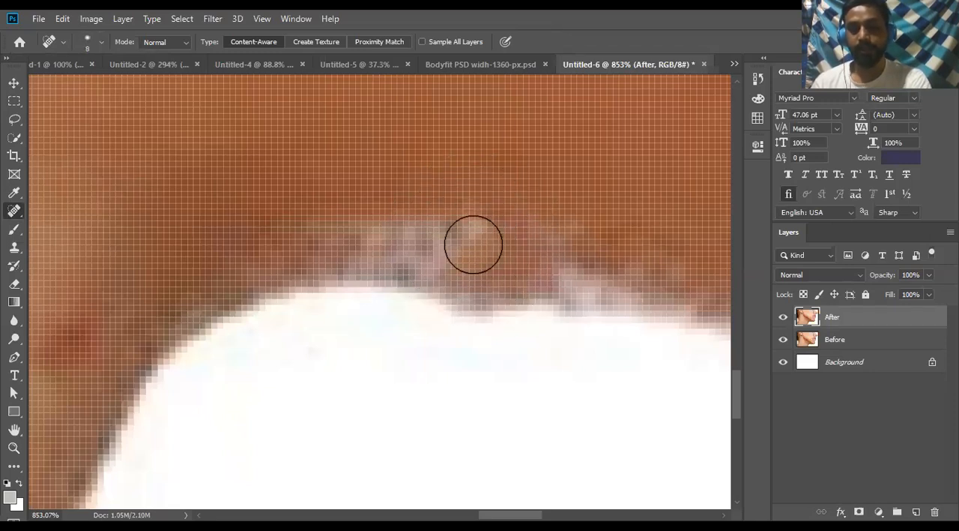
{"action": "key", "text": "bracketleft"}
{"action": "key", "text": "bracketright"}
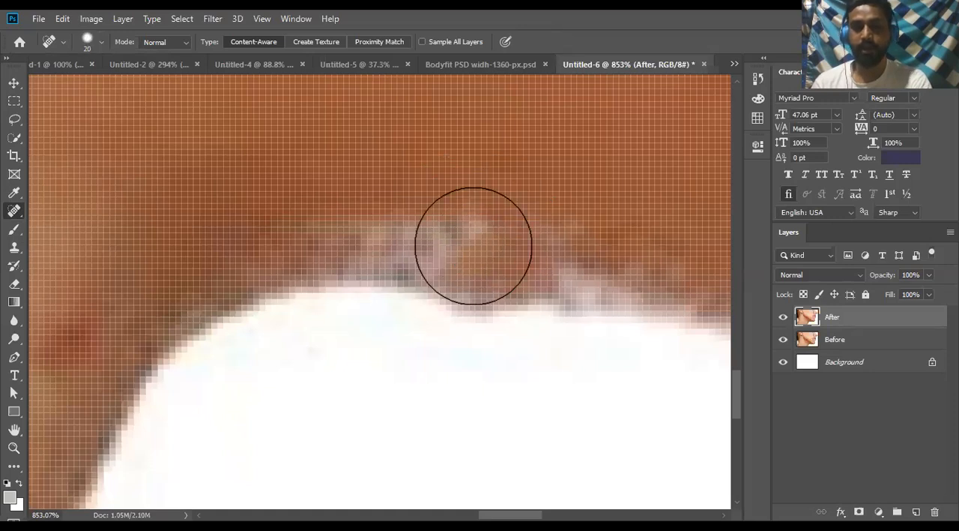
{"action": "key", "text": "bracketleft"}
{"action": "key", "text": "bracketleft"}
{"action": "key", "text": "bracketleft"}
{"action": "key", "text": "bracketleft"}
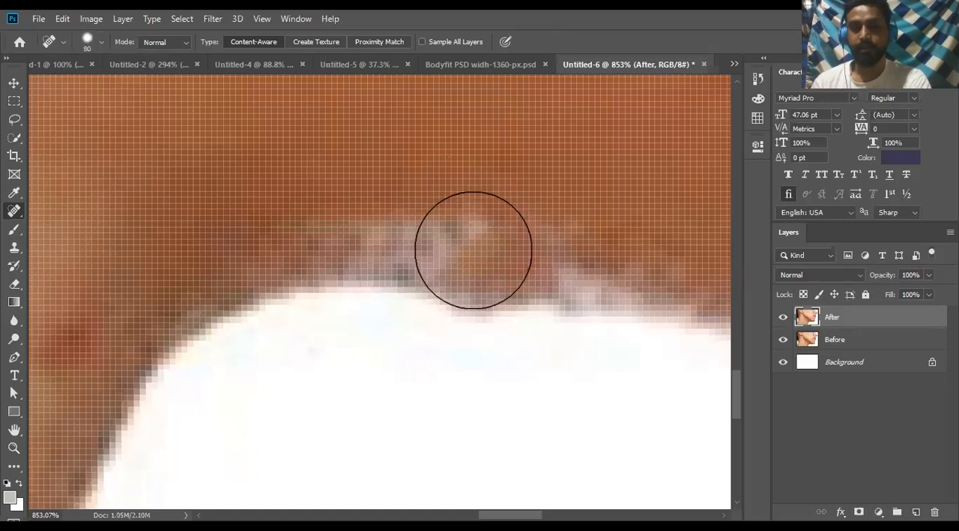
{"action": "key", "text": "bracketright"}
{"action": "key", "text": "bracketright"}
{"action": "key", "text": "bracketleft"}
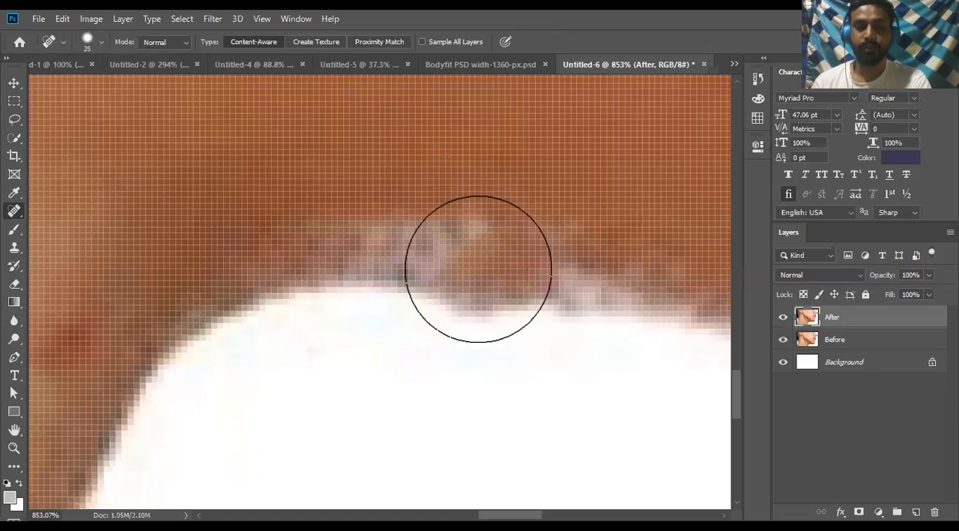
{"action": "key", "text": "bracketleft"}
{"action": "key", "text": "bracketleft"}
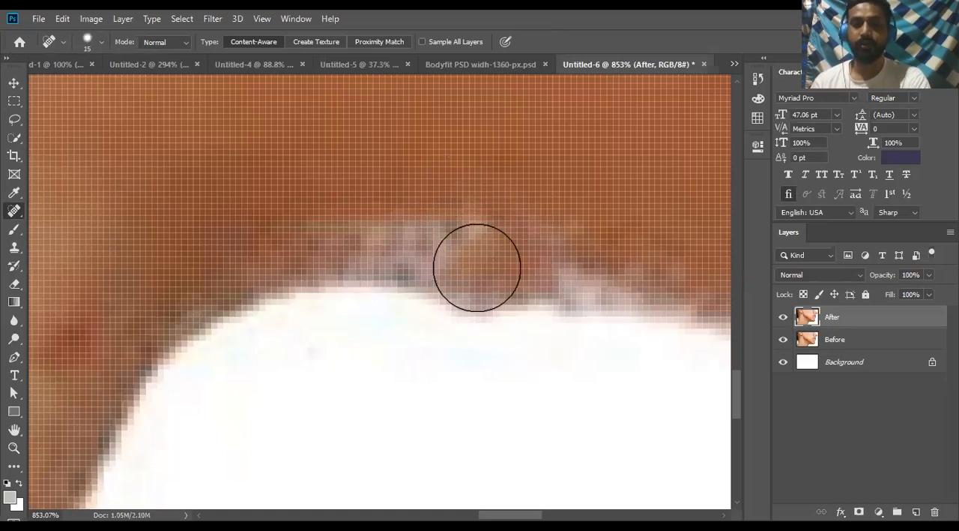
- Enlarge the healing brush to 20 px and heal the cluster of small red spots on the cheek just above the jawline
{"action": "scroll", "coordinate": [447, 311], "scroll_direction": "down", "scroll_amount": 2}
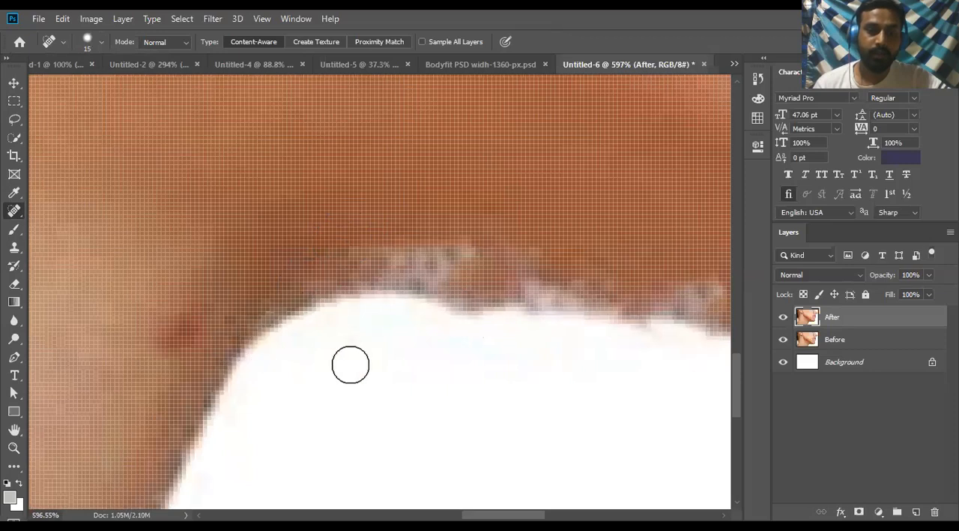
{"action": "scroll", "coordinate": [601, 266], "scroll_direction": "down", "scroll_amount": 3}
{"action": "scroll", "coordinate": [433, 346], "scroll_direction": "down", "scroll_amount": 2}
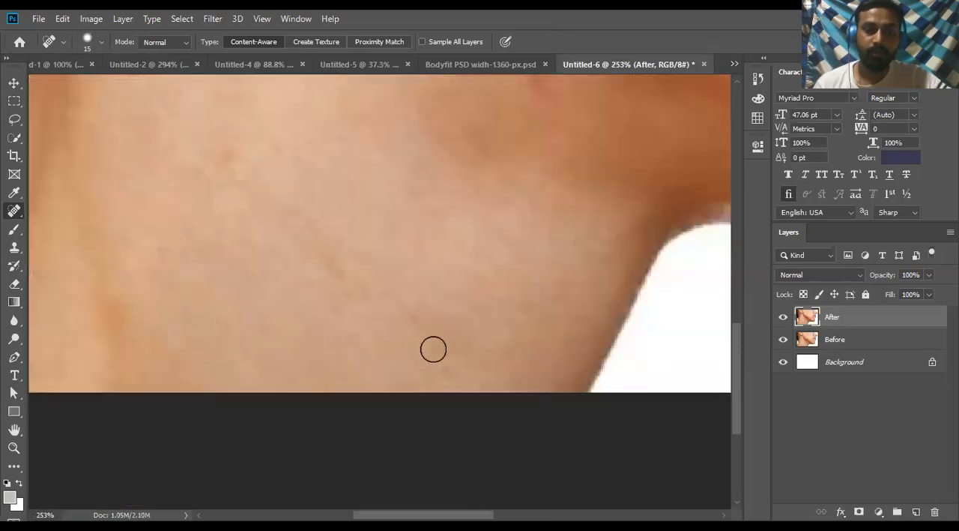
{"action": "scroll", "coordinate": [432, 346], "scroll_direction": "up", "scroll_amount": 3}
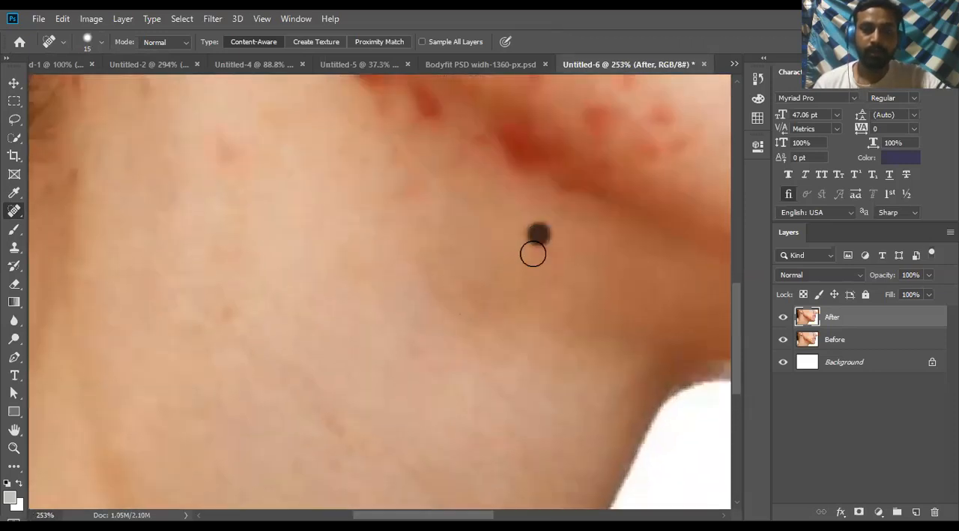
{"action": "scroll", "coordinate": [533, 253], "scroll_direction": "up", "scroll_amount": 2}
{"action": "scroll", "coordinate": [592, 225], "scroll_direction": "up", "scroll_amount": 1}
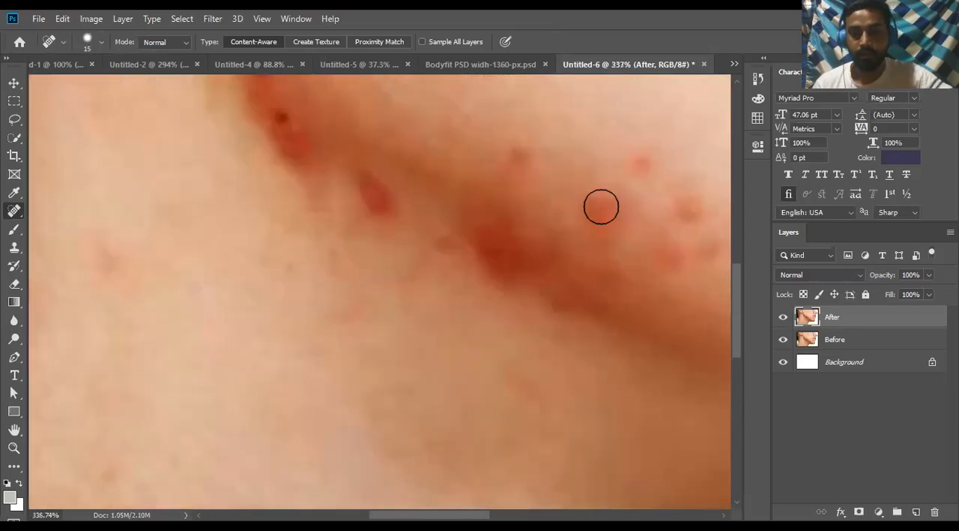
{"action": "key", "text": "bracketright"}
{"action": "left_click", "coordinate": [605, 207]}
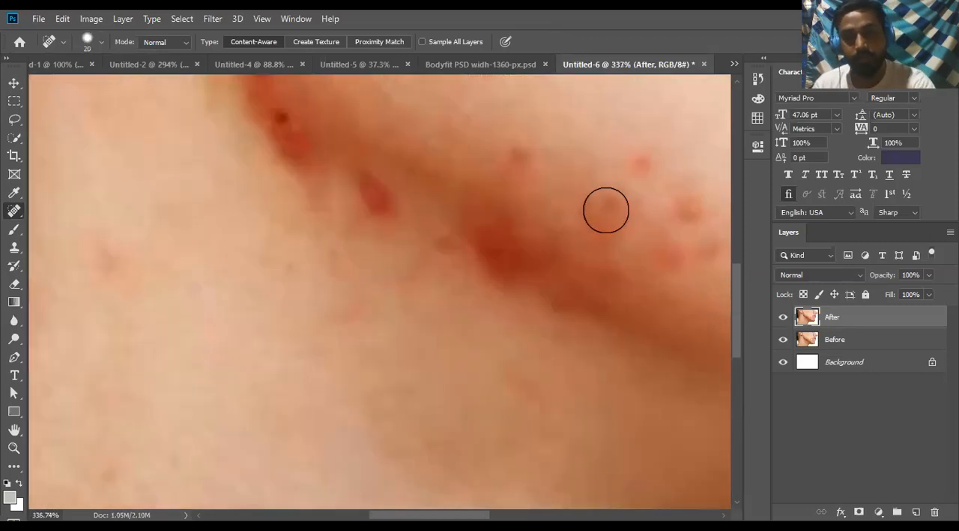
{"action": "left_click", "coordinate": [637, 168]}
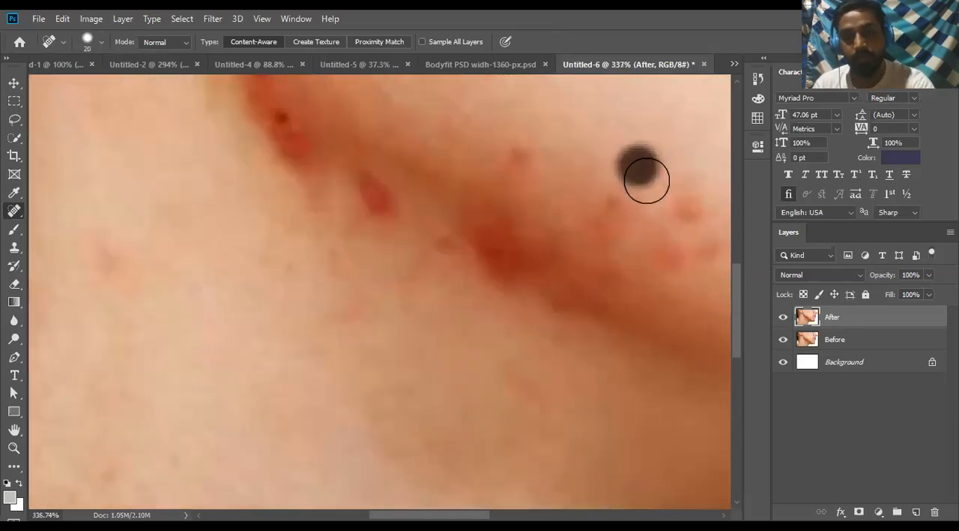
{"action": "left_click", "coordinate": [689, 213]}
{"action": "left_click", "coordinate": [708, 244]}
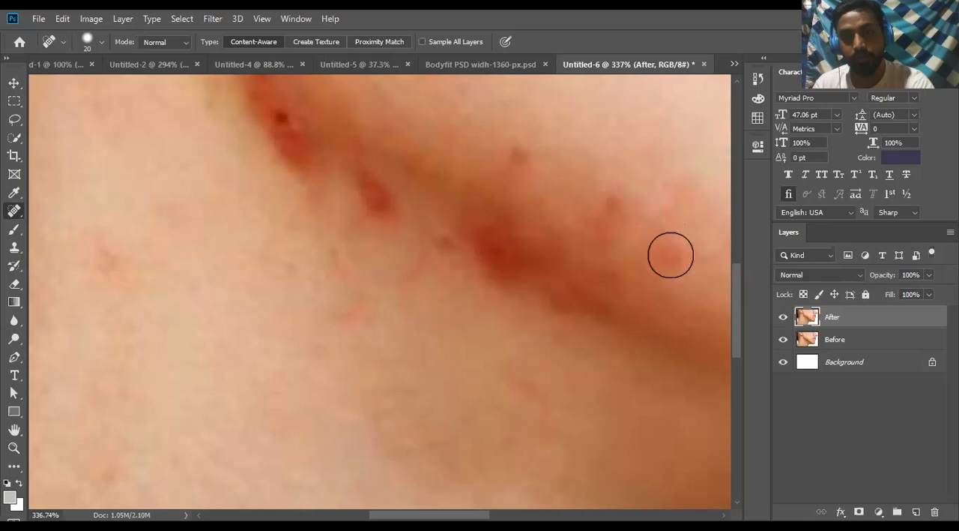
{"action": "left_click", "coordinate": [603, 198]}
{"action": "left_click", "coordinate": [510, 153]}
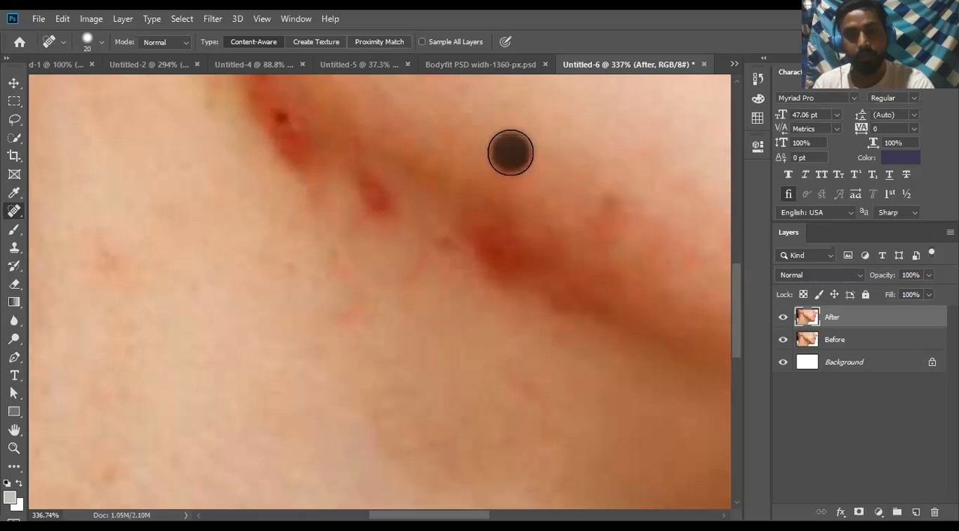
- Enlarge the healing brush to 40 px and heal the dark red marks along the jawline towards the ear
{"action": "scroll", "coordinate": [372, 195], "scroll_direction": "up", "scroll_amount": 1}
{"action": "key", "text": "bracketright"}
{"action": "key", "text": "bracketright"}
{"action": "key", "text": "bracketright"}
{"action": "left_click", "coordinate": [370, 216]}
{"action": "scroll", "coordinate": [338, 268], "scroll_direction": "up", "scroll_amount": 1}
{"action": "key", "text": "bracketright"}
{"action": "left_click", "coordinate": [284, 202]}
{"action": "scroll", "coordinate": [282, 242], "scroll_direction": "up", "scroll_amount": 1}
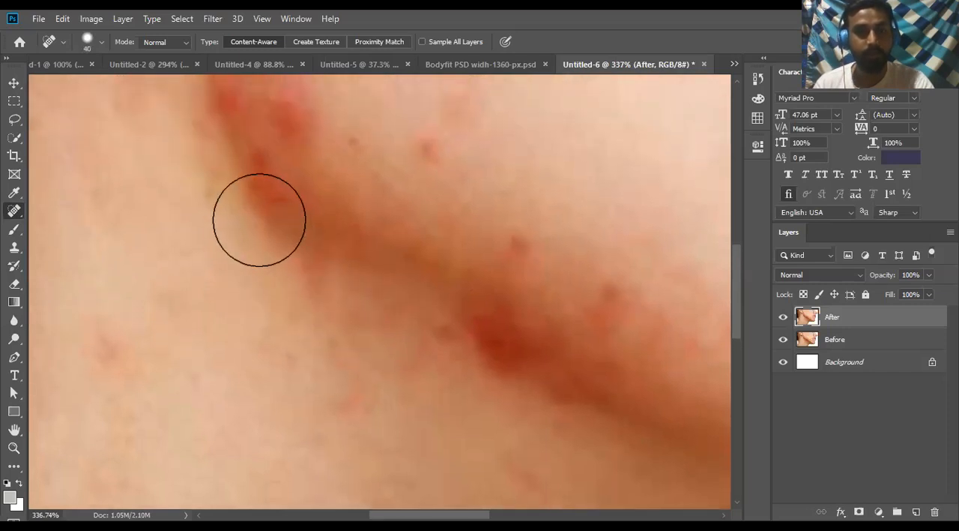
{"action": "left_click", "coordinate": [244, 207]}
{"action": "scroll", "coordinate": [206, 225], "scroll_direction": "up", "scroll_amount": 1}
{"action": "left_click", "coordinate": [214, 156]}
- Heal the mark below the earring, the red patches beside the earlobe and the red spot on the lower cheek
{"action": "scroll", "coordinate": [173, 225], "scroll_direction": "up", "scroll_amount": 1}
{"action": "scroll", "coordinate": [150, 207], "scroll_direction": "up", "scroll_amount": 2}
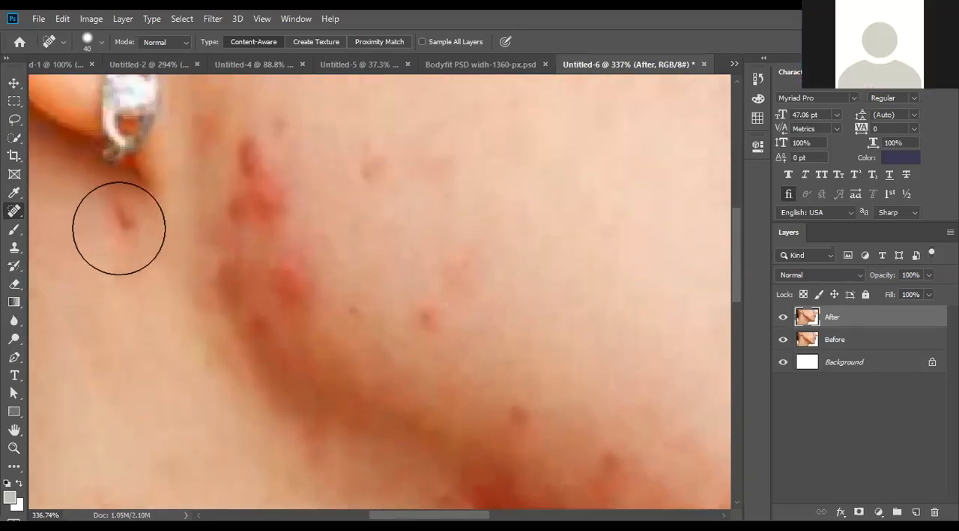
{"action": "left_click", "coordinate": [118, 229]}
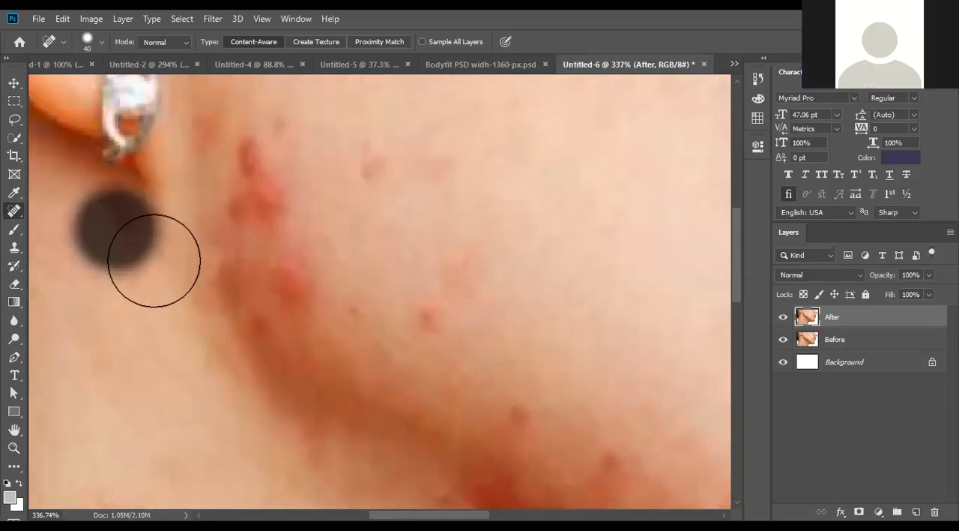
{"action": "left_click", "coordinate": [252, 148]}
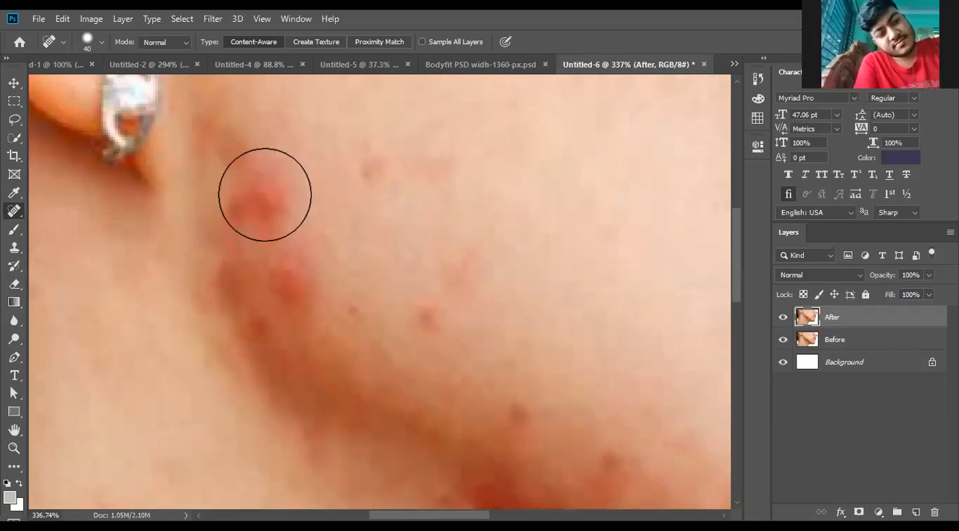
{"action": "left_click", "coordinate": [265, 194]}
{"action": "left_click", "coordinate": [240, 154]}
{"action": "left_click", "coordinate": [427, 320]}
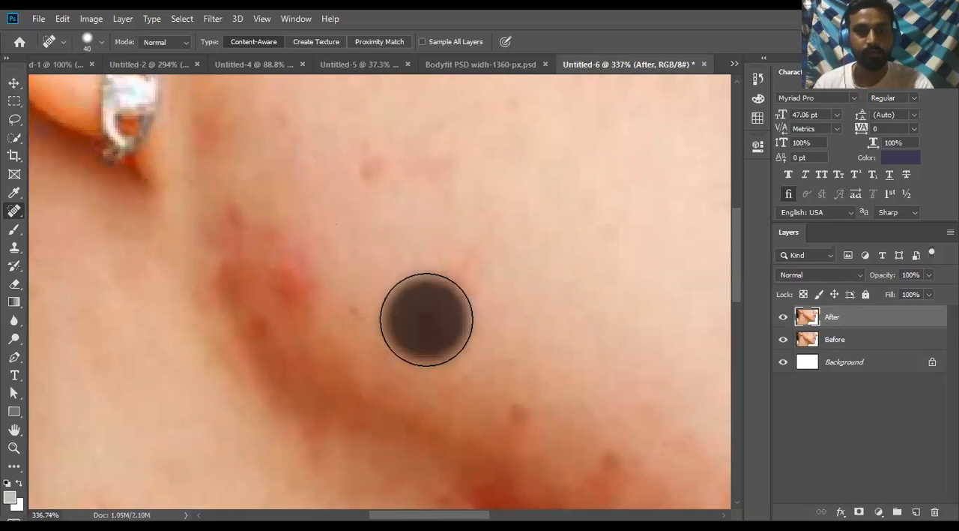
- Heal the small dark spots above the jawline, the red patch near the ear and the deep red blotch mid-jaw
{"action": "scroll", "coordinate": [427, 319], "scroll_direction": "down", "scroll_amount": 3}
{"action": "left_click", "coordinate": [520, 308]}
{"action": "scroll", "coordinate": [520, 308], "scroll_direction": "down", "scroll_amount": 2}
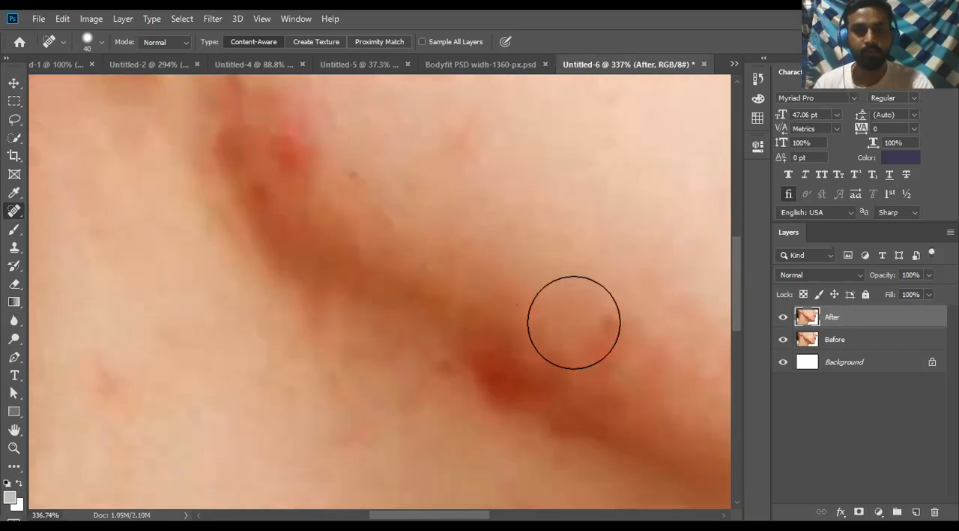
{"action": "left_click", "coordinate": [610, 324]}
{"action": "scroll", "coordinate": [611, 323], "scroll_direction": "down", "scroll_amount": 3}
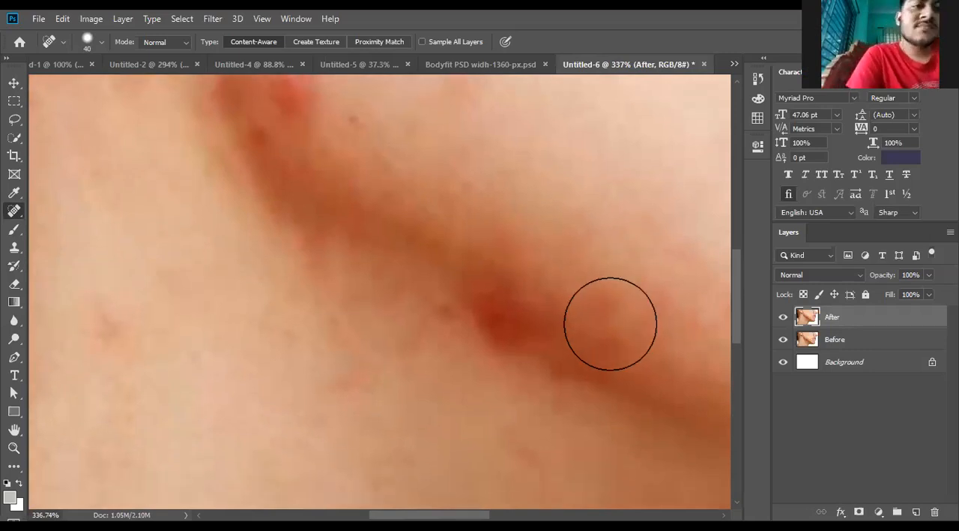
{"action": "scroll", "coordinate": [420, 364], "scroll_direction": "up", "scroll_amount": 3}
{"action": "left_click", "coordinate": [287, 161]}
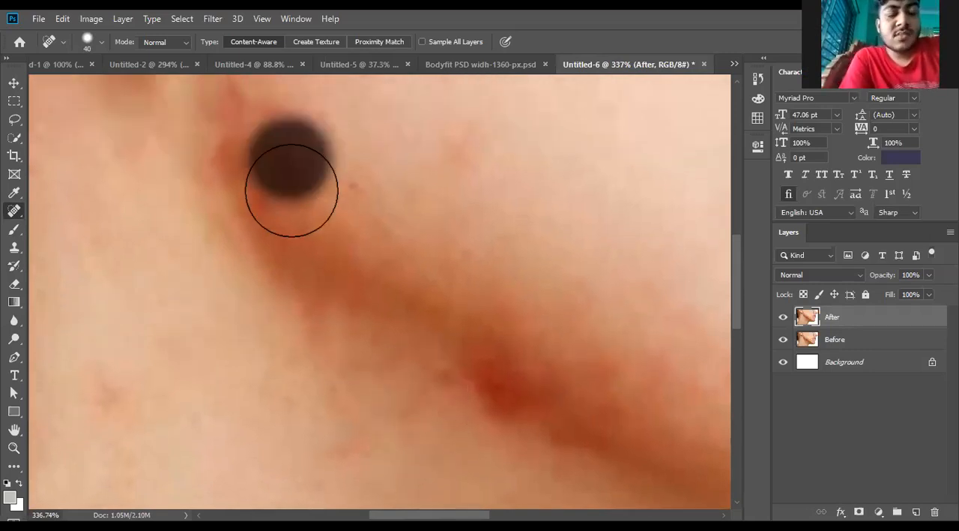
{"action": "scroll", "coordinate": [290, 322], "scroll_direction": "down", "scroll_amount": 4}
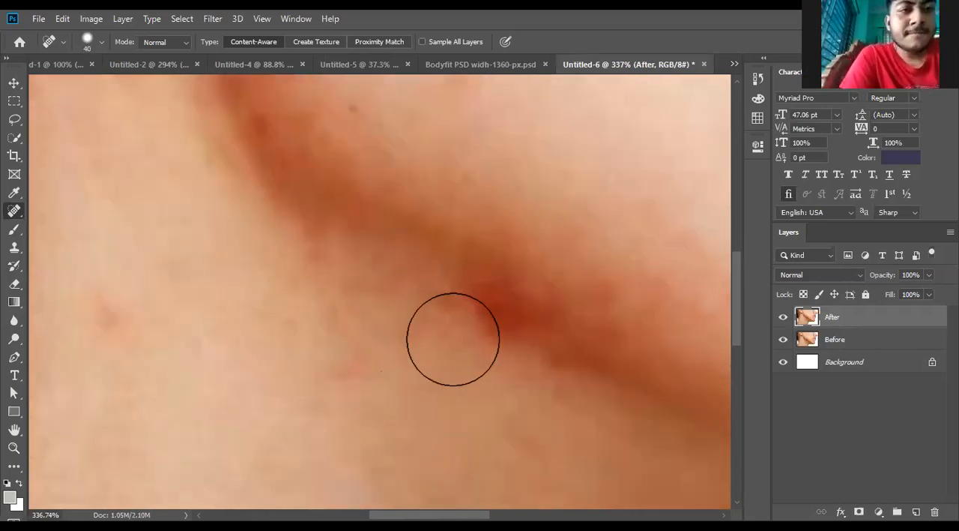
{"action": "left_click", "coordinate": [500, 318]}
- Heal the faint red and dark blemishes across the neck below the jawline with the 40 px brush
{"action": "scroll", "coordinate": [405, 360], "scroll_direction": "down", "scroll_amount": 3}
{"action": "left_click_drag", "start_coordinate": [304, 187], "coordinate": [267, 213]}
{"action": "scroll", "coordinate": [254, 240], "scroll_direction": "up", "scroll_amount": 3}
{"action": "scroll", "coordinate": [251, 247], "scroll_direction": "up", "scroll_amount": 2}
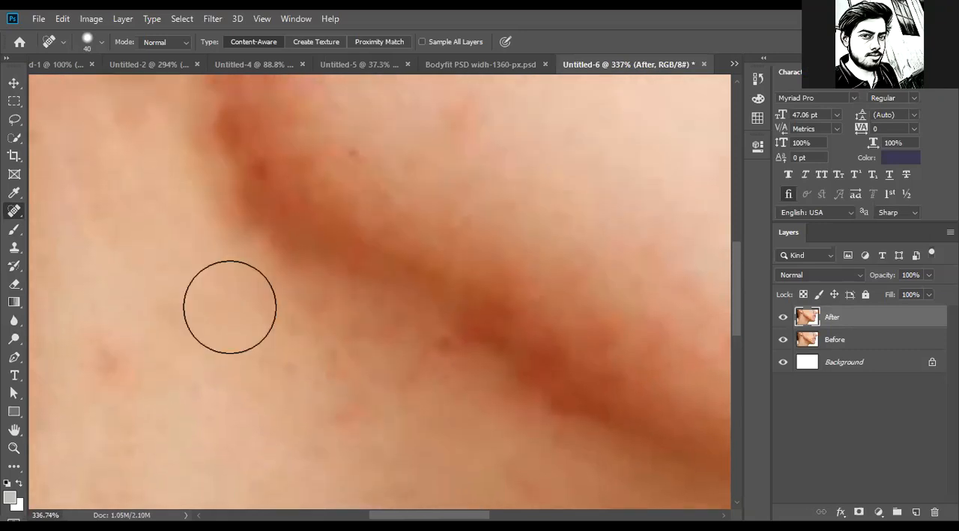
{"action": "left_click", "coordinate": [362, 398]}
{"action": "scroll", "coordinate": [362, 398], "scroll_direction": "down", "scroll_amount": 3}
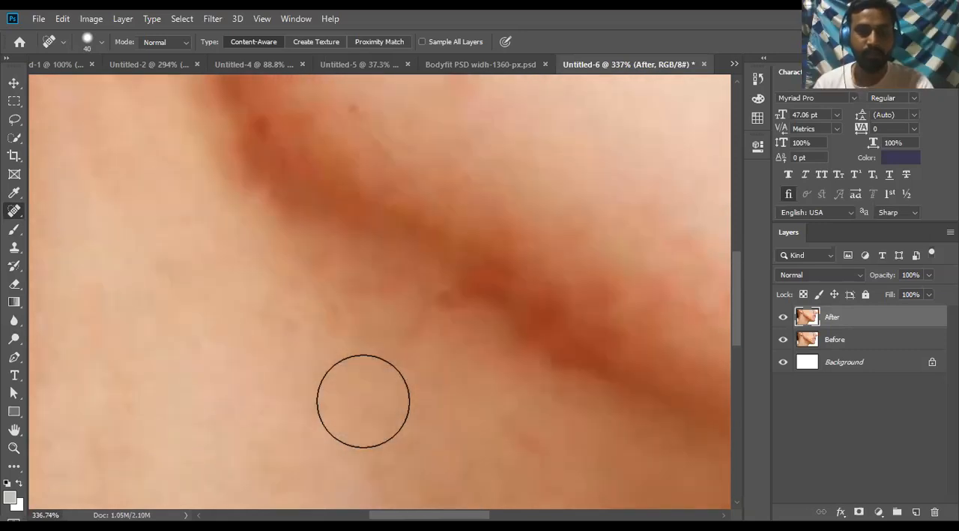
{"action": "left_click", "coordinate": [341, 322]}
{"action": "scroll", "coordinate": [418, 404], "scroll_direction": "down", "scroll_amount": 3}
{"action": "left_click", "coordinate": [499, 378]}
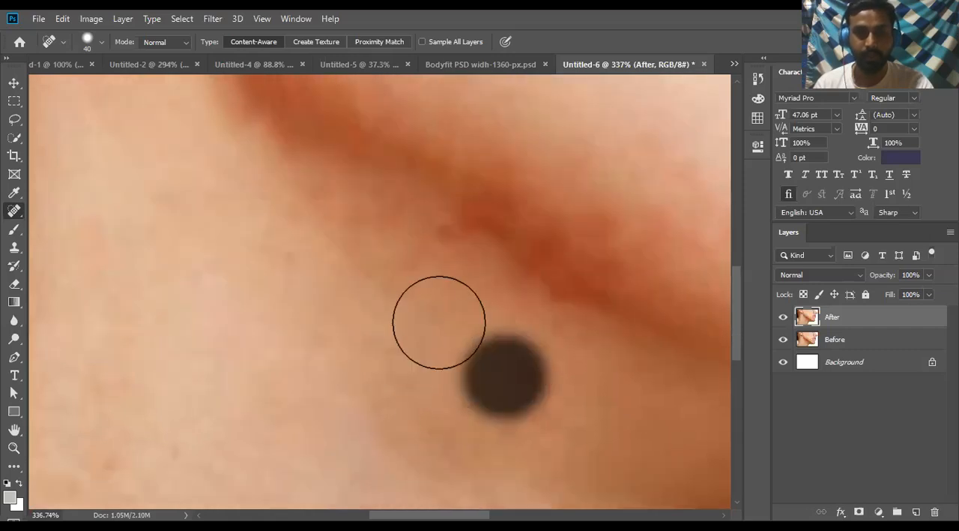
{"action": "left_click", "coordinate": [404, 276]}
{"action": "scroll", "coordinate": [356, 336], "scroll_direction": "down", "scroll_amount": 10}
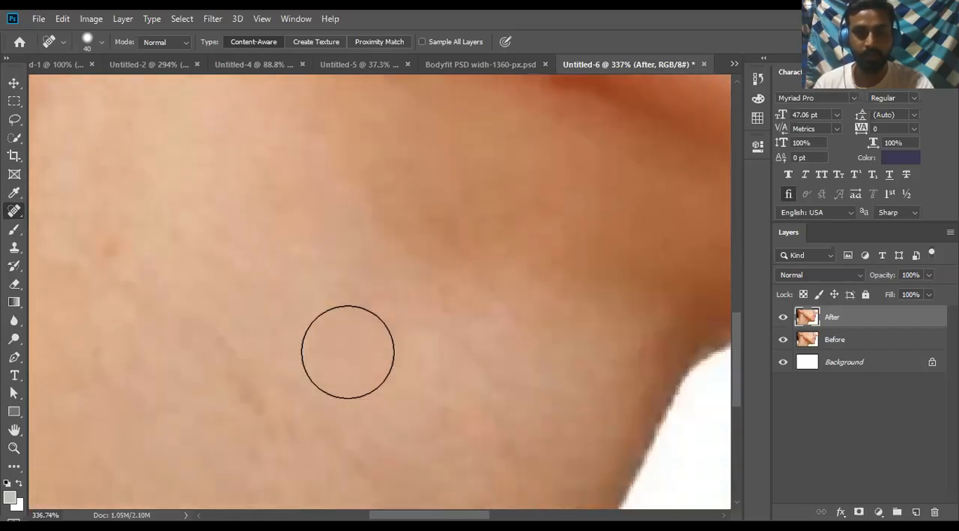
{"action": "left_click", "coordinate": [465, 341]}
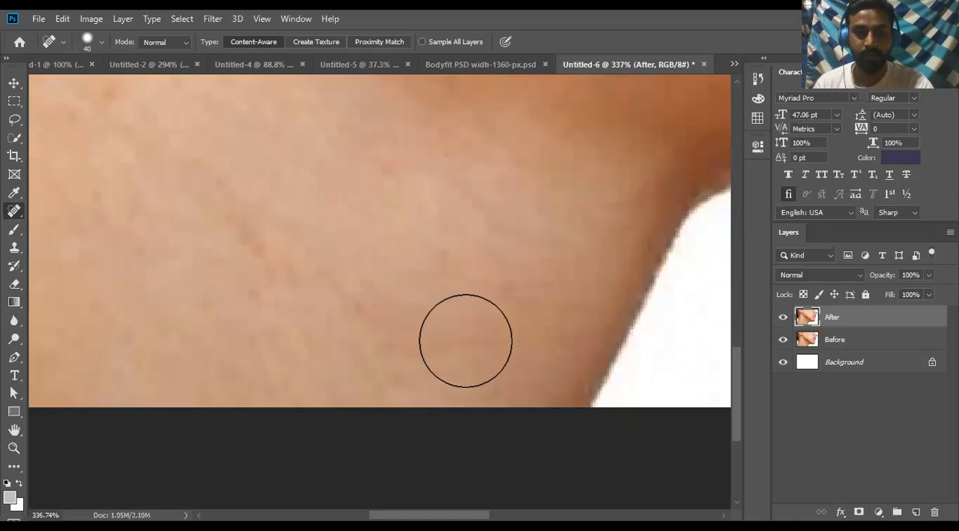
- Heal the remaining spots from the jaw up across the middle and upper cheek with the 40 px brush
{"action": "scroll", "coordinate": [431, 377], "scroll_direction": "up", "scroll_amount": 10}
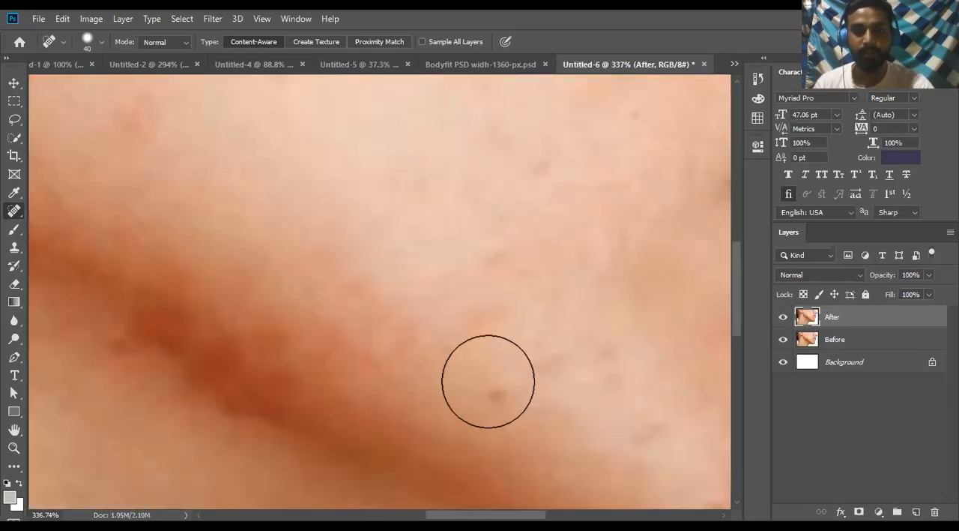
{"action": "left_click", "coordinate": [493, 381]}
{"action": "left_click", "coordinate": [430, 348]}
{"action": "left_click", "coordinate": [388, 359]}
{"action": "scroll", "coordinate": [484, 406], "scroll_direction": "up", "scroll_amount": 8}
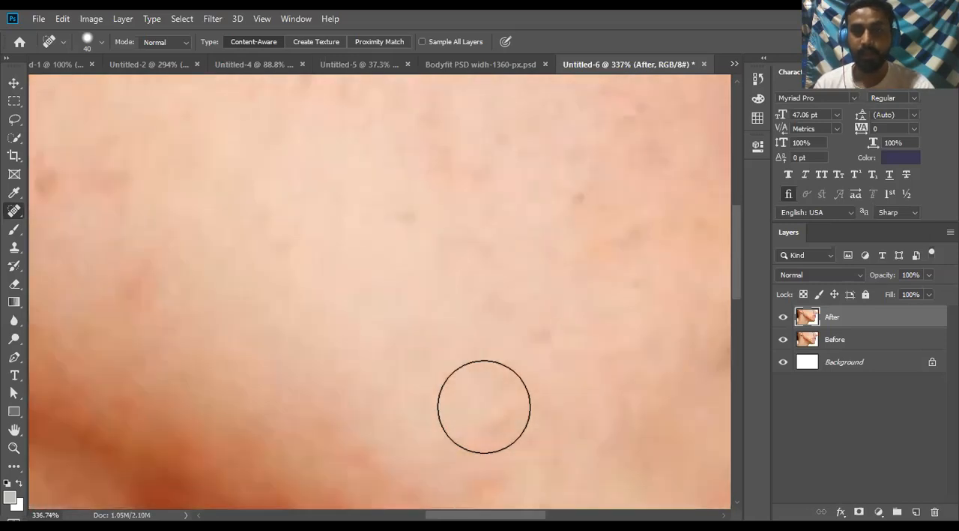
{"action": "scroll", "coordinate": [485, 407], "scroll_direction": "up", "scroll_amount": 2}
{"action": "left_click", "coordinate": [642, 286]}
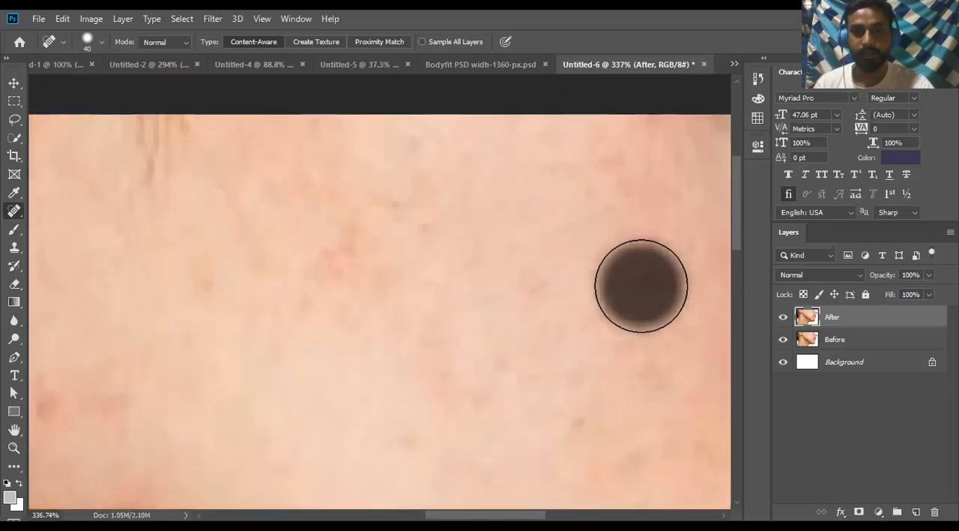
{"action": "left_click", "coordinate": [349, 252]}
- Heal the reddish spots on the cheek in front of the earring
{"action": "left_click_drag", "start_coordinate": [304, 291], "coordinate": [583, 259]}
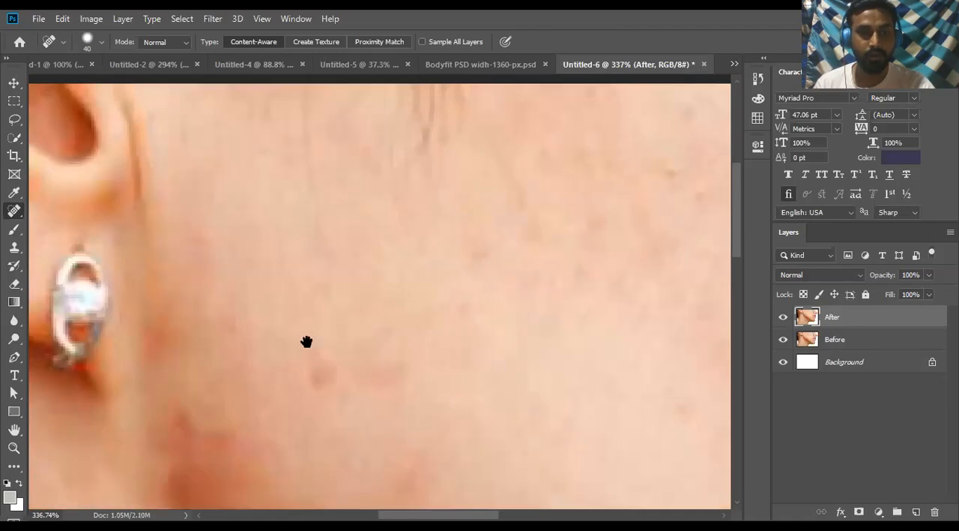
{"action": "left_click_drag", "start_coordinate": [307, 342], "coordinate": [480, 288]}
{"action": "left_click", "coordinate": [498, 316]}
{"action": "scroll", "coordinate": [562, 330], "scroll_direction": "down", "scroll_amount": 2}
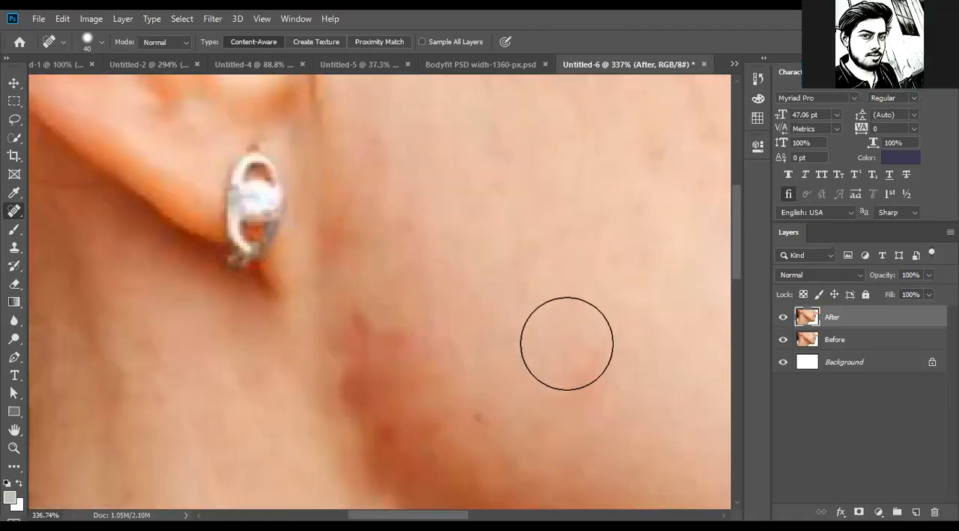
{"action": "scroll", "coordinate": [585, 368], "scroll_direction": "down", "scroll_amount": 2}
{"action": "scroll", "coordinate": [586, 369], "scroll_direction": "down", "scroll_amount": 1}
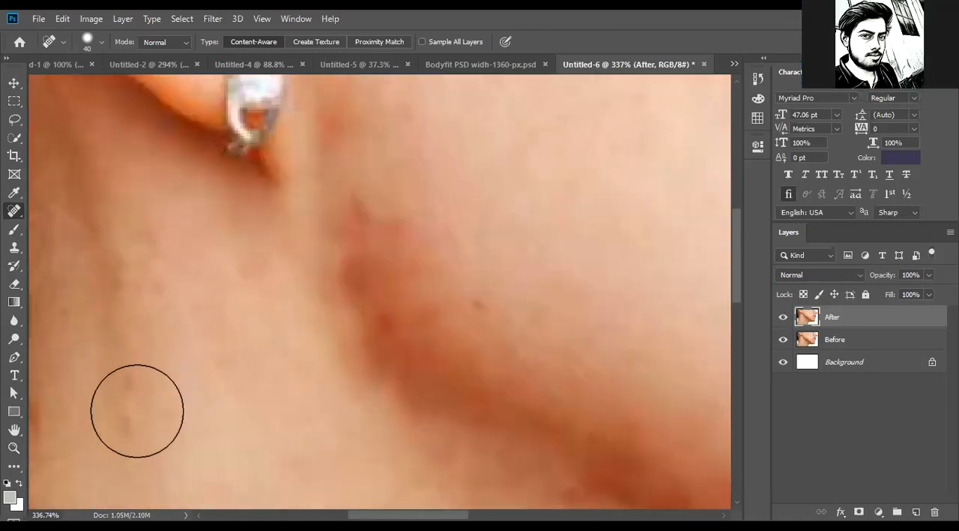
- Heal the mark on the neck beside the hairline, then return to the jawline below the ear
{"action": "left_click_drag", "start_coordinate": [150, 403], "coordinate": [542, 248]}
{"action": "left_click", "coordinate": [439, 270]}
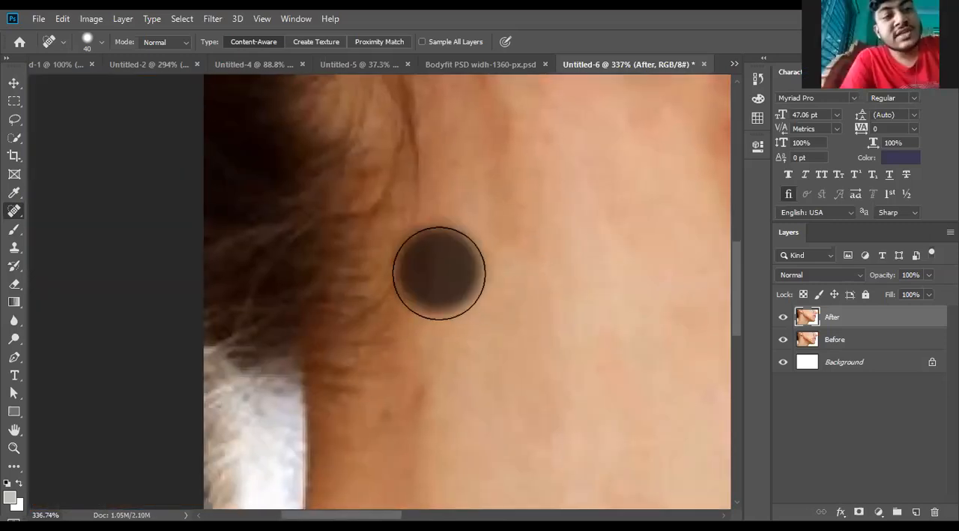
{"action": "left_click_drag", "start_coordinate": [567, 311], "coordinate": [413, 328]}
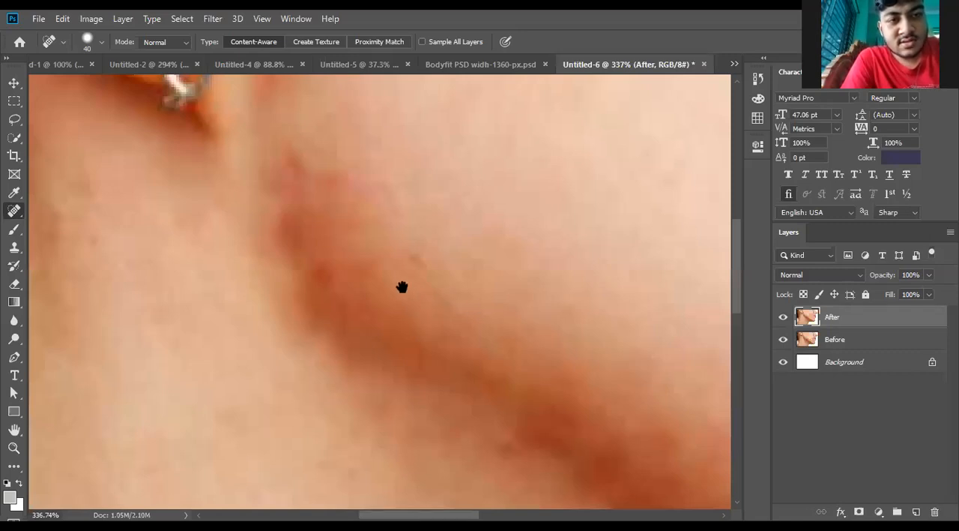
- Heal the small mark on the lower edge of the dark jaw shadow with the 40 px brush
{"action": "left_click_drag", "start_coordinate": [403, 287], "coordinate": [374, 283]}
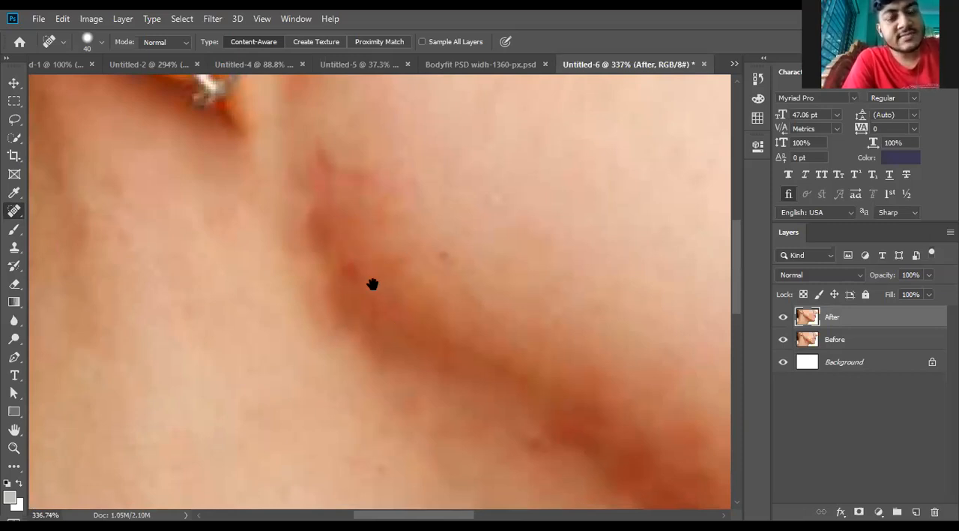
{"action": "left_click_drag", "start_coordinate": [373, 285], "coordinate": [554, 269]}
{"action": "left_click_drag", "start_coordinate": [477, 413], "coordinate": [609, 218]}
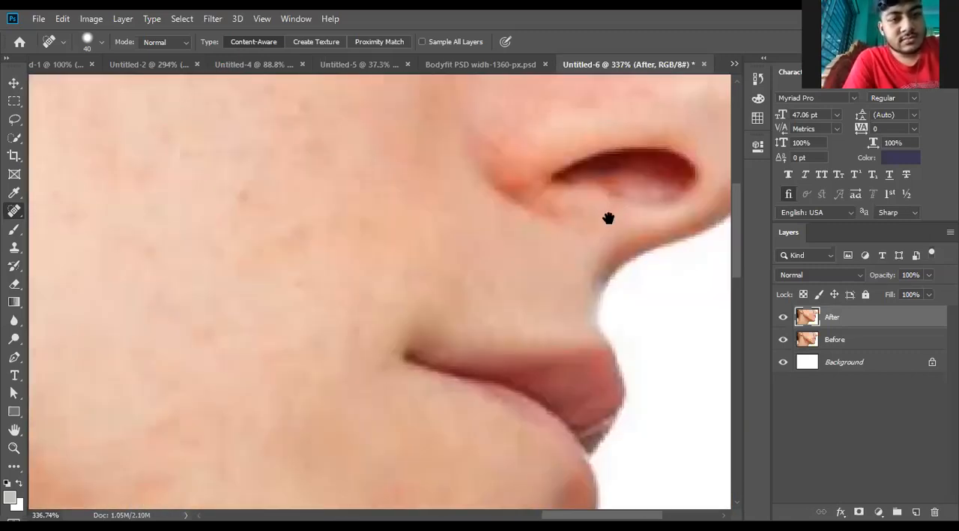
{"action": "mouse_move", "coordinate": [514, 317]}
{"action": "left_mouse_down"}
{"action": "mouse_move", "coordinate": [422, 244]}
{"action": "mouse_move", "coordinate": [265, 322]}
{"action": "mouse_move", "coordinate": [389, 334]}
{"action": "left_mouse_up"}
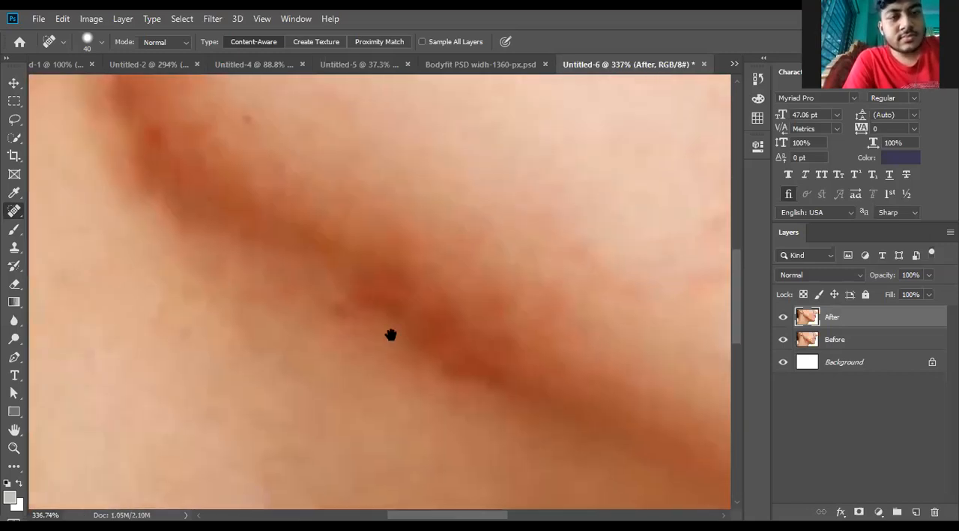
{"action": "left_click", "coordinate": [334, 314]}
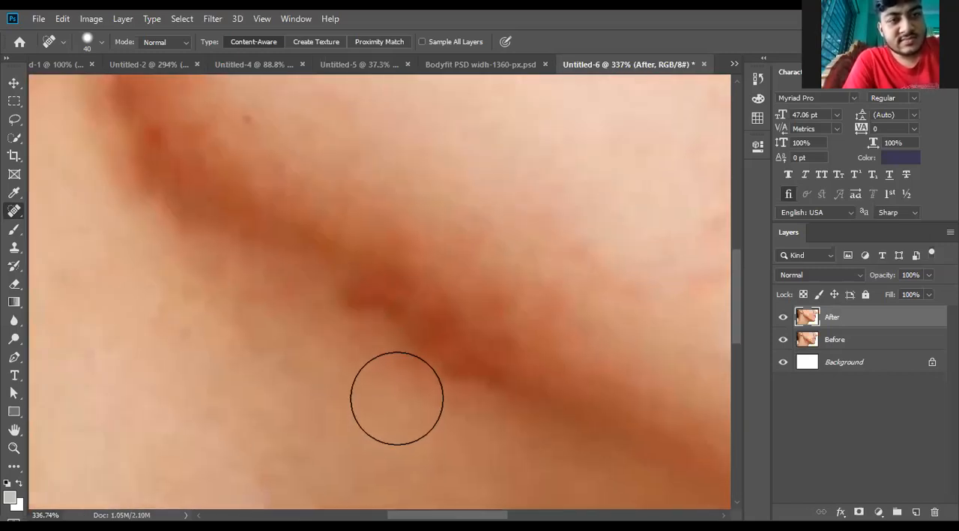
- Heal the small dark spot on the cheek just above the jaw shadow, along with the marks around it
{"action": "scroll", "coordinate": [394, 387], "scroll_direction": "up", "scroll_amount": 2}
{"action": "scroll", "coordinate": [394, 386], "scroll_direction": "up", "scroll_amount": 1}
{"action": "left_click", "coordinate": [265, 200]}
{"action": "left_click_drag", "start_coordinate": [382, 341], "coordinate": [430, 394]}
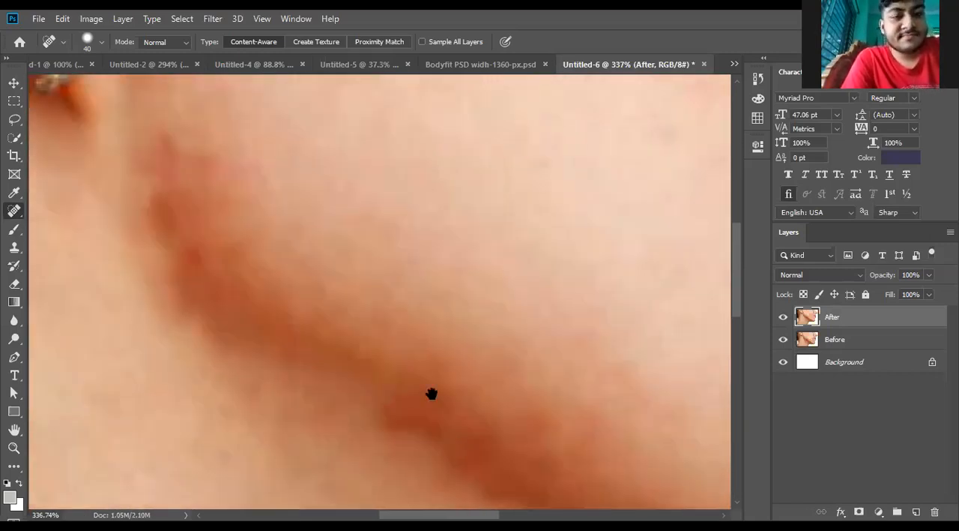
{"action": "left_click_drag", "start_coordinate": [200, 163], "coordinate": [281, 315]}
{"action": "left_click", "coordinate": [282, 316]}
- Heal the faint spots on the cheek in front of the ear and up toward the photo's upper edge
{"action": "left_click_drag", "start_coordinate": [402, 338], "coordinate": [306, 430]}
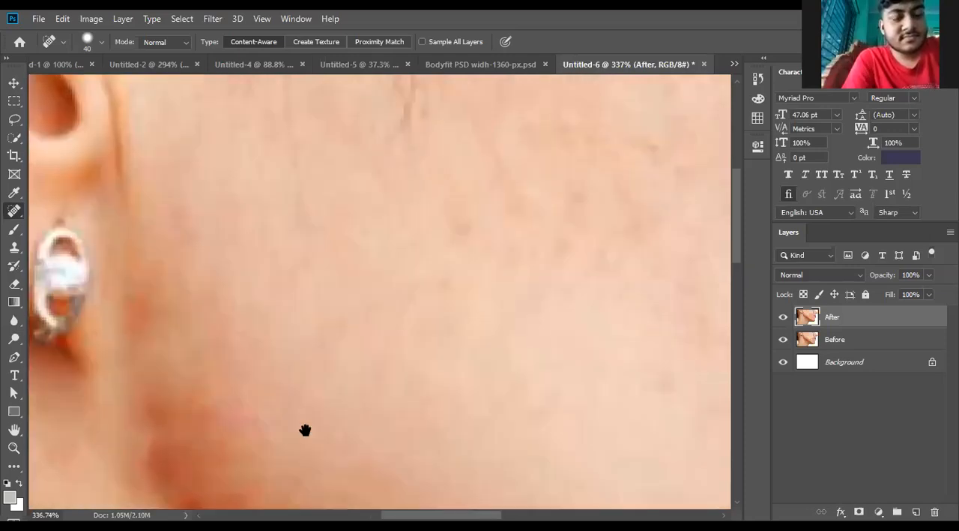
{"action": "left_click_drag", "start_coordinate": [363, 338], "coordinate": [358, 342]}
{"action": "left_click", "coordinate": [353, 343]}
{"action": "left_click", "coordinate": [537, 261]}
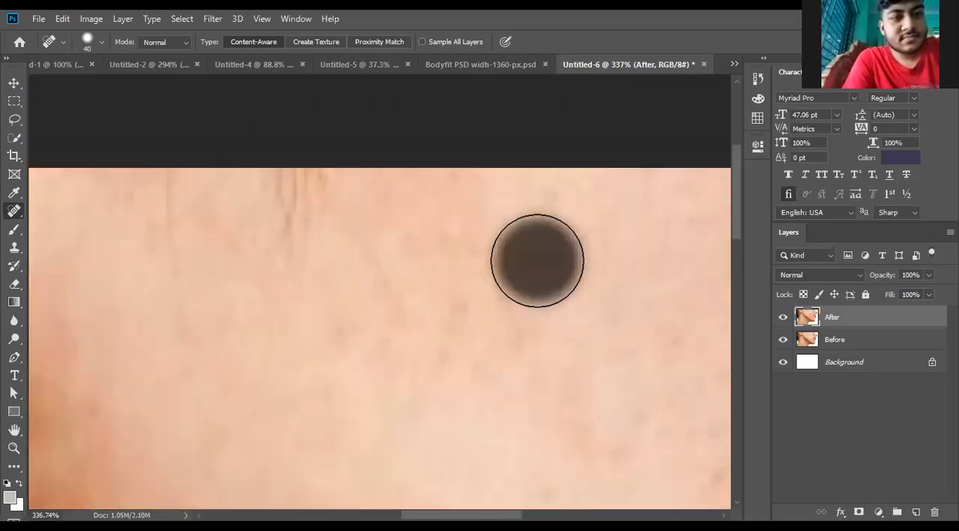
- Heal the small spots on the cheek beside the nose with the 40 px brush
{"action": "left_click_drag", "start_coordinate": [536, 353], "coordinate": [128, 313]}
{"action": "left_click_drag", "start_coordinate": [555, 328], "coordinate": [304, 284]}
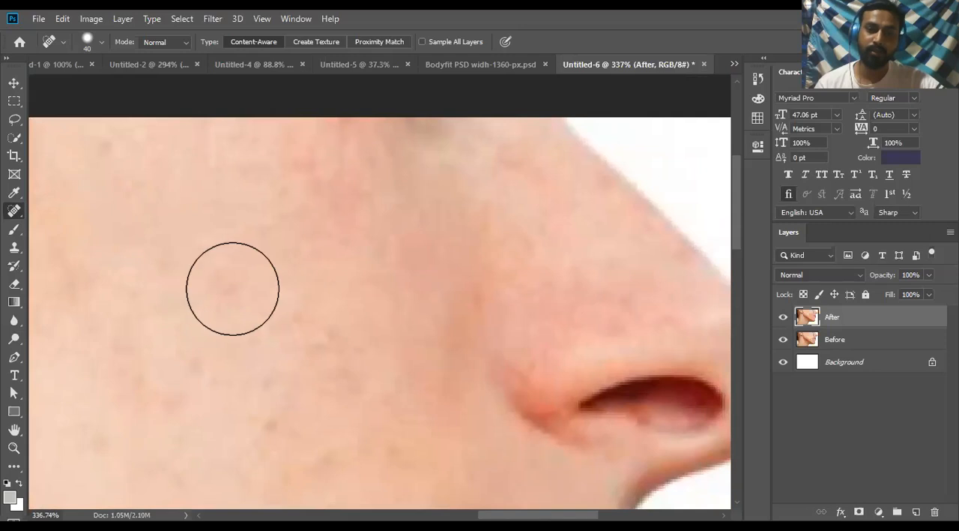
{"action": "left_click_drag", "start_coordinate": [227, 285], "coordinate": [264, 310]}
{"action": "left_click_drag", "start_coordinate": [326, 324], "coordinate": [412, 222]}
{"action": "left_click", "coordinate": [383, 228]}
{"action": "left_click", "coordinate": [452, 261]}
{"action": "left_click_drag", "start_coordinate": [399, 366], "coordinate": [371, 386]}
{"action": "mouse_move", "coordinate": [415, 268]}
{"action": "left_mouse_down"}
{"action": "mouse_move", "coordinate": [272, 184]}
{"action": "mouse_move", "coordinate": [218, 123]}
{"action": "left_mouse_up"}
{"action": "left_click_drag", "start_coordinate": [347, 243], "coordinate": [354, 152]}
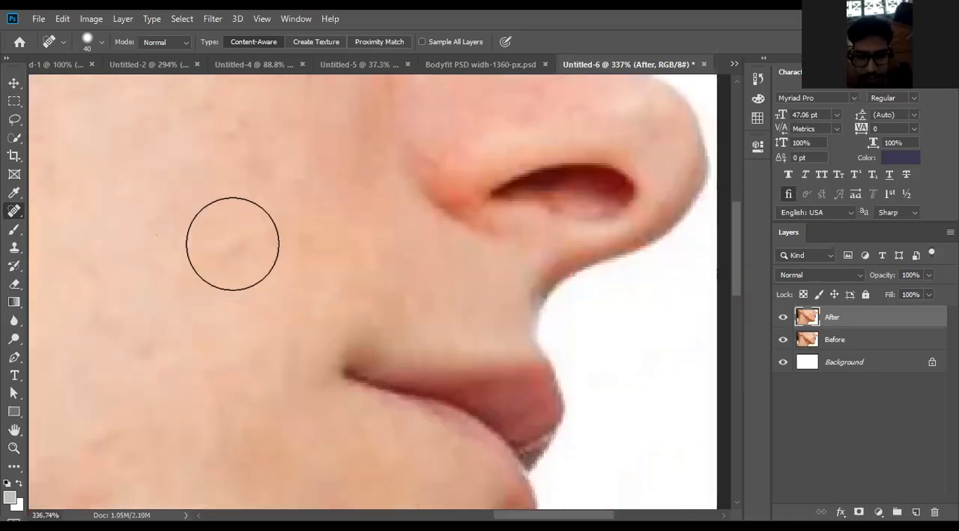
- Heal the faint blemishes on the lower cheek between the corner of the mouth and the jaw
{"action": "left_click_drag", "start_coordinate": [261, 316], "coordinate": [432, 200]}
{"action": "left_click", "coordinate": [311, 231]}
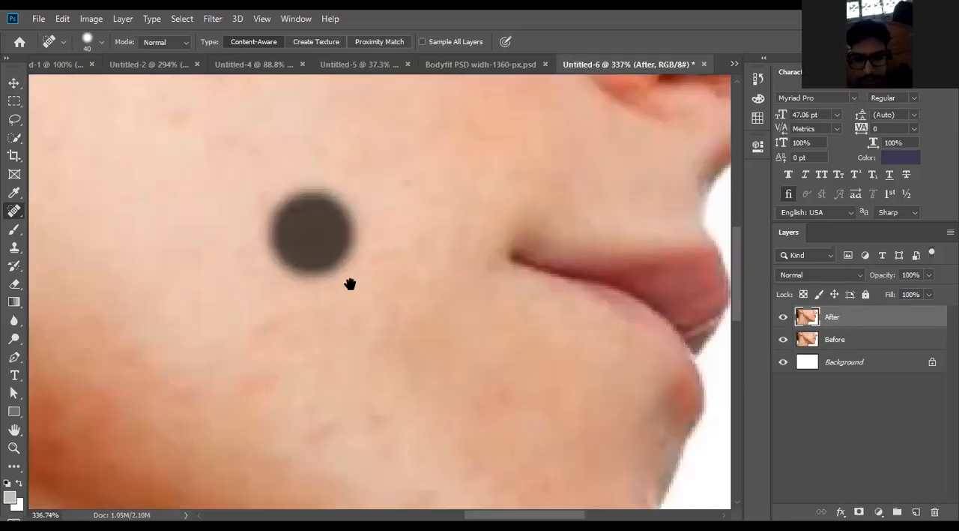
{"action": "left_click_drag", "start_coordinate": [350, 278], "coordinate": [435, 166]}
{"action": "left_click", "coordinate": [360, 222]}
{"action": "left_click", "coordinate": [349, 252]}
{"action": "left_click", "coordinate": [407, 311]}
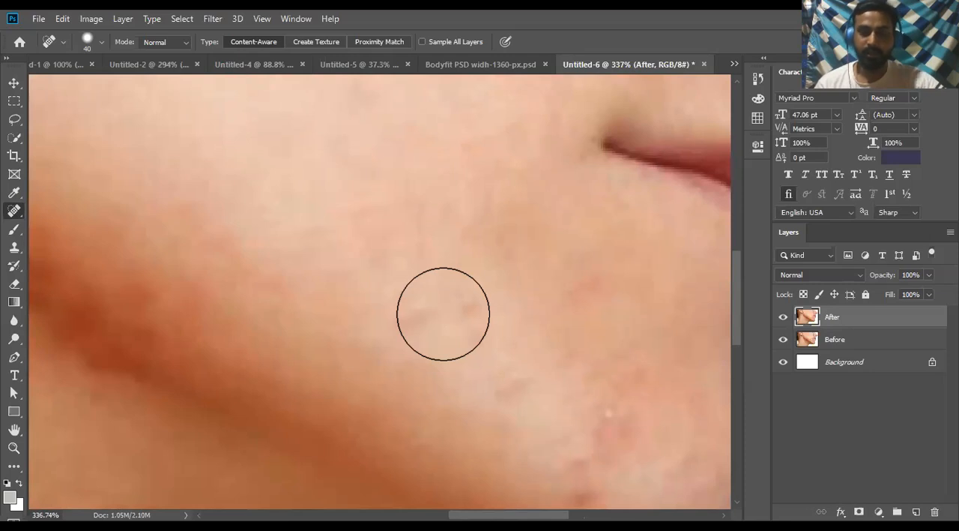
- Heal blemishes on the lower cheek near the chin with the 40 px brush
{"action": "scroll", "coordinate": [443, 313], "scroll_direction": "down", "scroll_amount": 5}
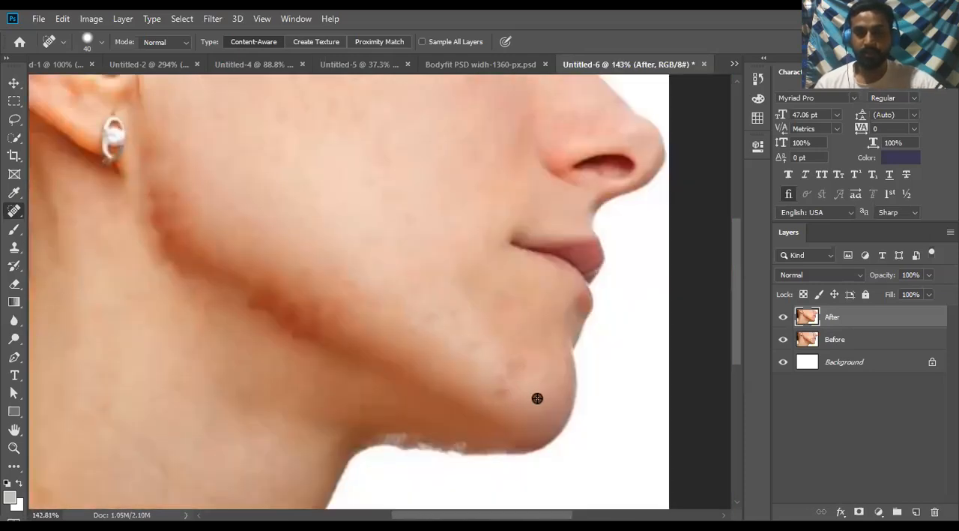
{"action": "scroll", "coordinate": [537, 398], "scroll_direction": "up", "scroll_amount": 5}
{"action": "left_click", "coordinate": [541, 296]}
{"action": "scroll", "coordinate": [536, 290], "scroll_direction": "up", "scroll_amount": 1}
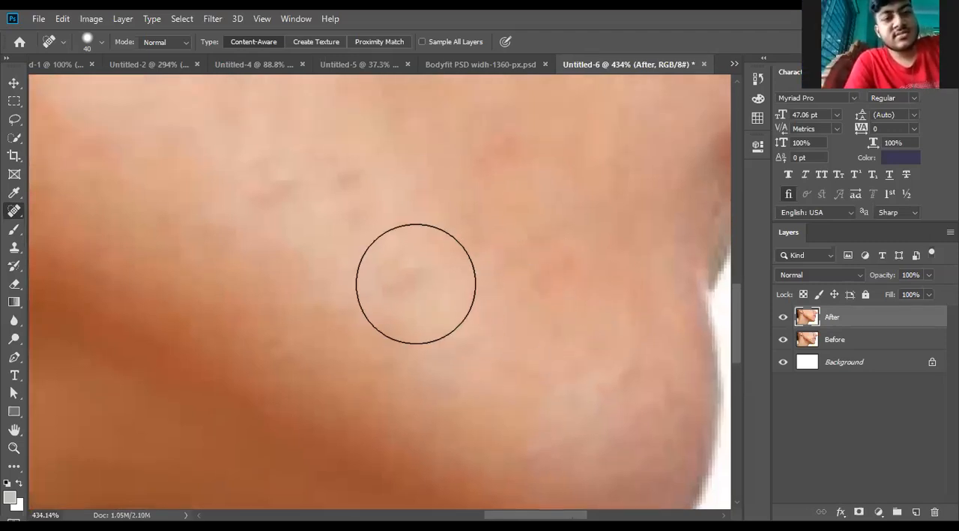
{"action": "scroll", "coordinate": [397, 278], "scroll_direction": "up", "scroll_amount": 2}
{"action": "left_click", "coordinate": [275, 230]}
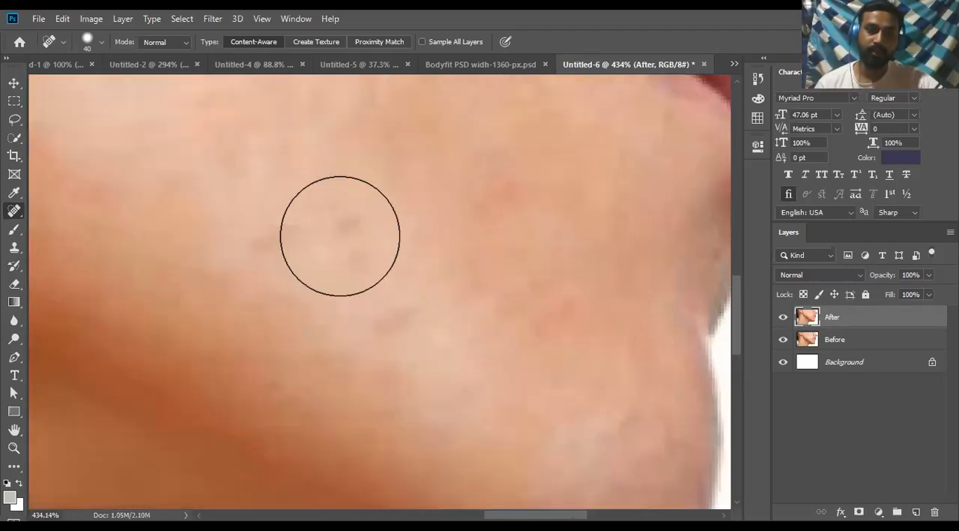
- Reduce the healing brush size to 20 px and heal the small red bump on the lower edge of the jaw shadow
{"action": "scroll", "coordinate": [340, 234], "scroll_direction": "up", "scroll_amount": 1}
{"action": "scroll", "coordinate": [258, 264], "scroll_direction": "up", "scroll_amount": 1}
{"action": "key", "text": "bracketleft"}
{"action": "key", "text": "bracketleft"}
{"action": "key", "text": "bracketleft"}
{"action": "key", "text": "bracketleft"}
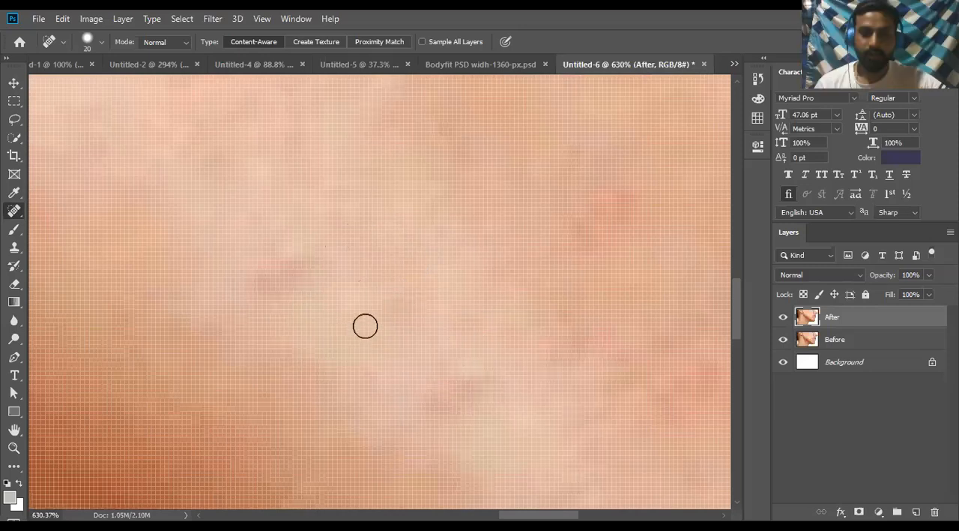
{"action": "scroll", "coordinate": [335, 262], "scroll_direction": "down", "scroll_amount": 2}
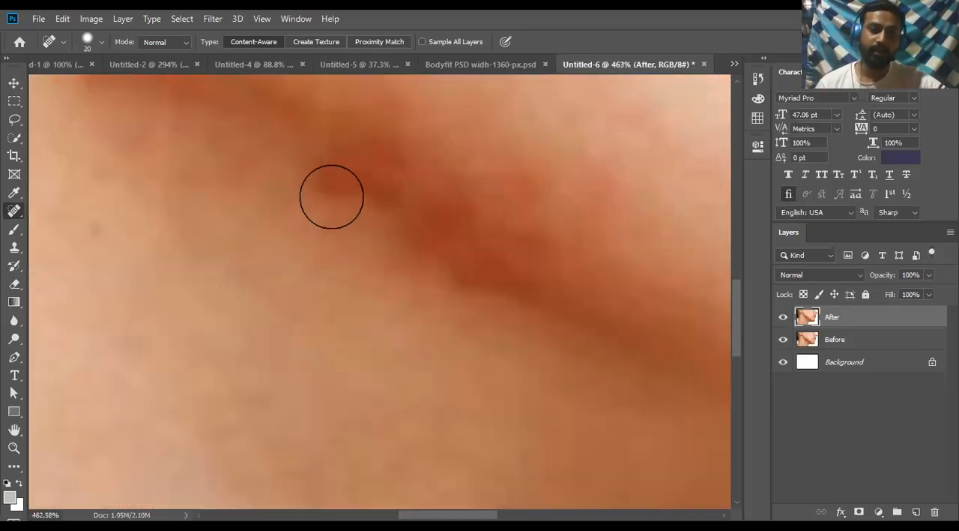
{"action": "left_click", "coordinate": [326, 189]}
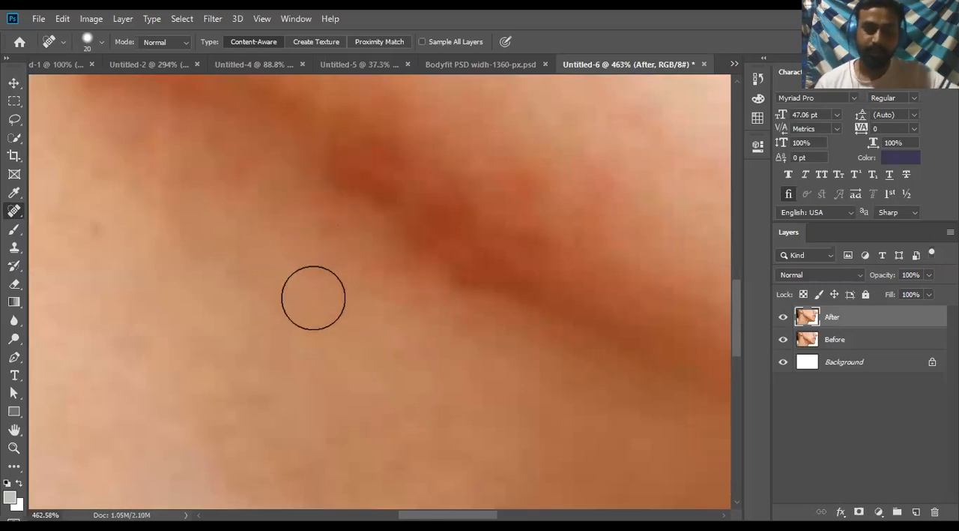